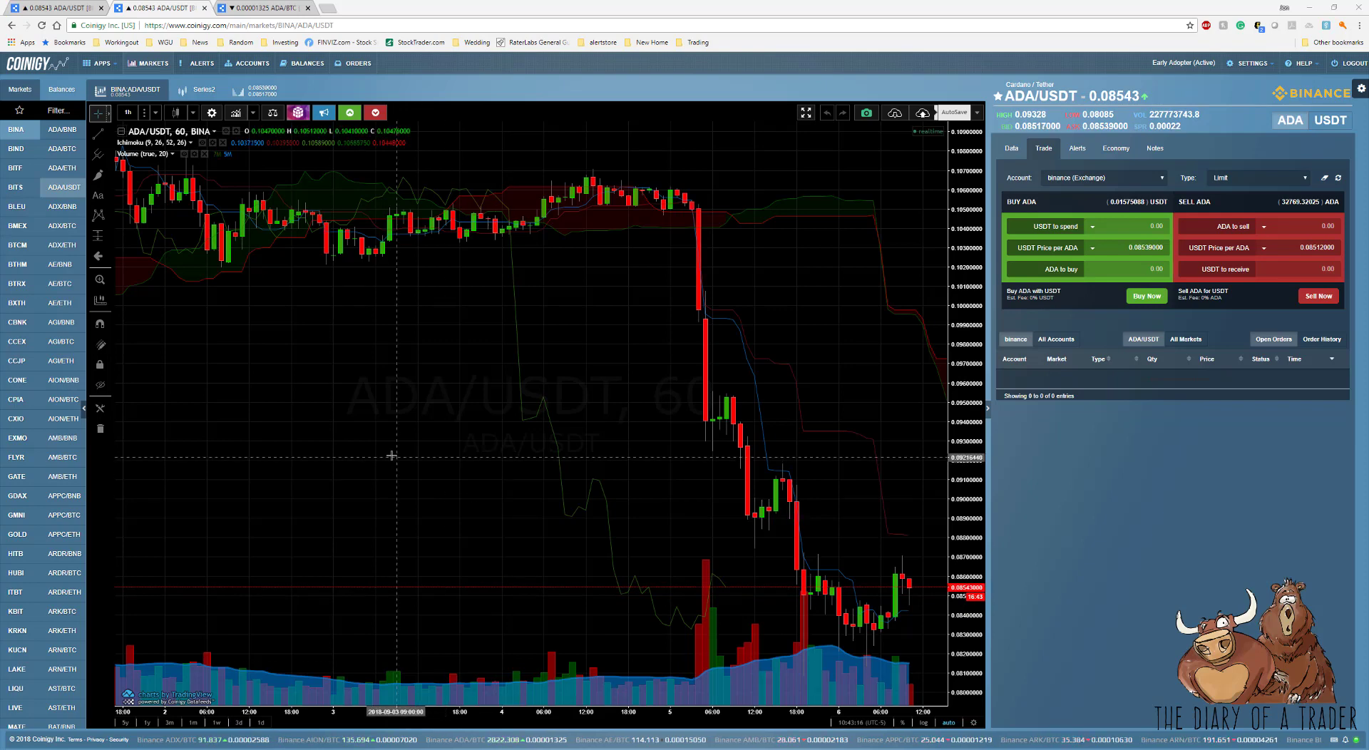
Pan the ADA/USDT price chart sideways and scroll through the view.
drag(425, 443, 358, 441)
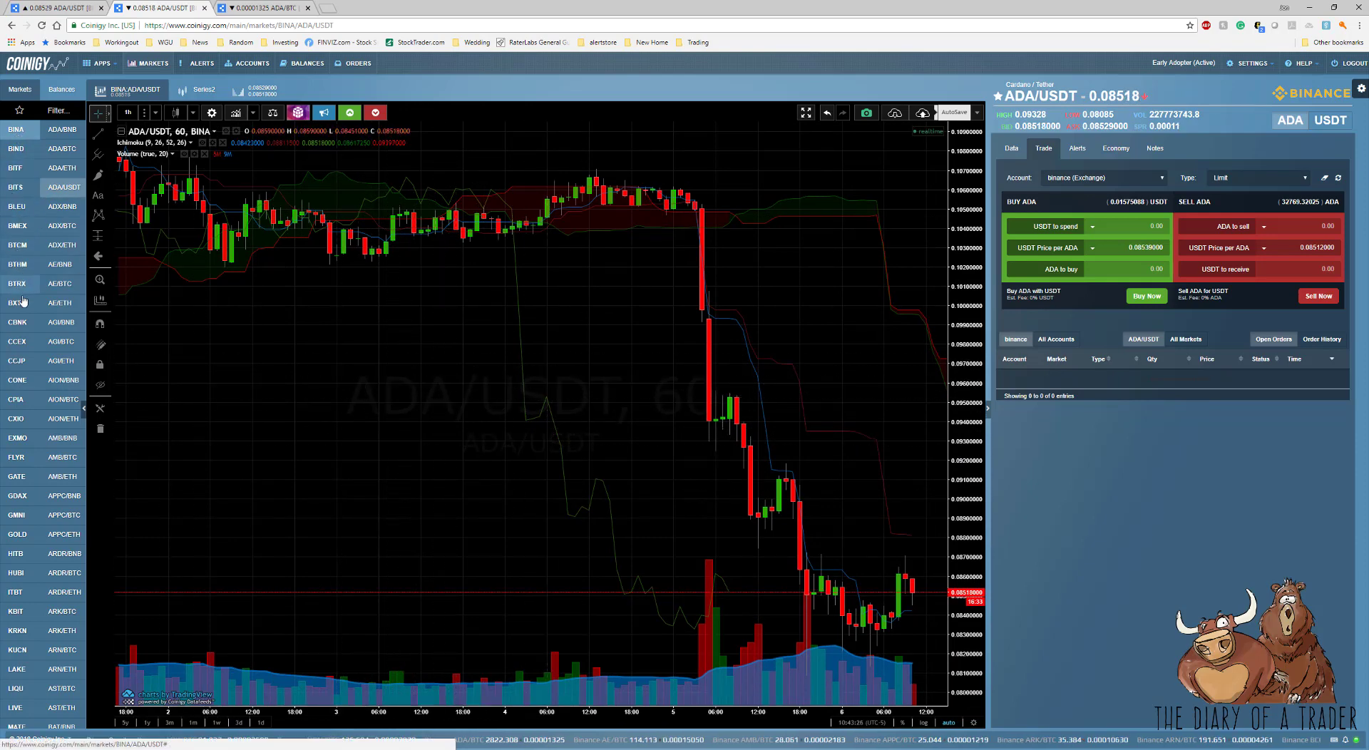
scroll(15, 630, down, 1)
scroll(15, 631, down, 3)
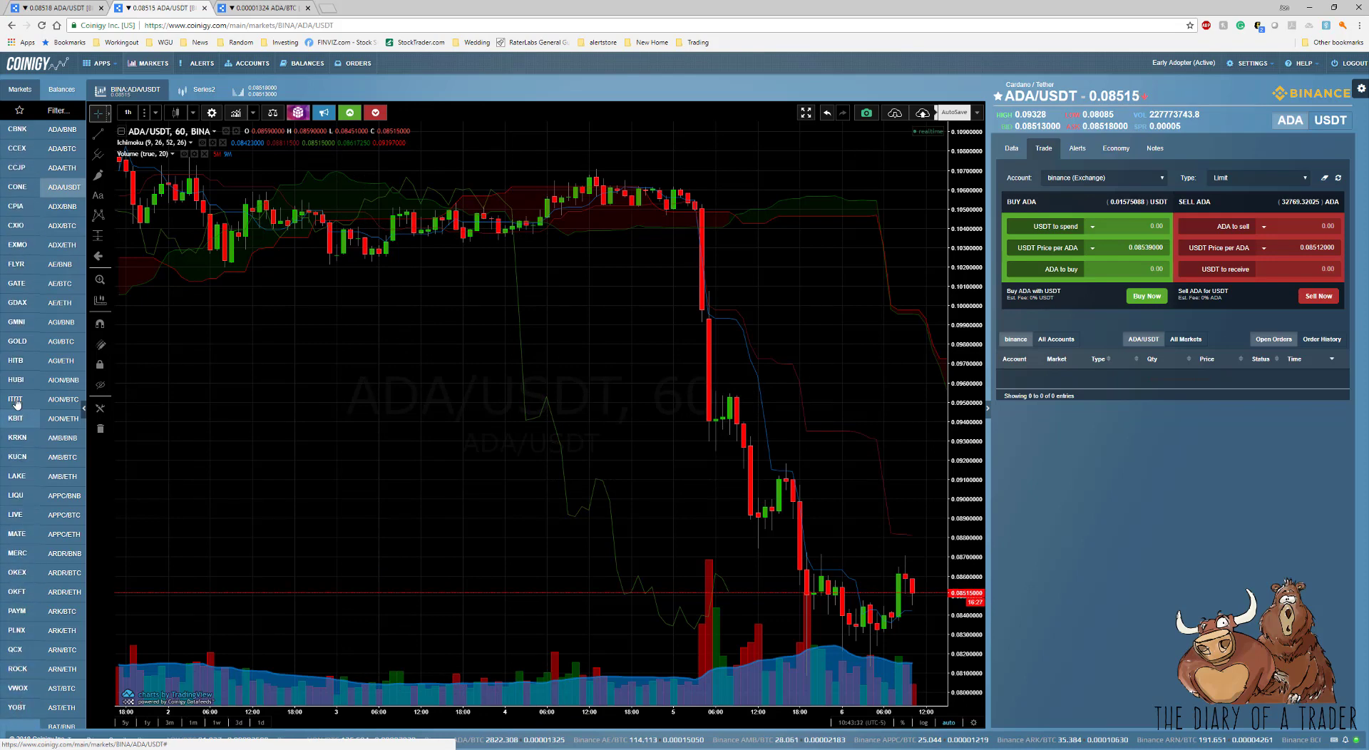
scroll(20, 555, up, 3)
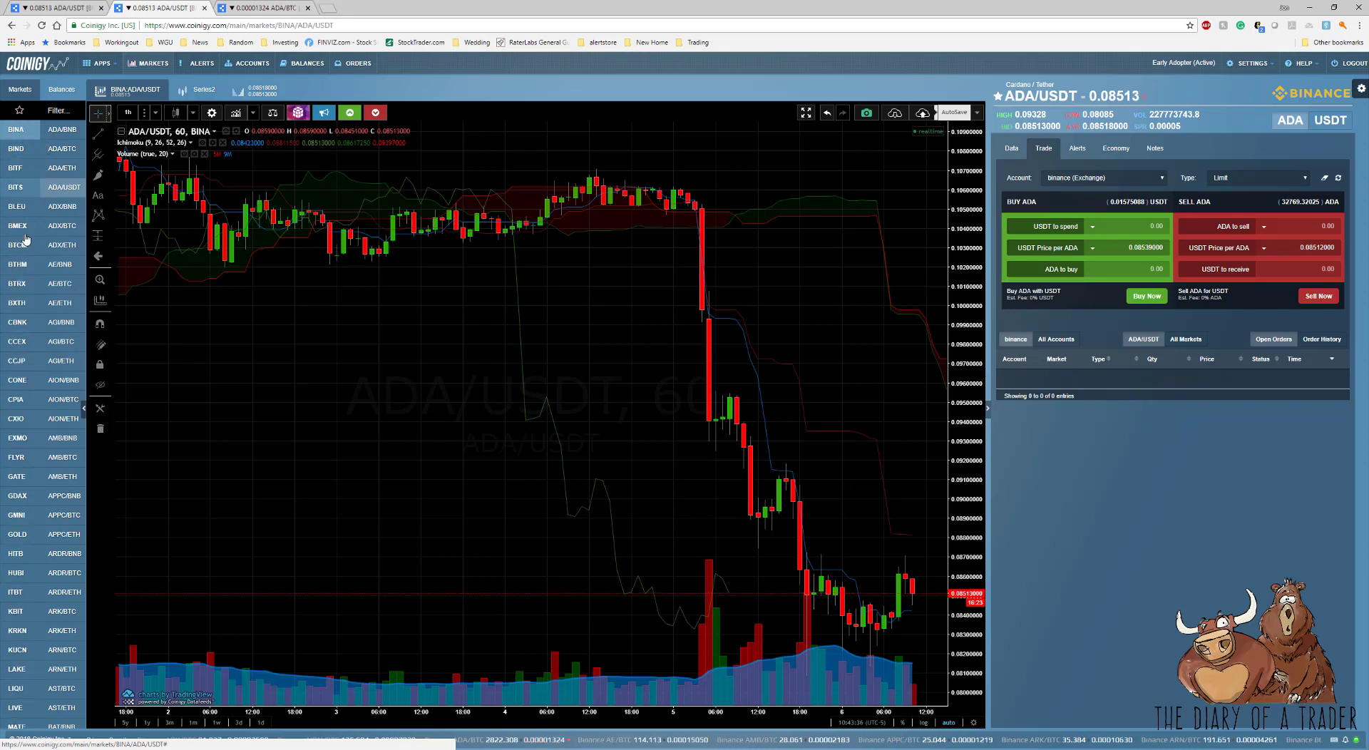
scroll(21, 660, down, 3)
Open Poloniex ETC/BTC with its order book and recent trades, then list Binance pairs.
click(17, 630)
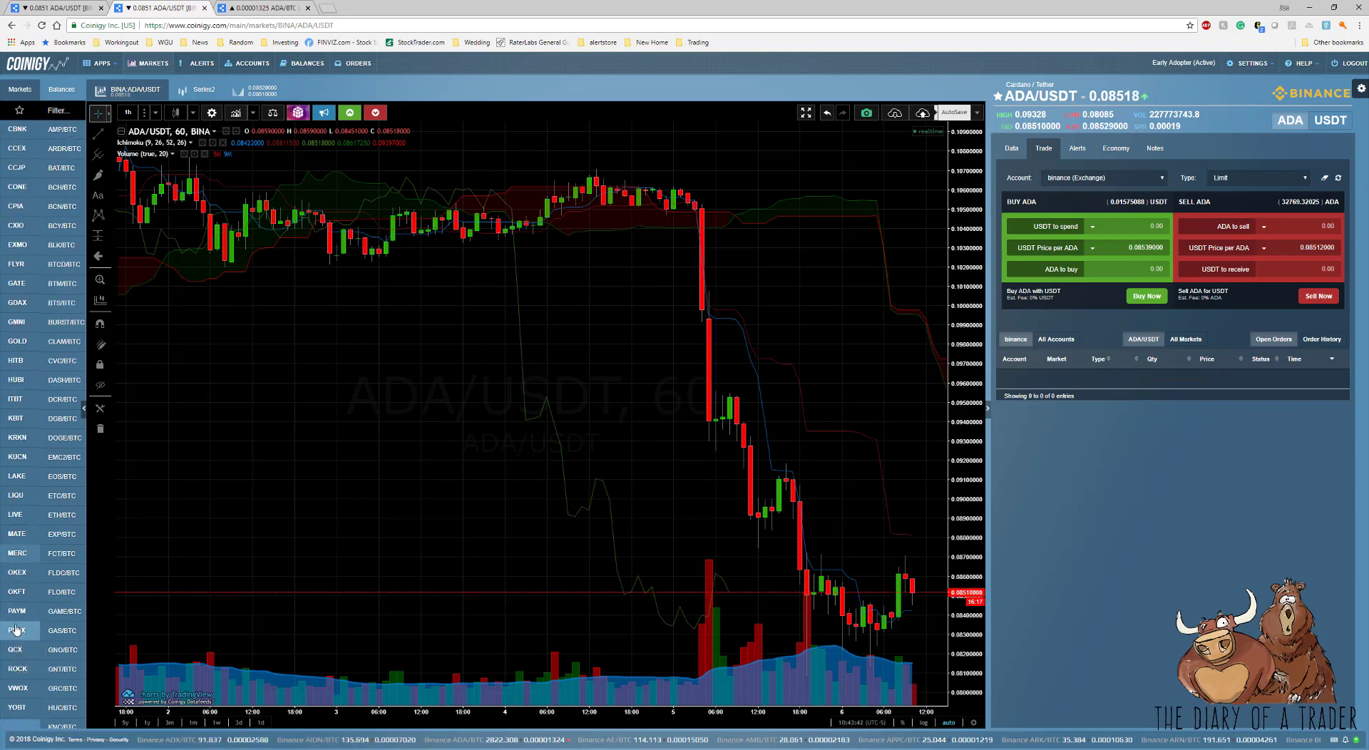
click(62, 495)
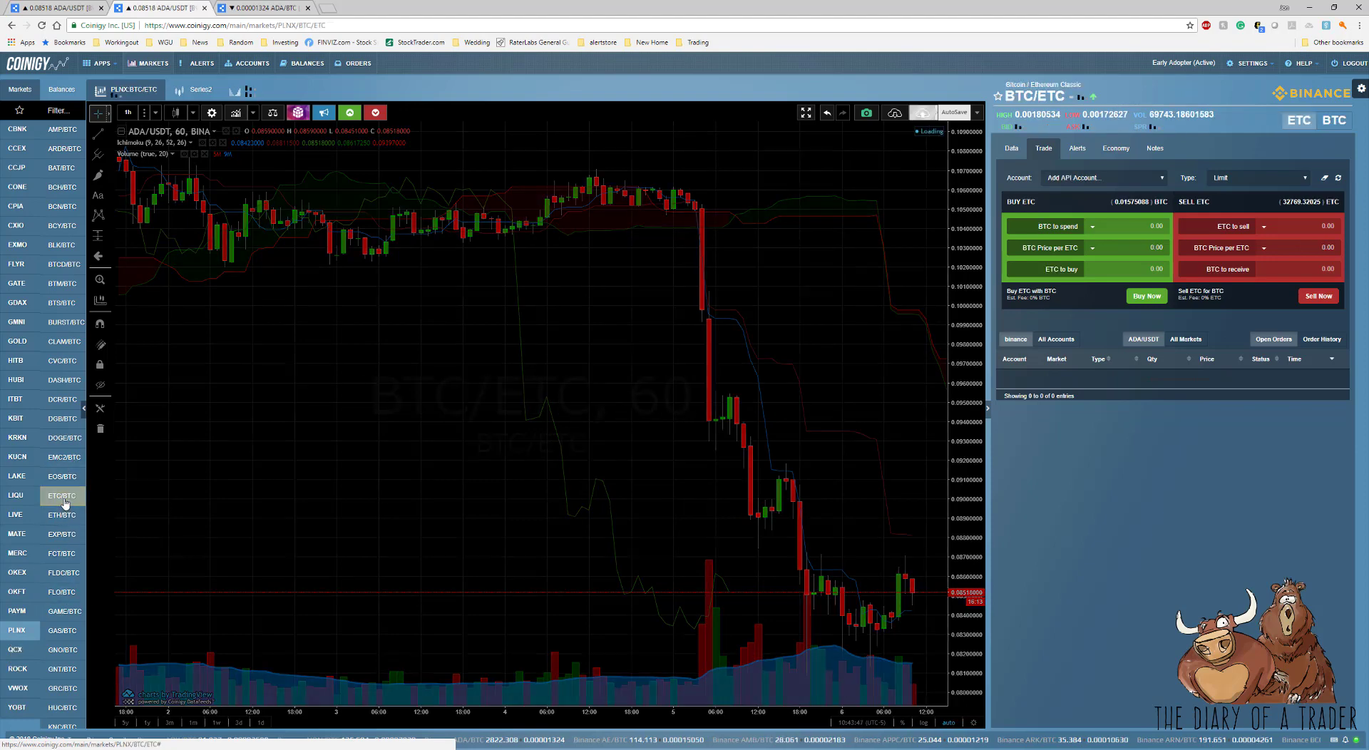
drag(662, 469, 581, 458)
click(1011, 149)
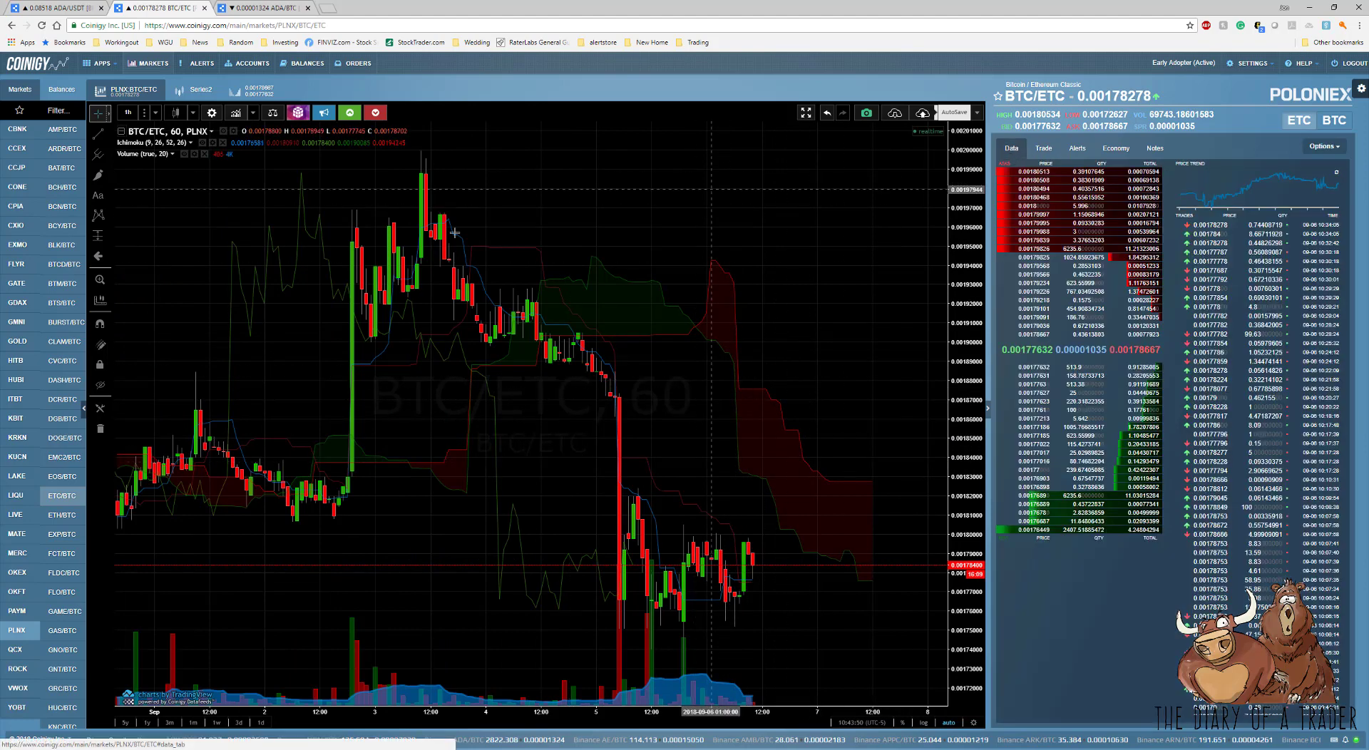
scroll(14, 385, up, 3)
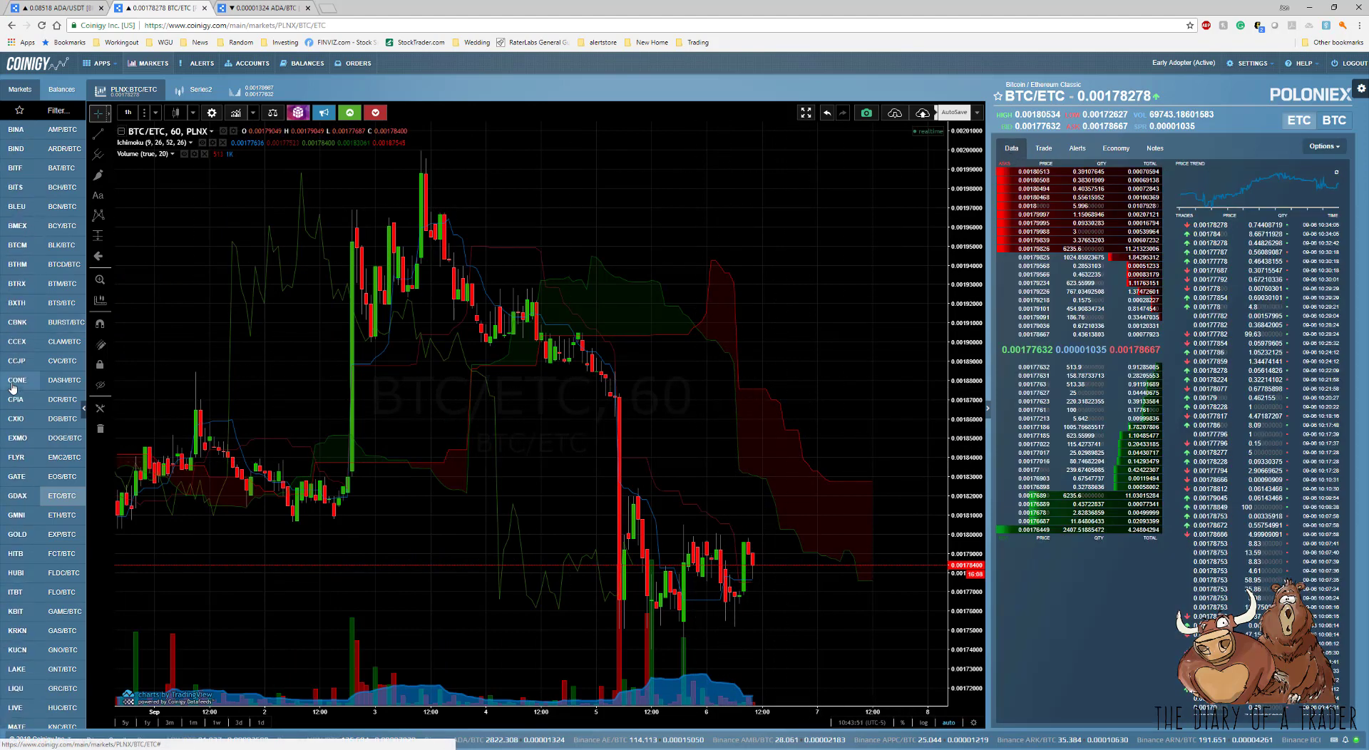
click(15, 129)
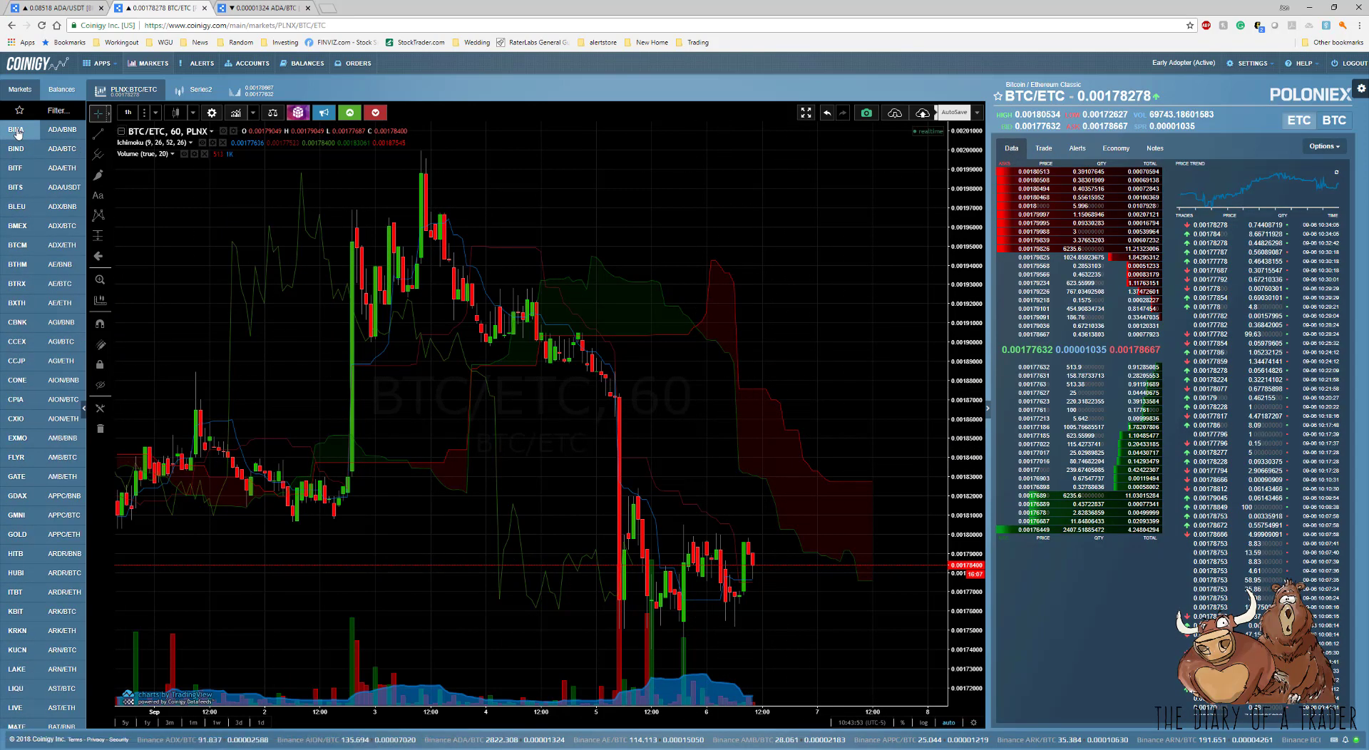
Open Binance ADA/BTC, pan its chart, and switch to the Market Depth view.
click(62, 152)
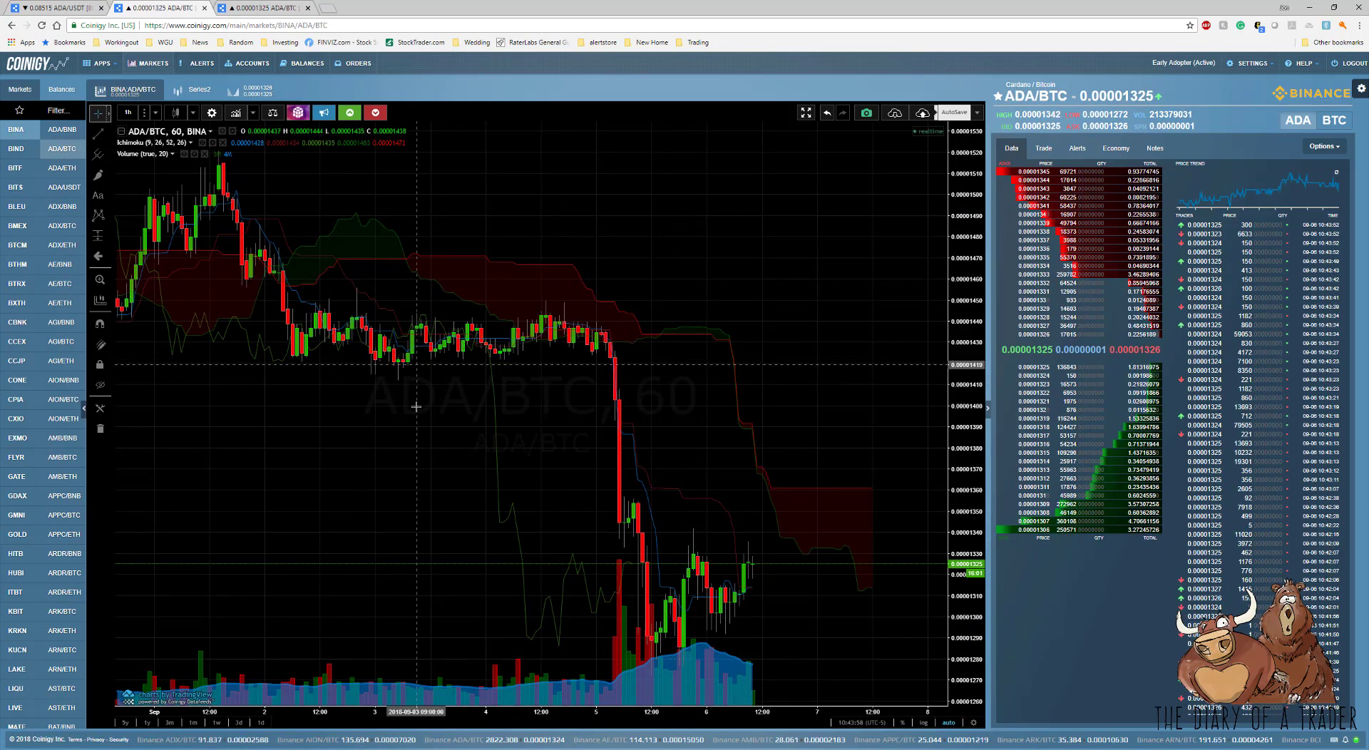
drag(725, 306, 627, 328)
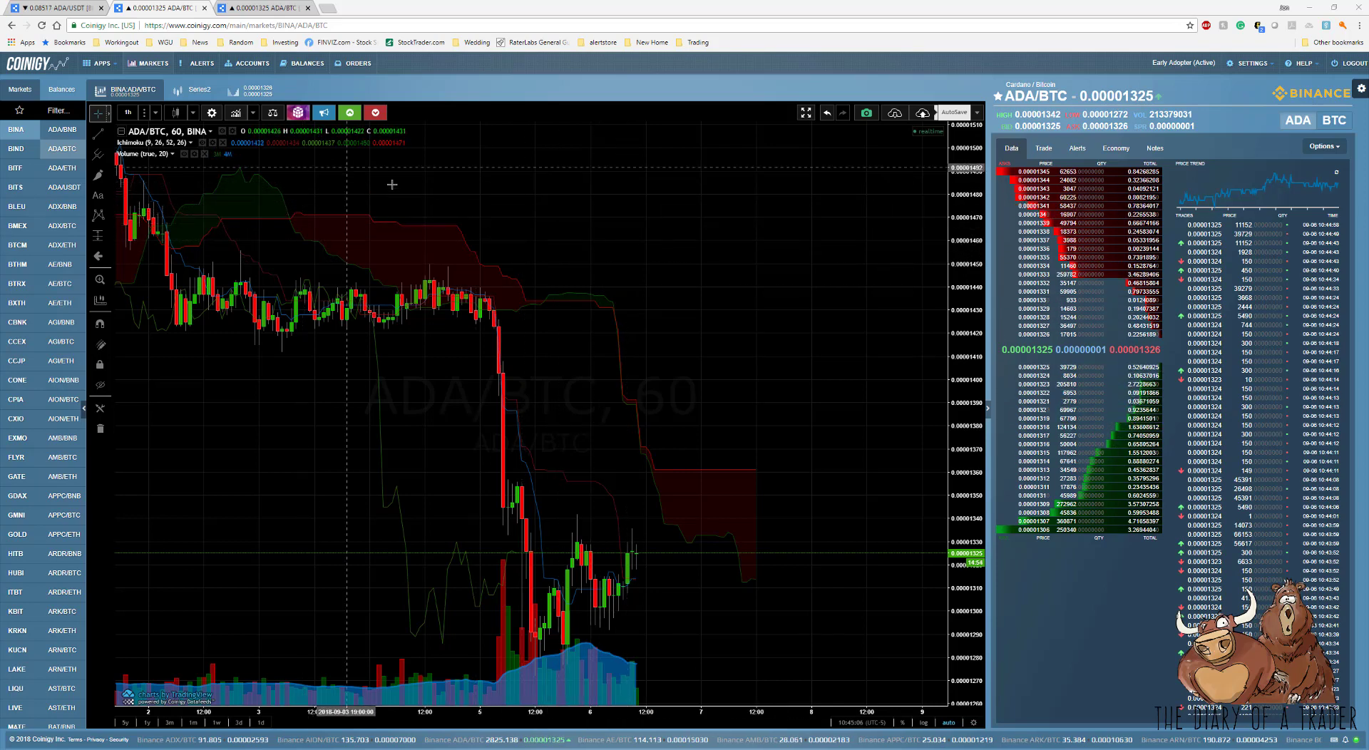
click(238, 97)
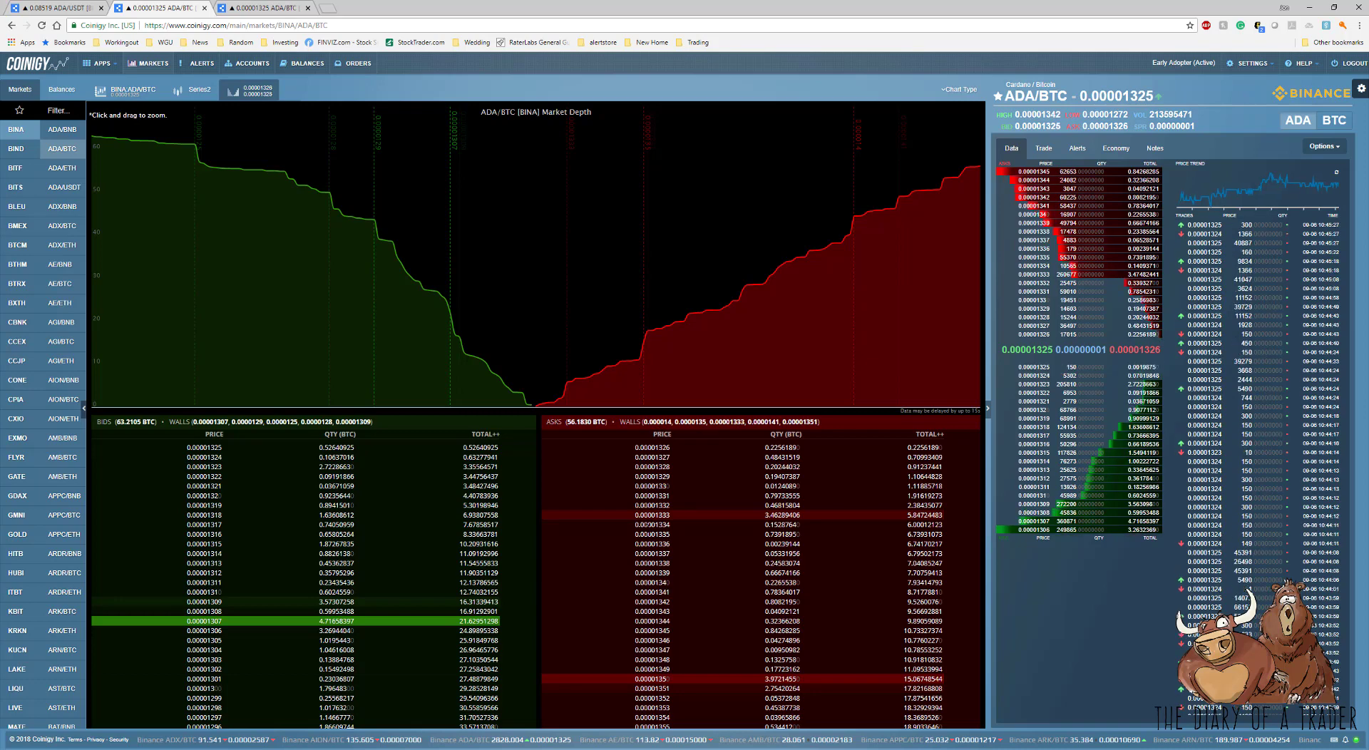
scroll(741, 571, down, 8)
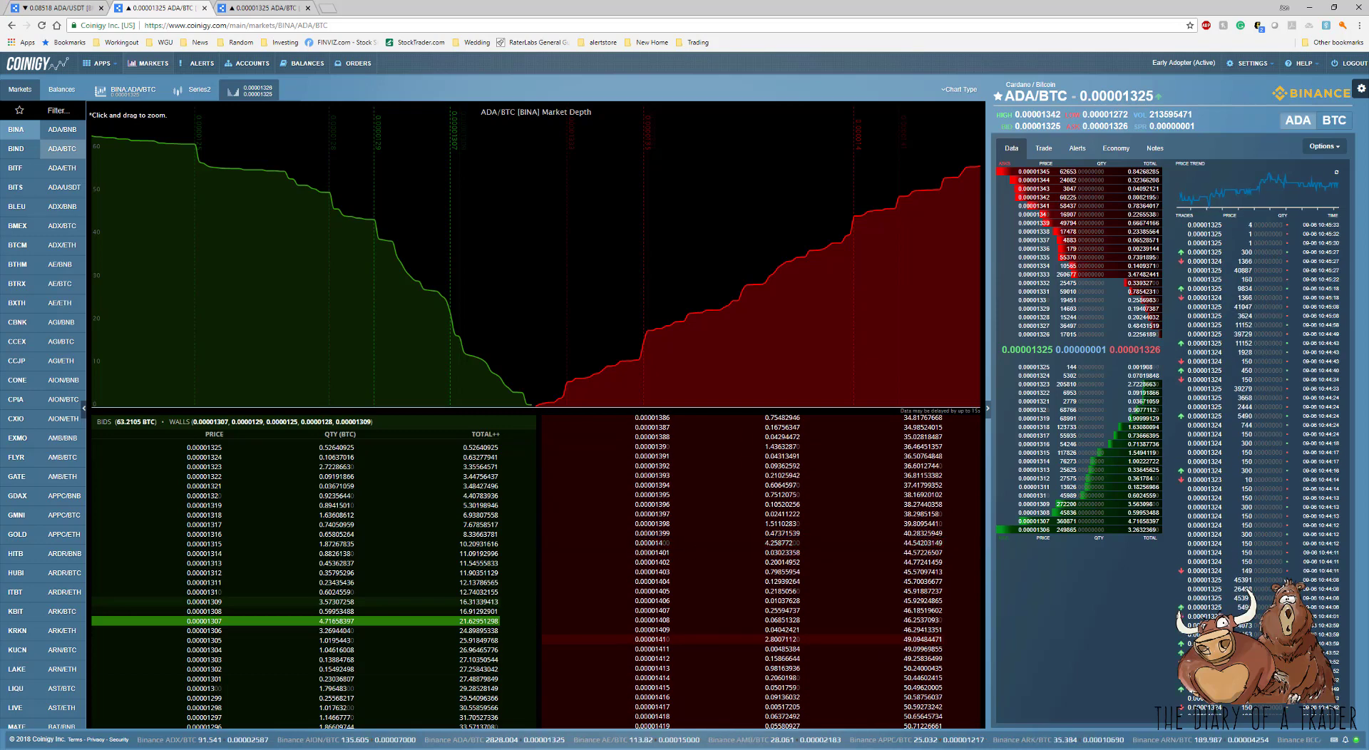
scroll(674, 549, up, 8)
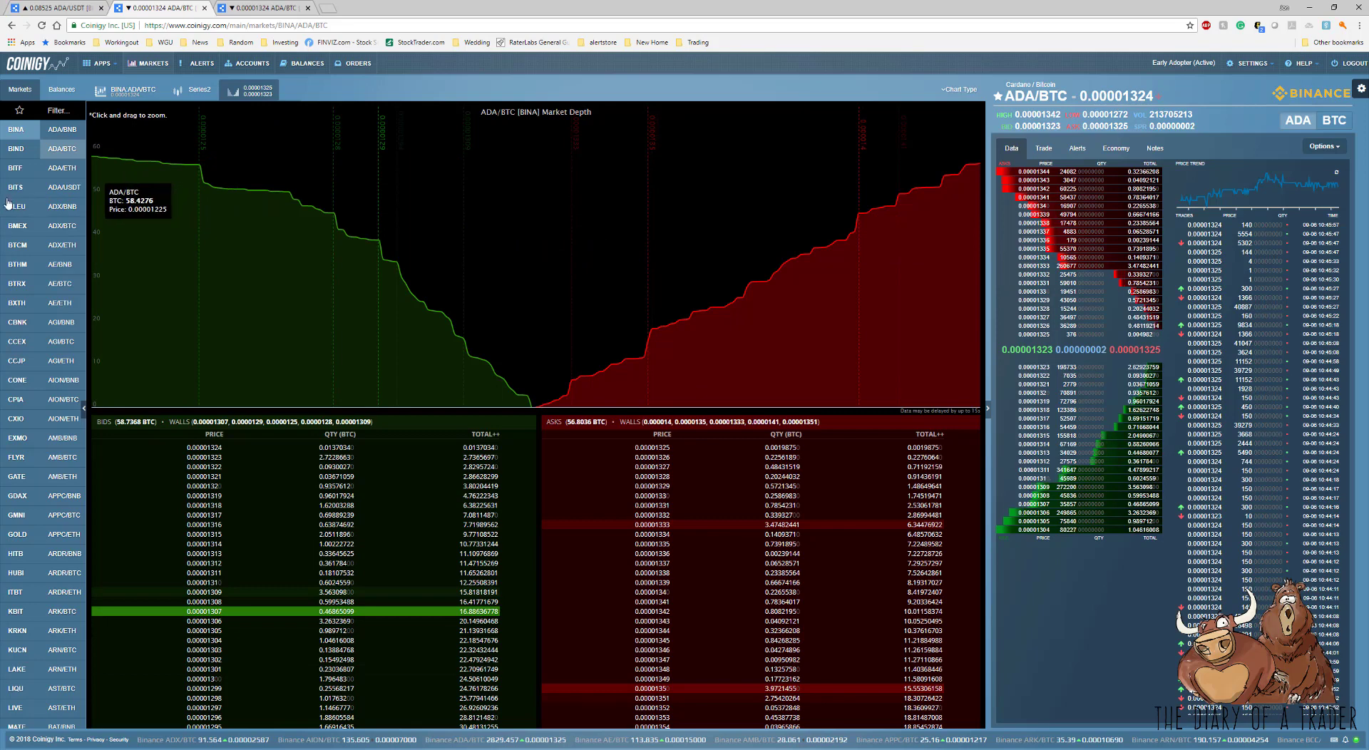
List the Bitfinex markets and scroll up and down through its pairs.
click(26, 171)
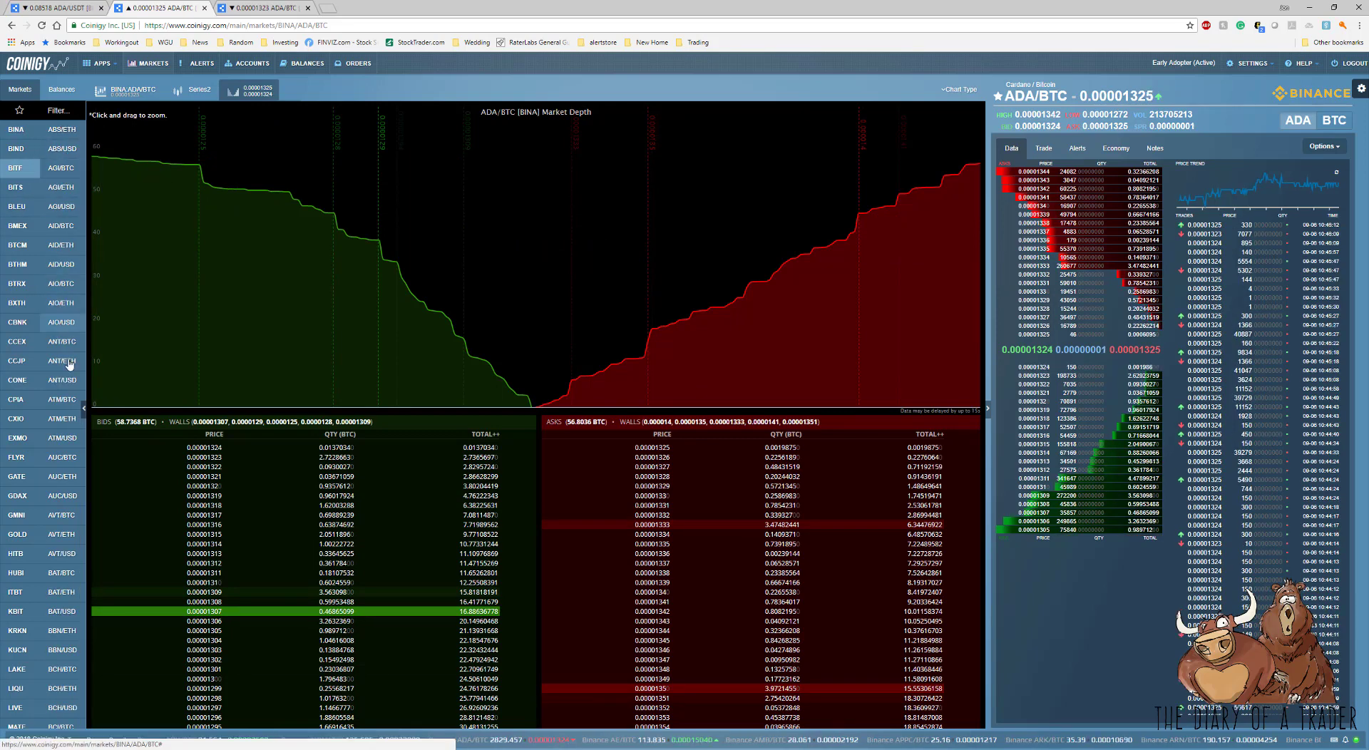
scroll(68, 414, down, 15)
scroll(67, 413, down, 10)
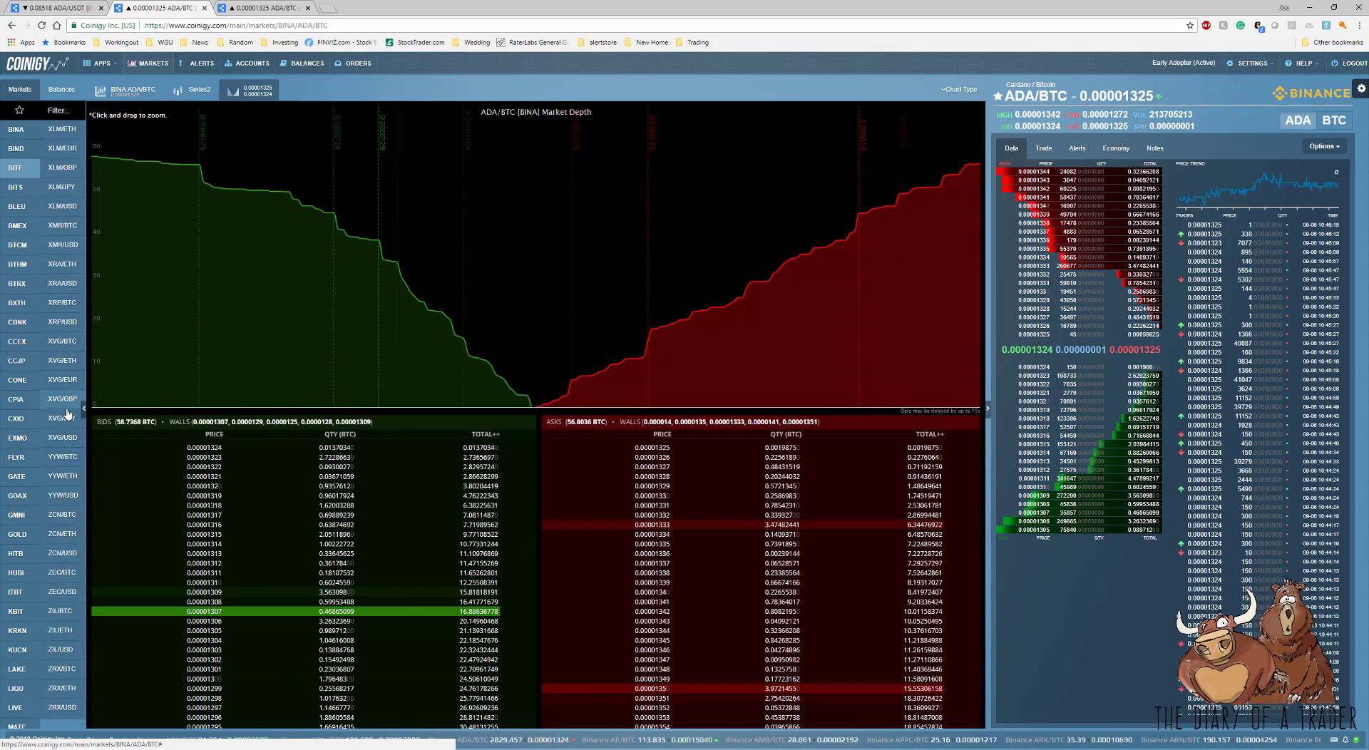
scroll(60, 360, up, 3)
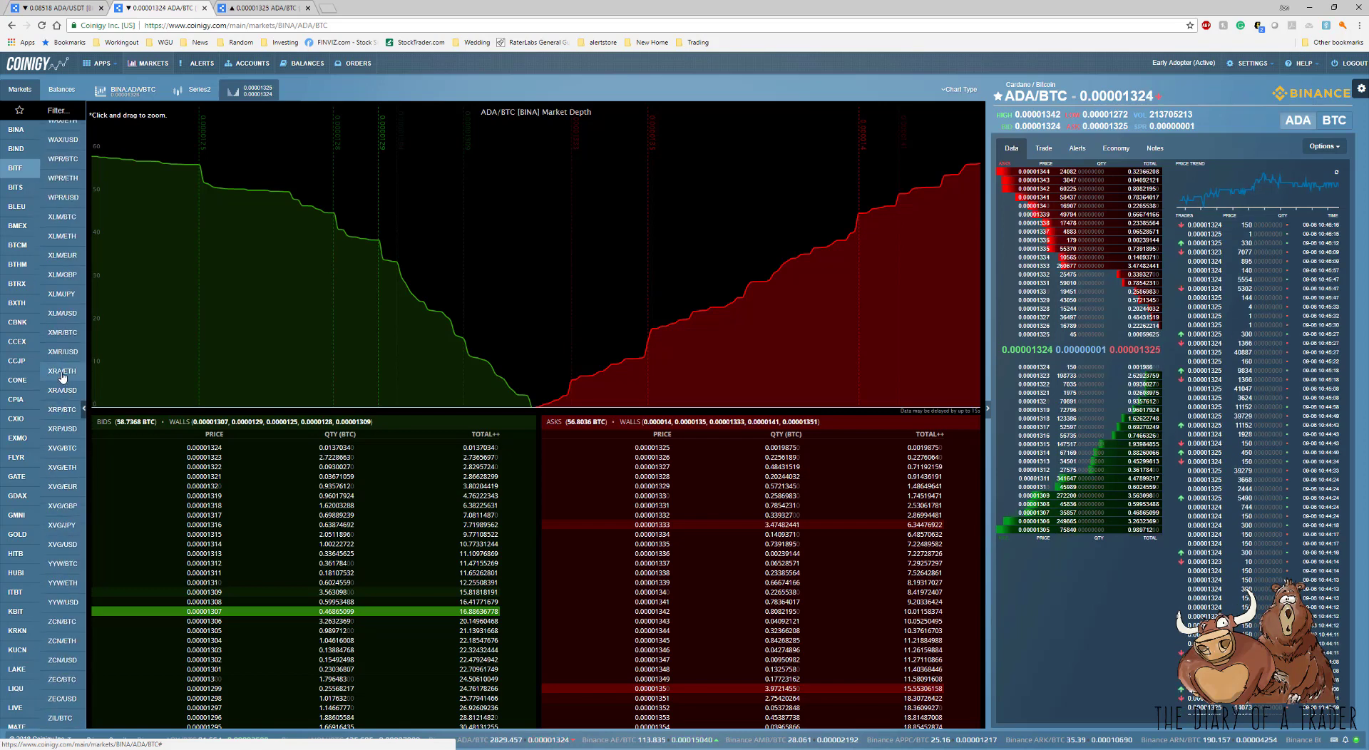
scroll(61, 332, up, 5)
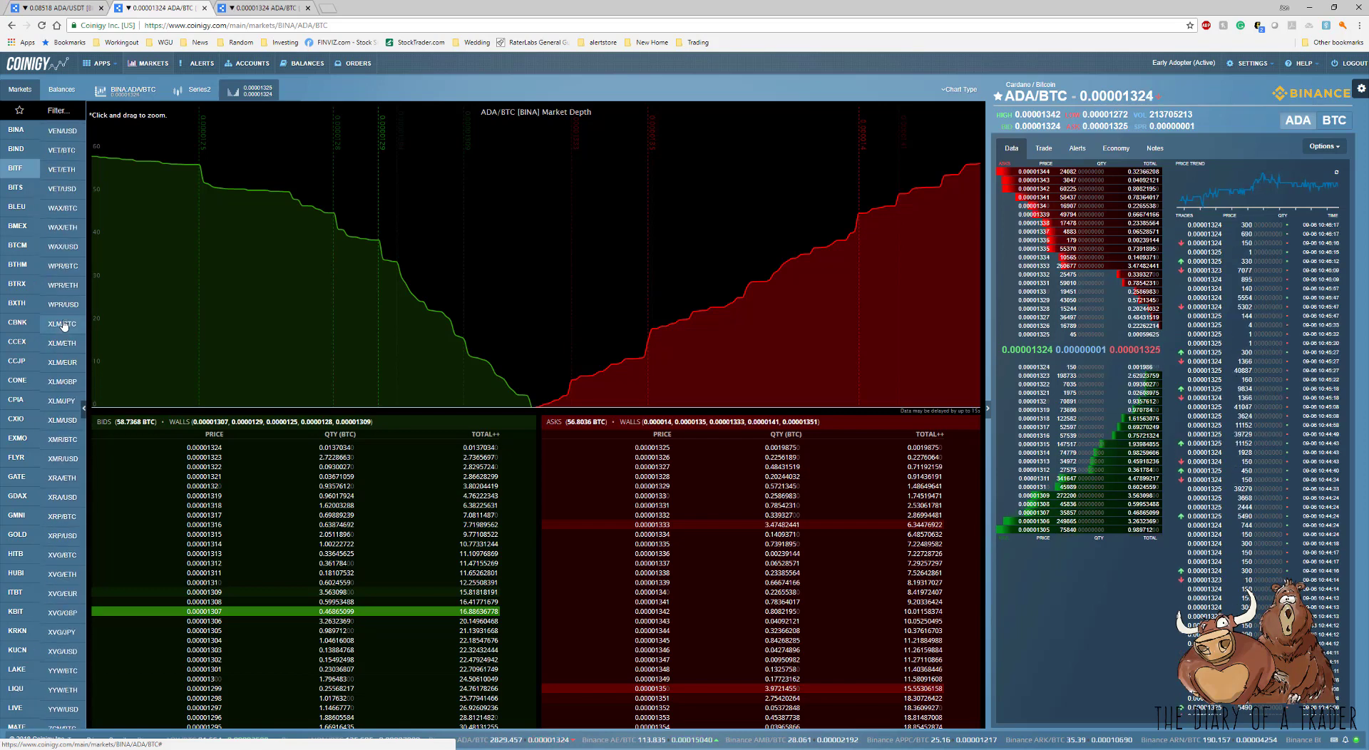
scroll(63, 311, up, 20)
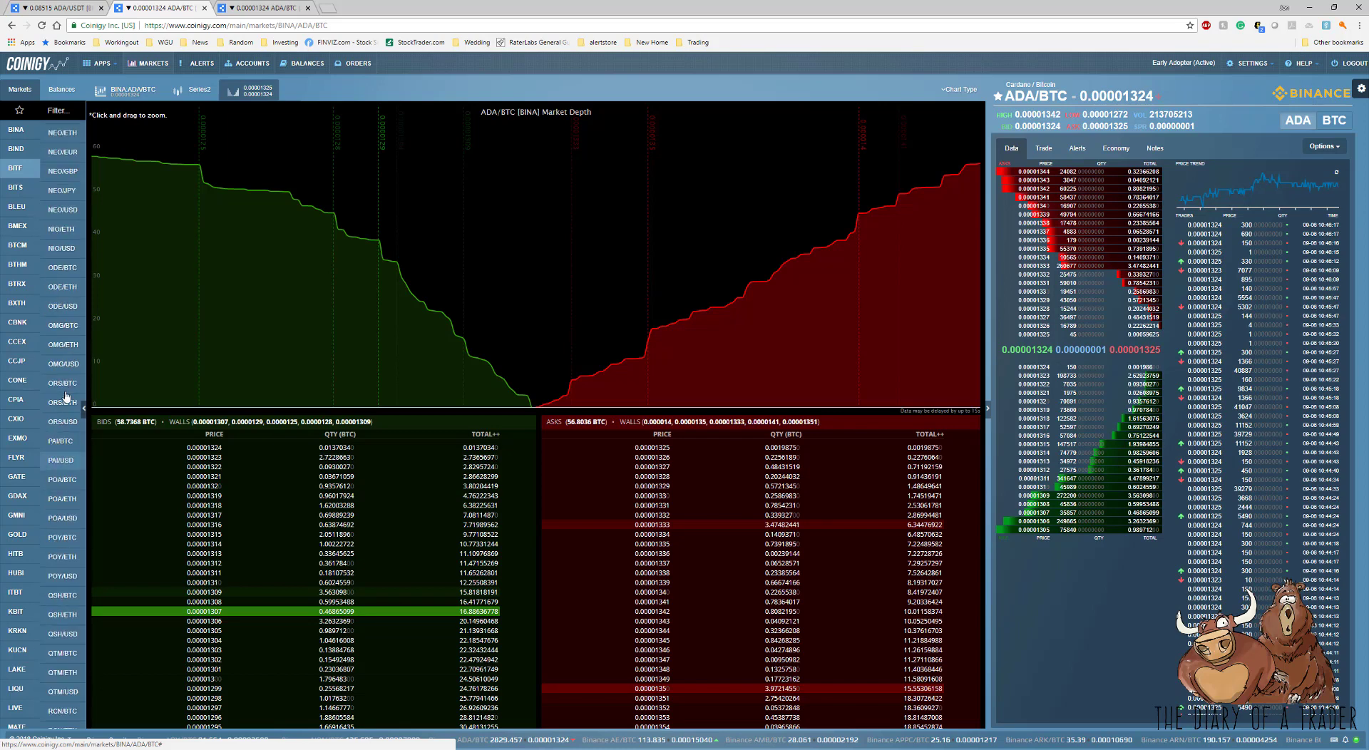
scroll(68, 386, down, 3)
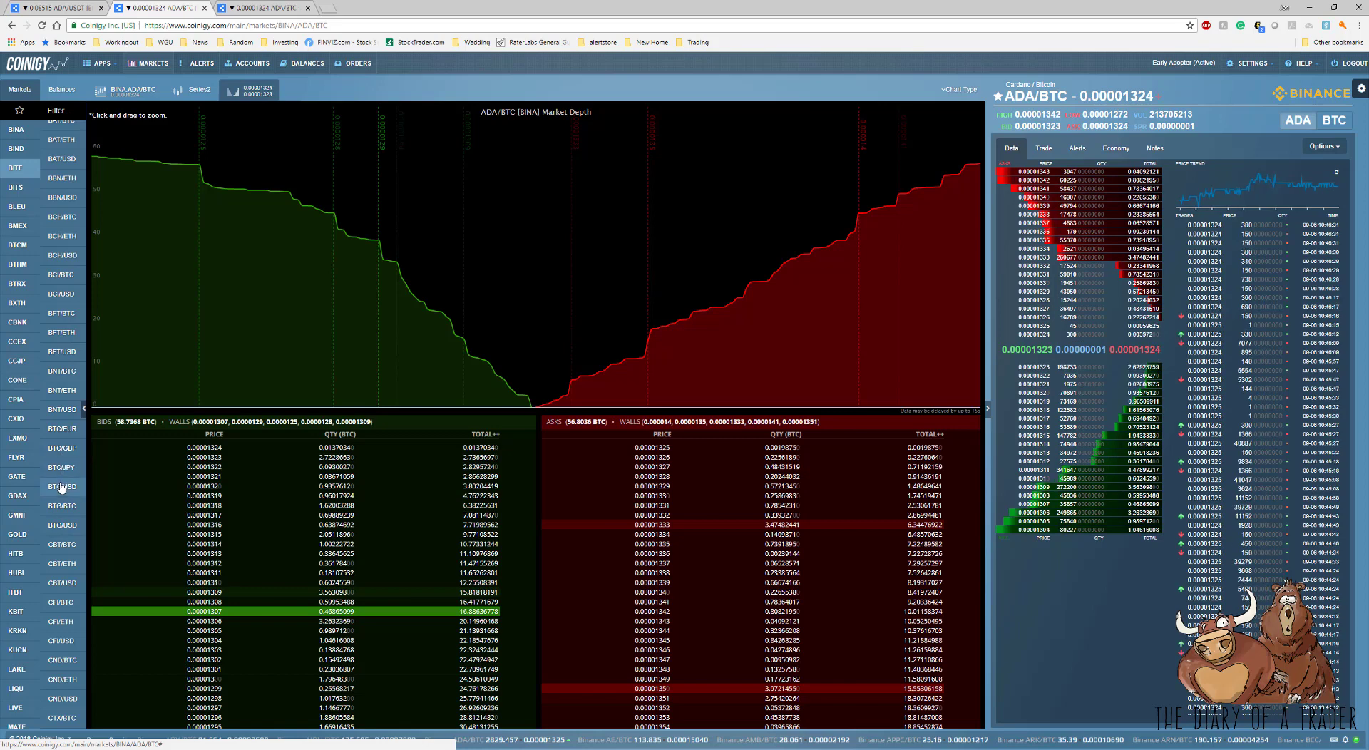
Open Bitfinex BTC/USD, zoom into the depth chart, reset it, then show the candlestick chart.
click(62, 486)
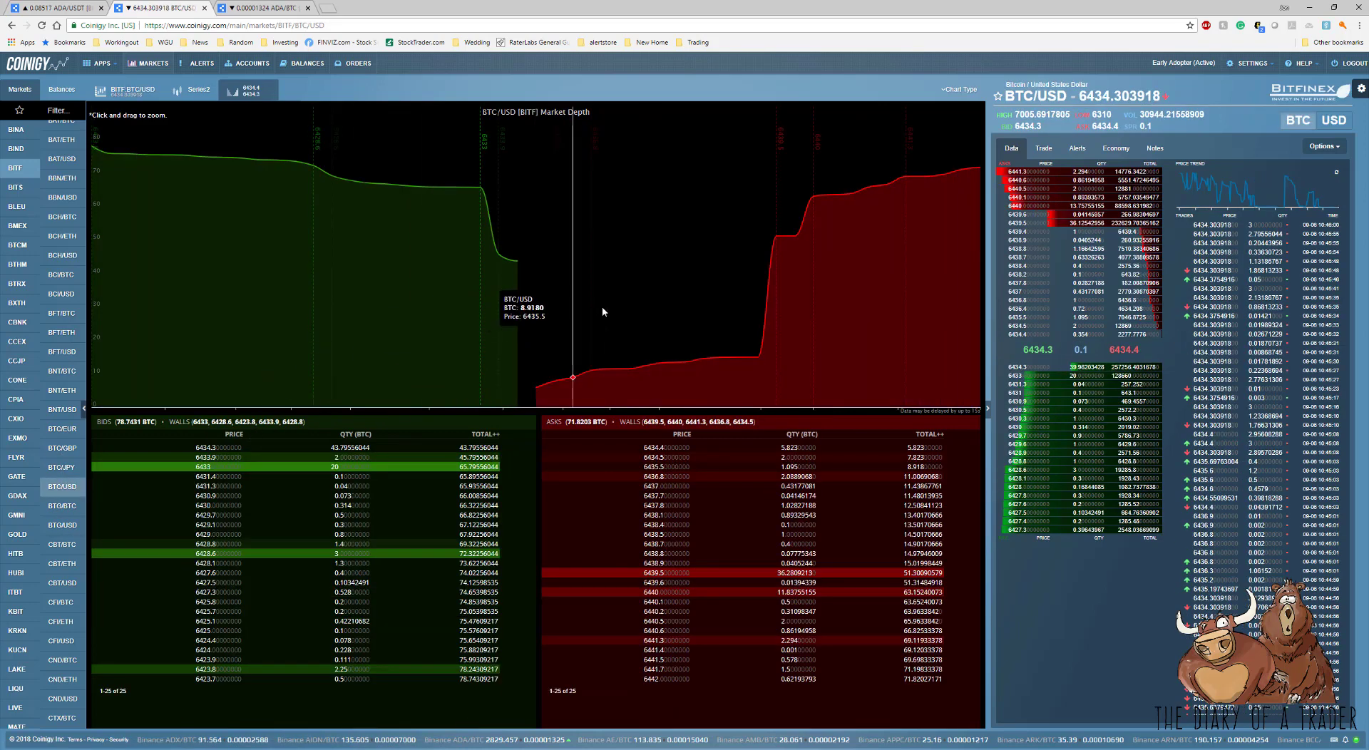
drag(628, 306, 500, 300)
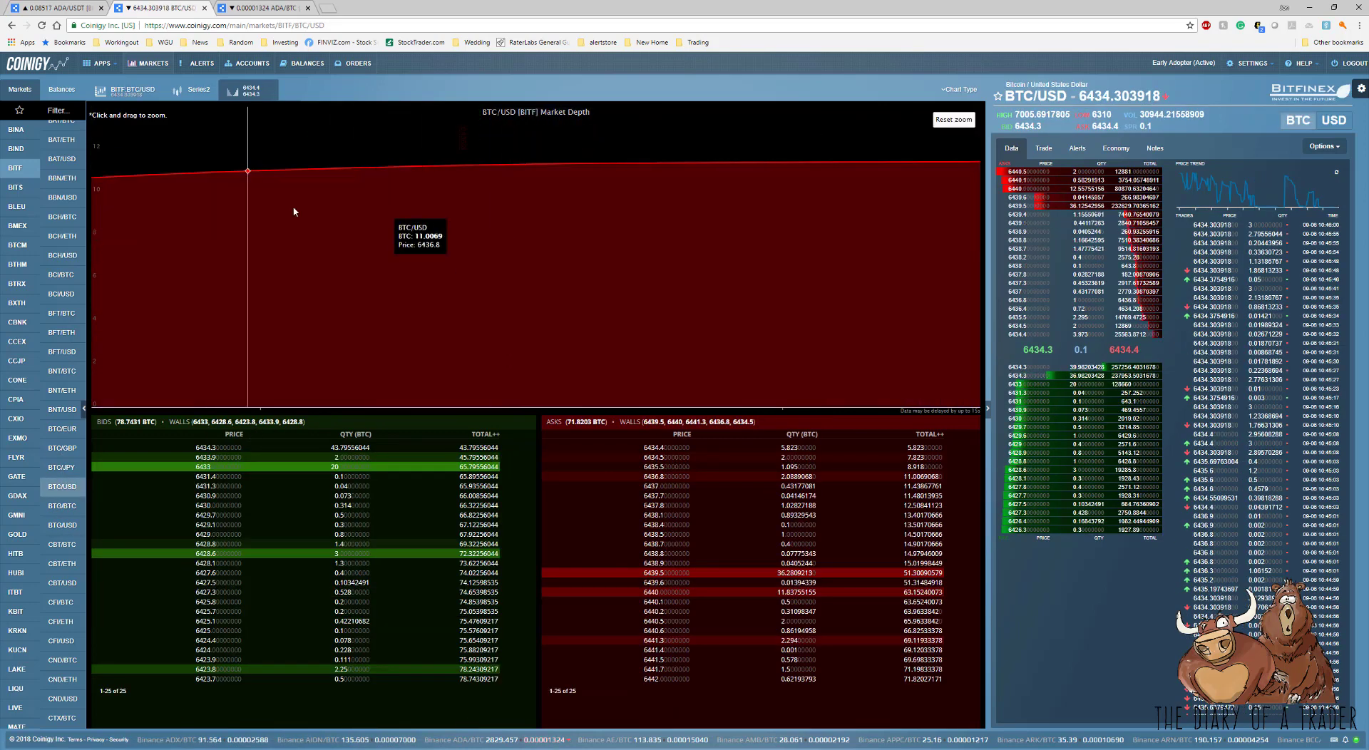
drag(291, 228, 511, 250)
click(935, 119)
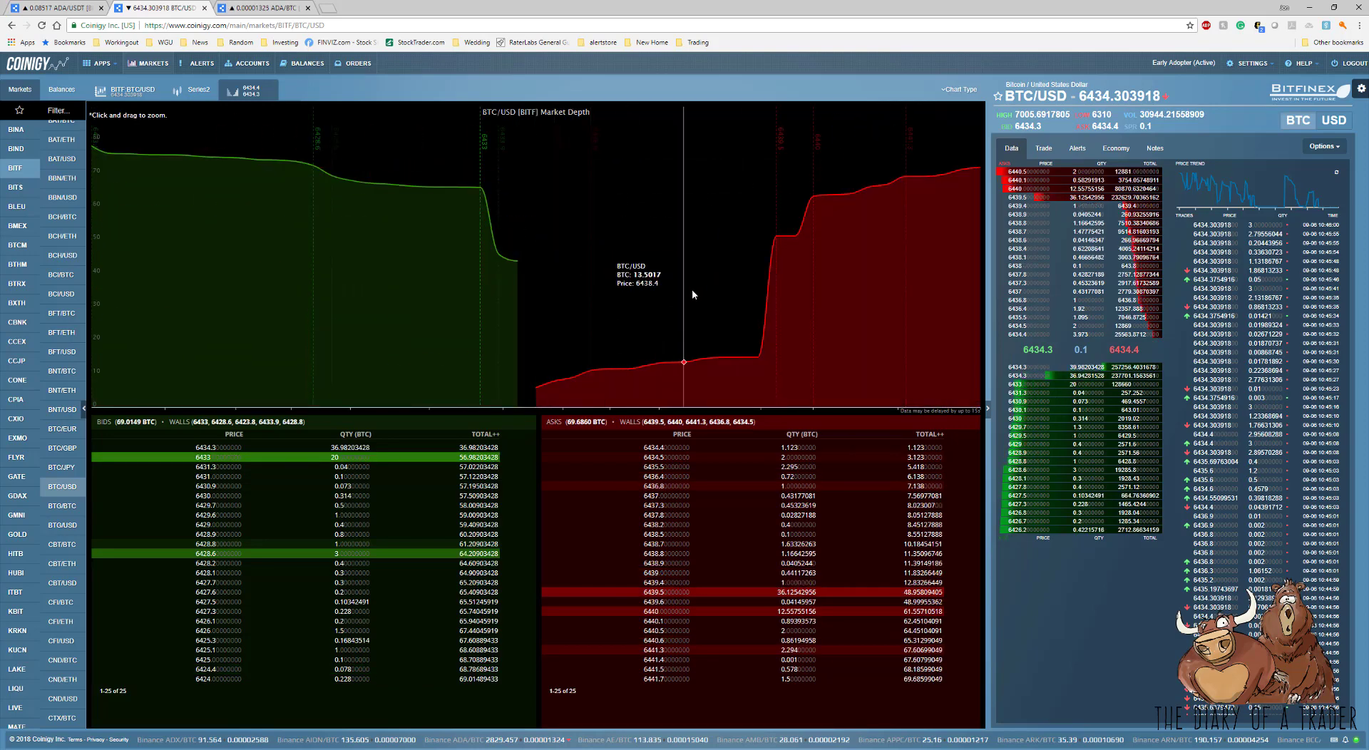
click(131, 89)
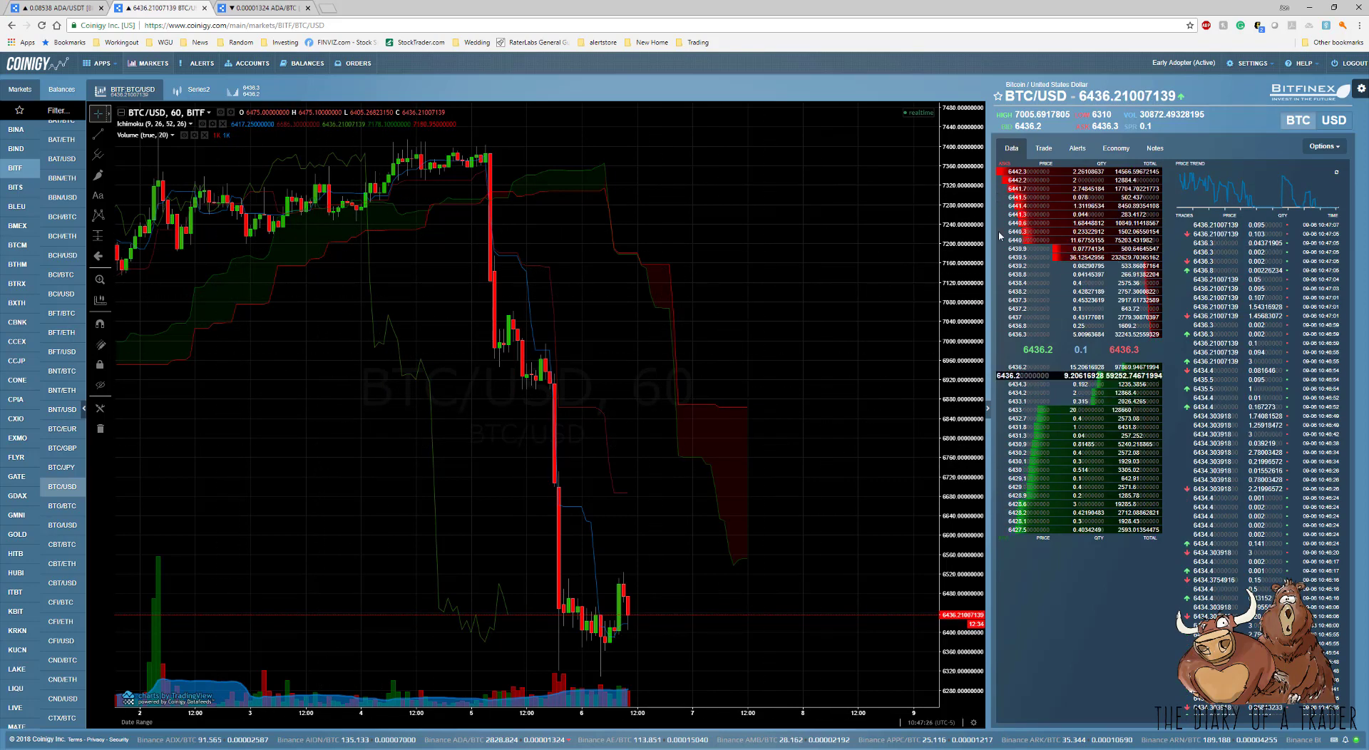
Reopen the Binance ADA/BTC market and bring up its buy/sell order form.
click(13, 131)
scroll(57, 171, up, 6)
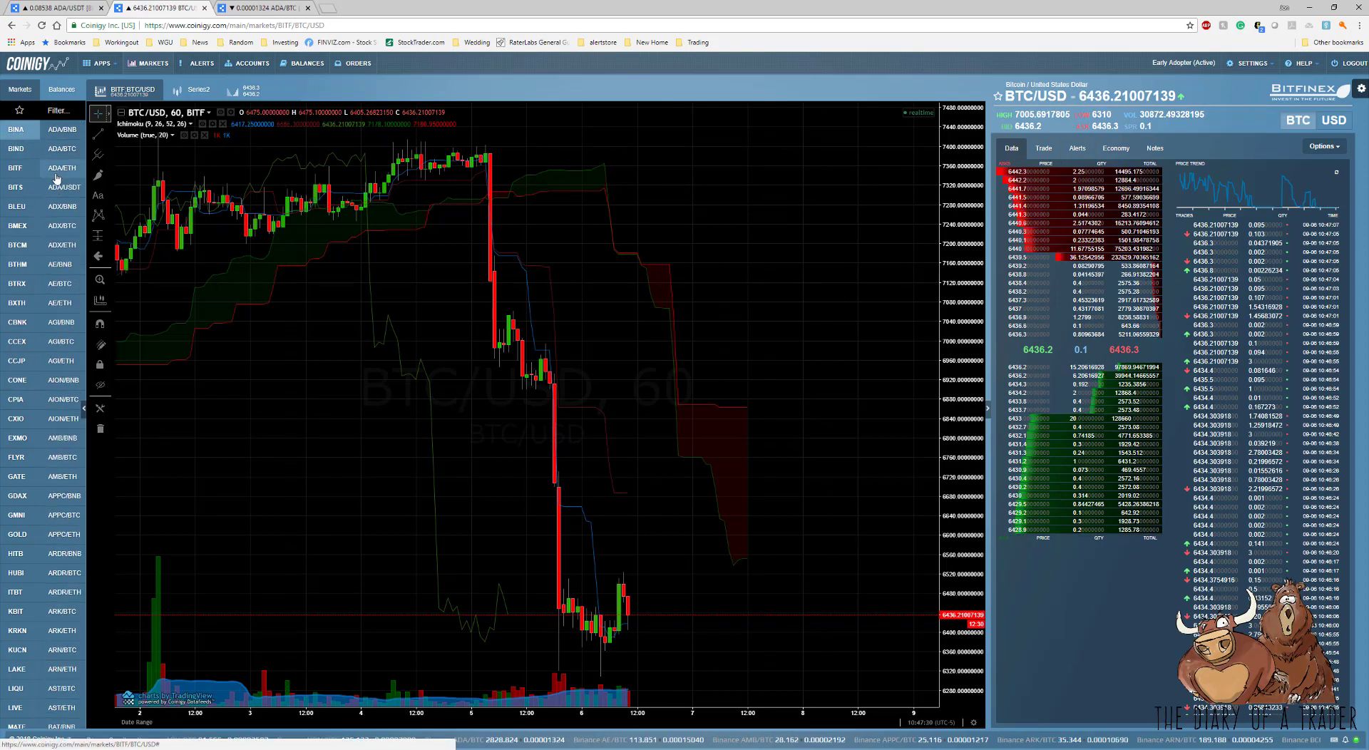
click(57, 152)
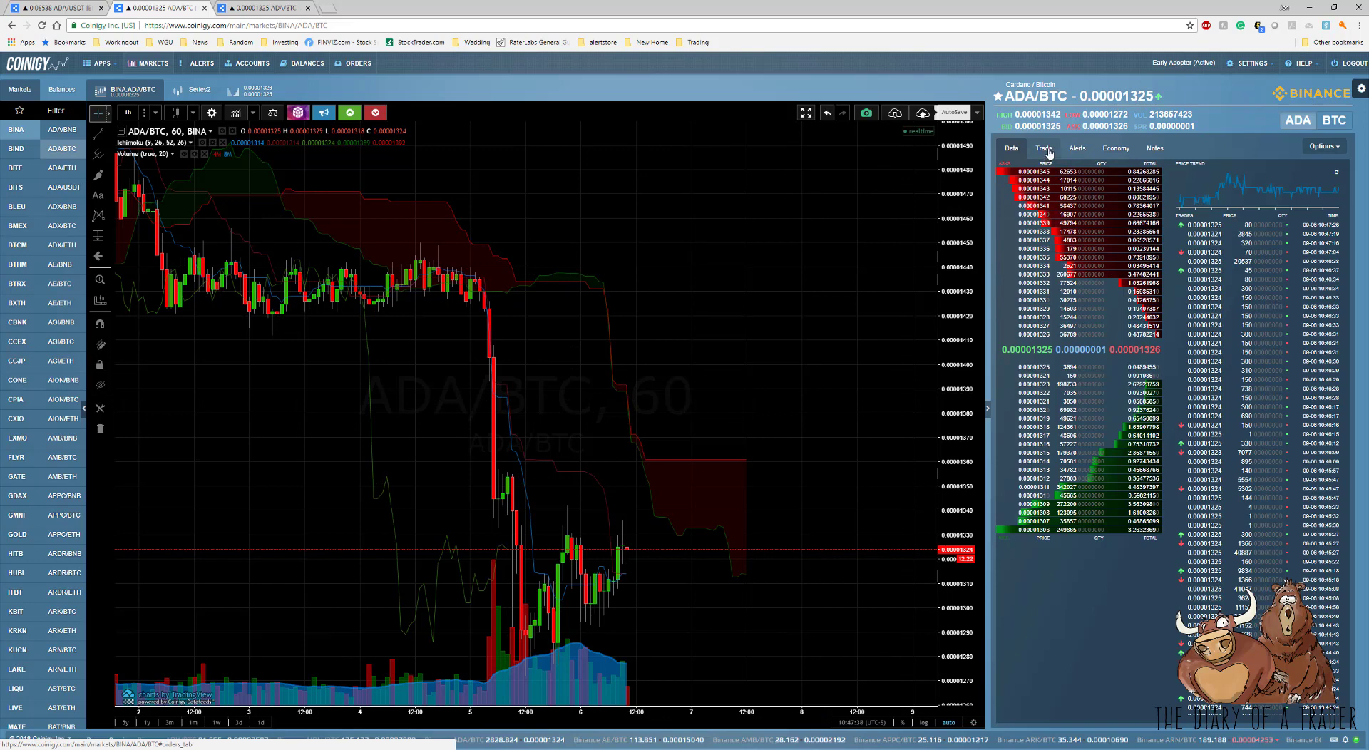
click(1045, 149)
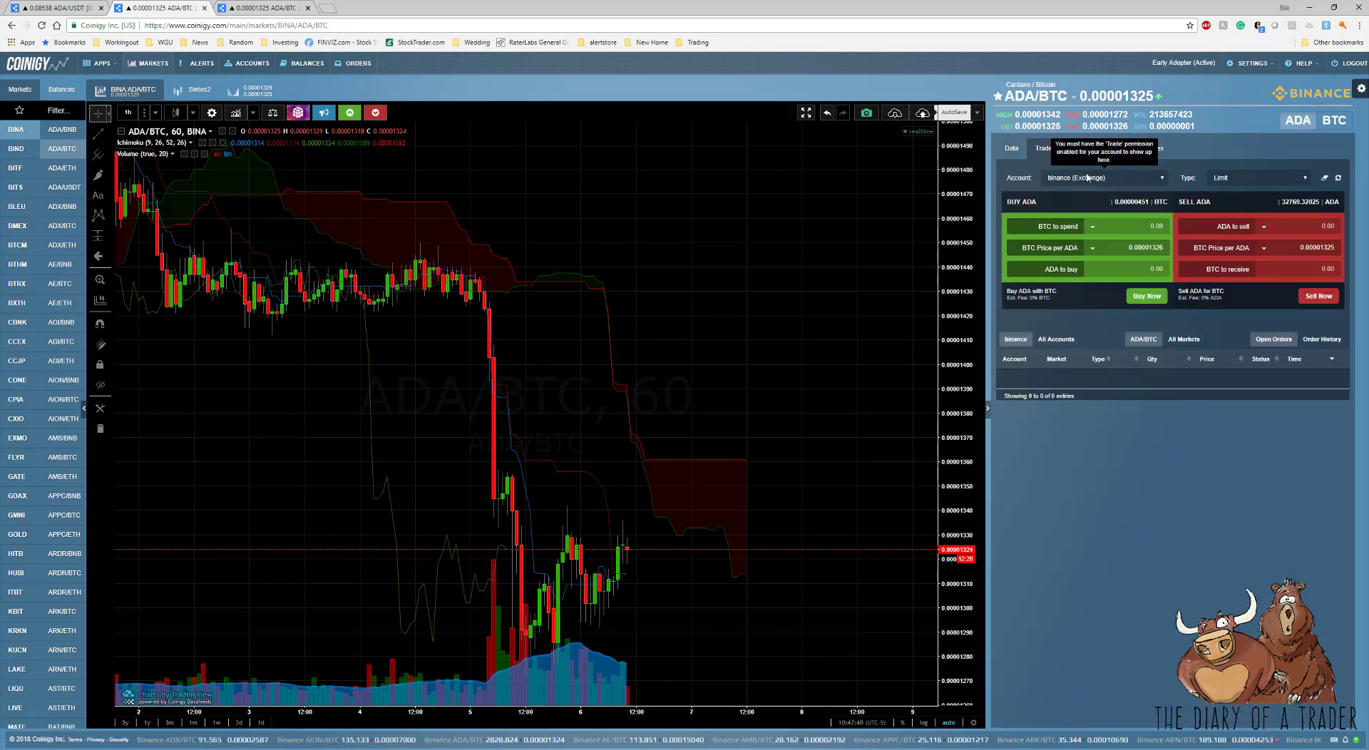
Place and confirm a limit sell of 5% ADA: 1638 ADA at 0.00001325 BTC.
mouse_move(1029, 180)
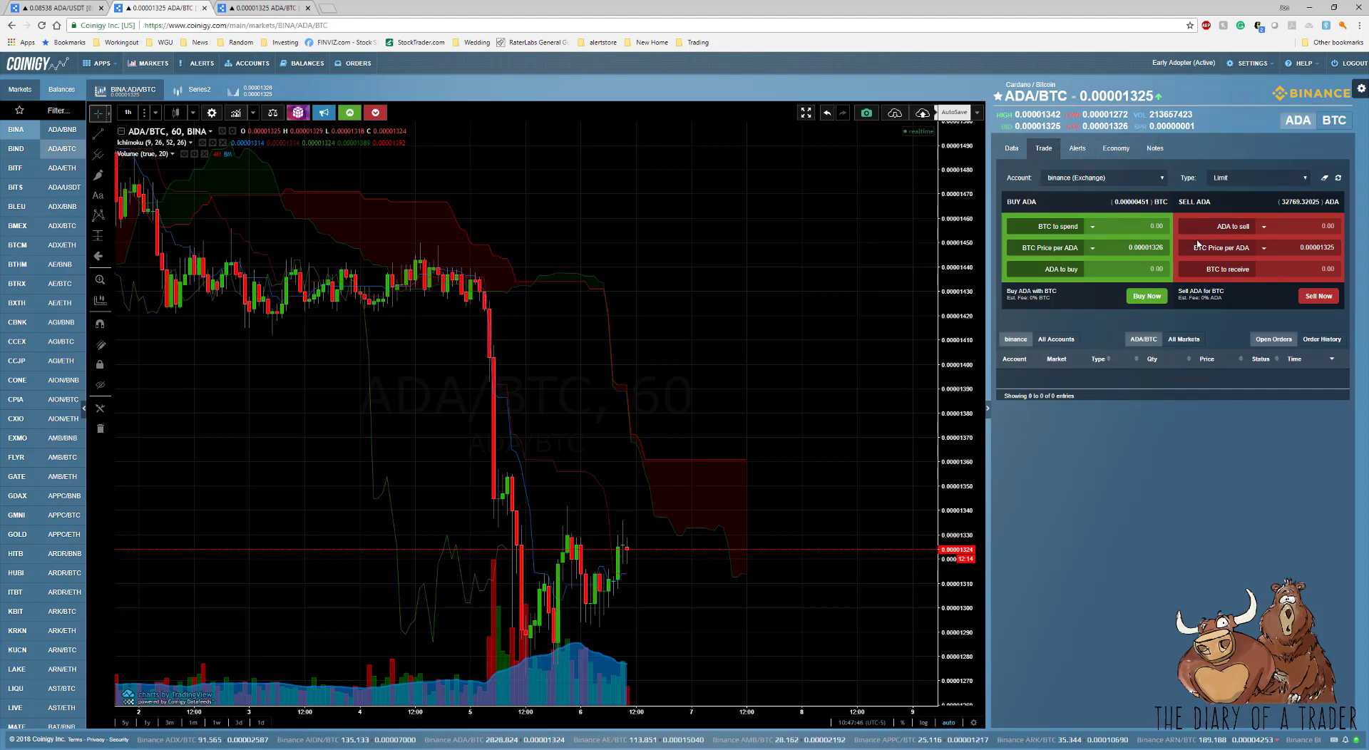
click(1247, 183)
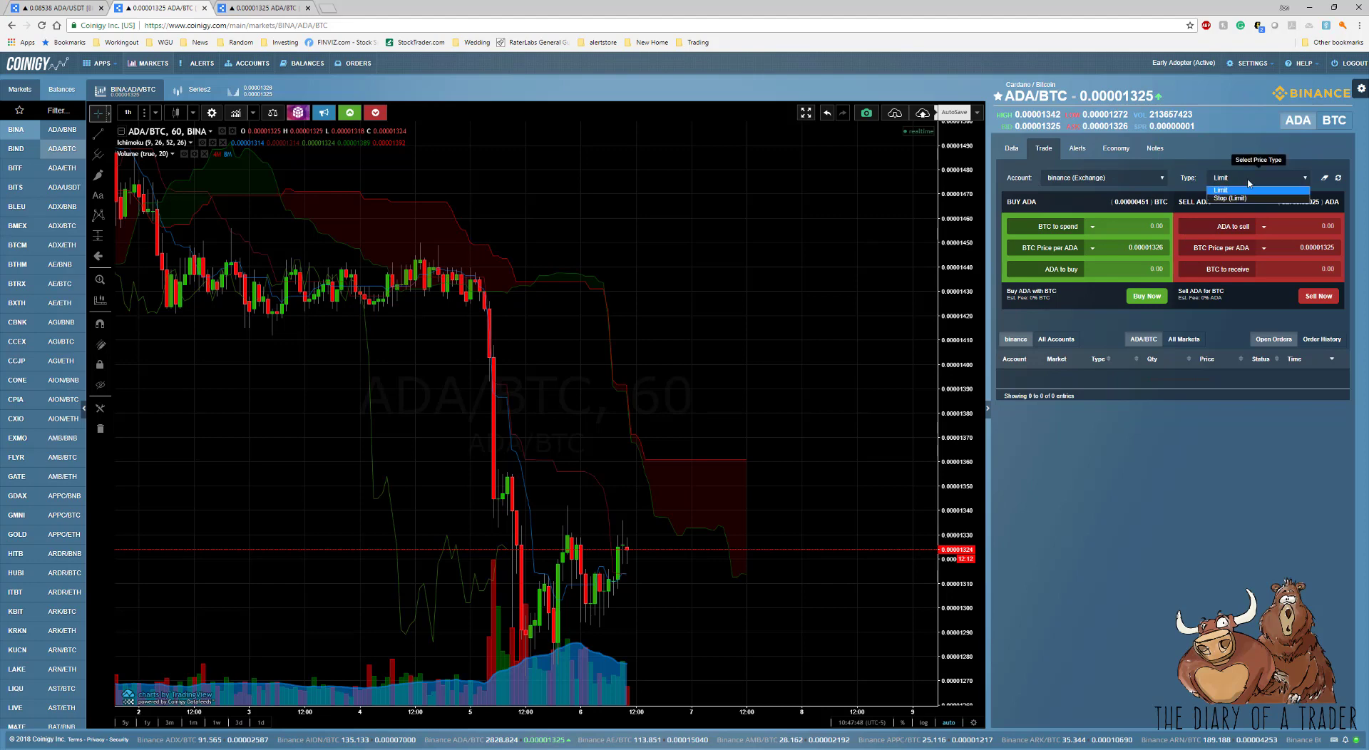
click(1235, 190)
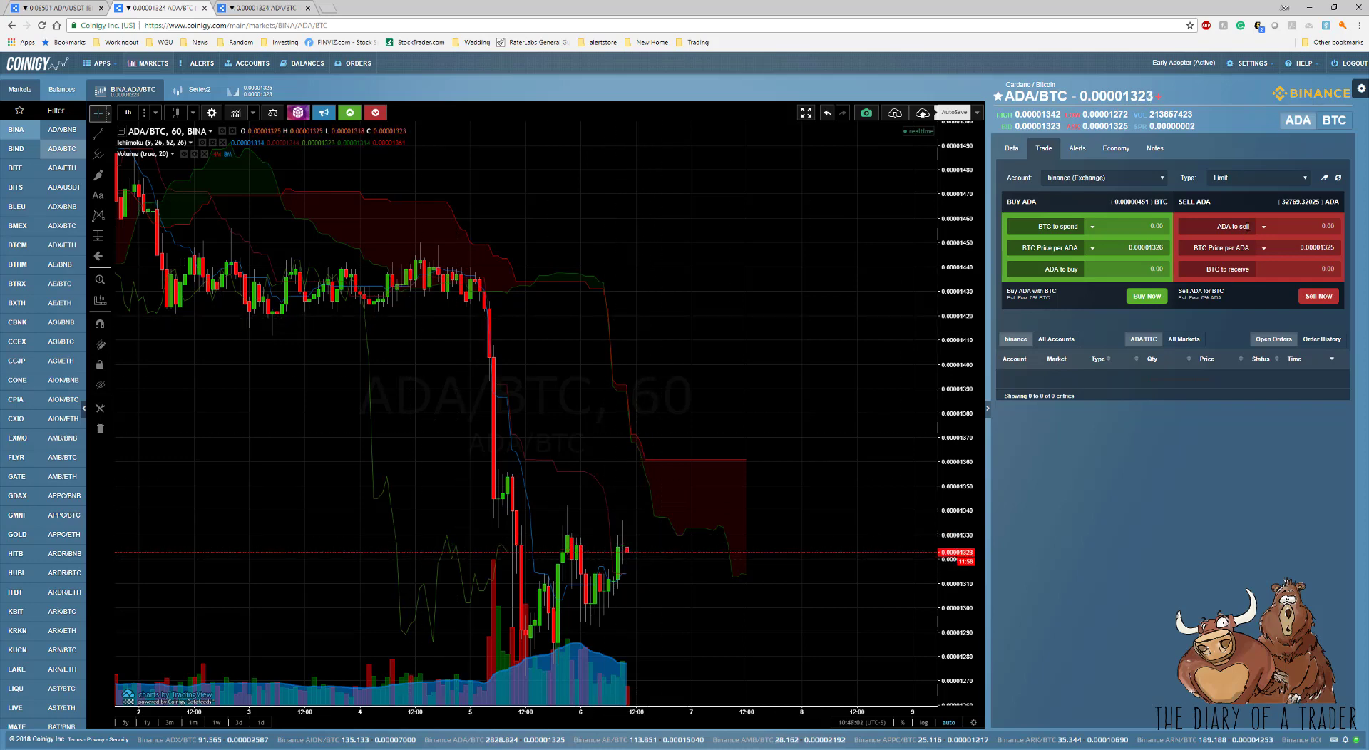
click(1263, 227)
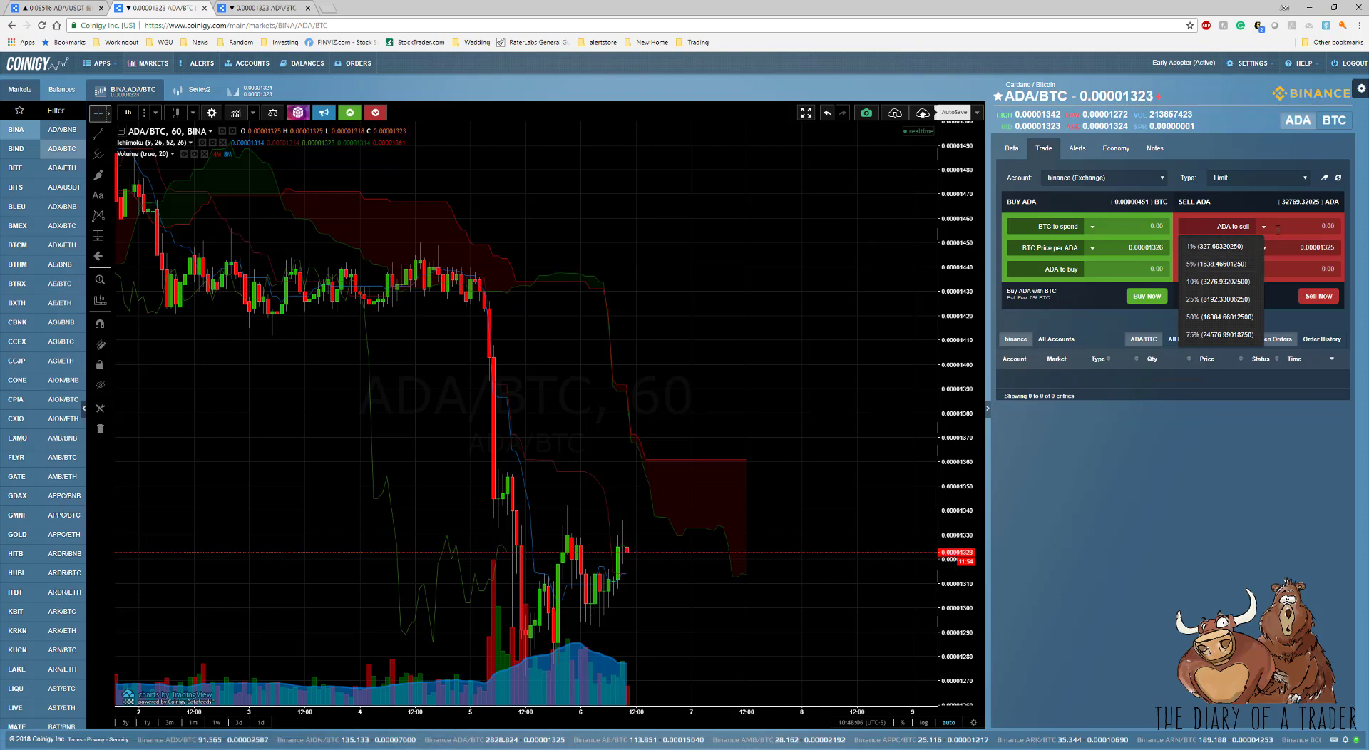
click(1232, 263)
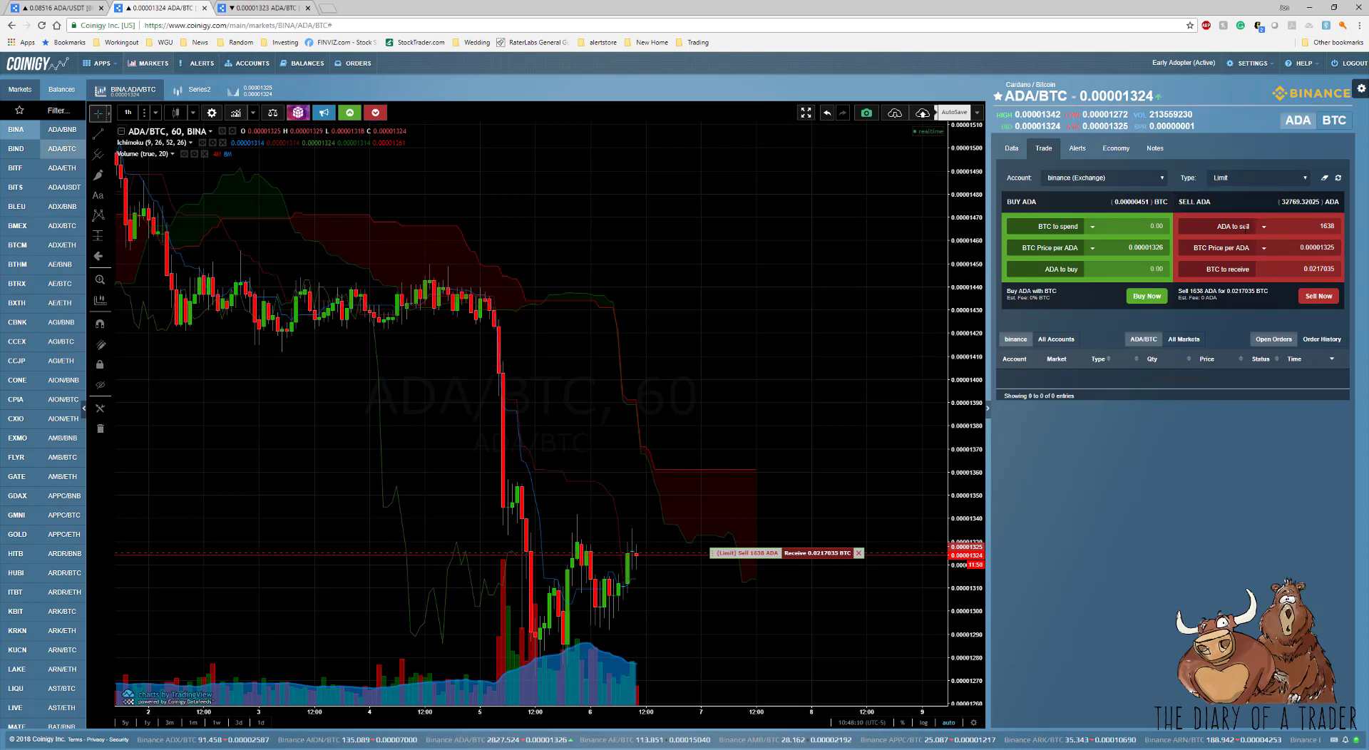
click(1315, 297)
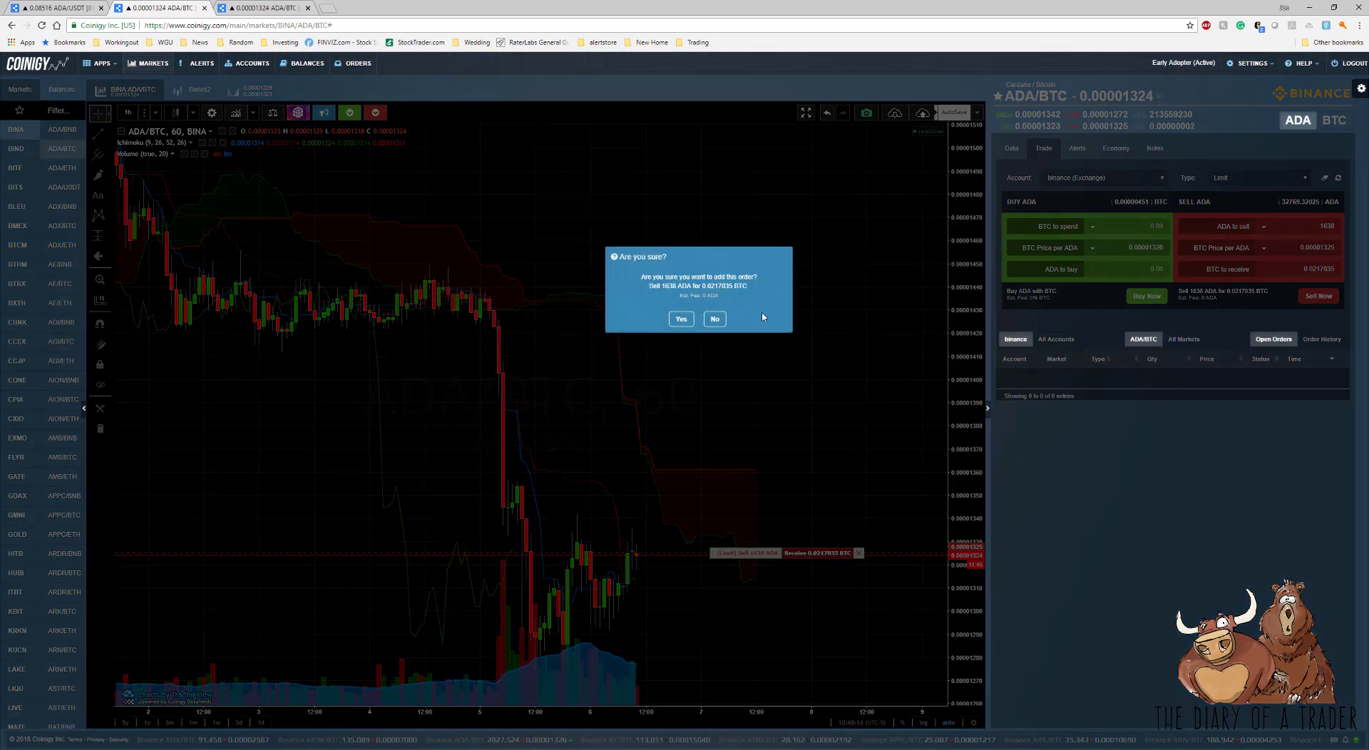
click(681, 320)
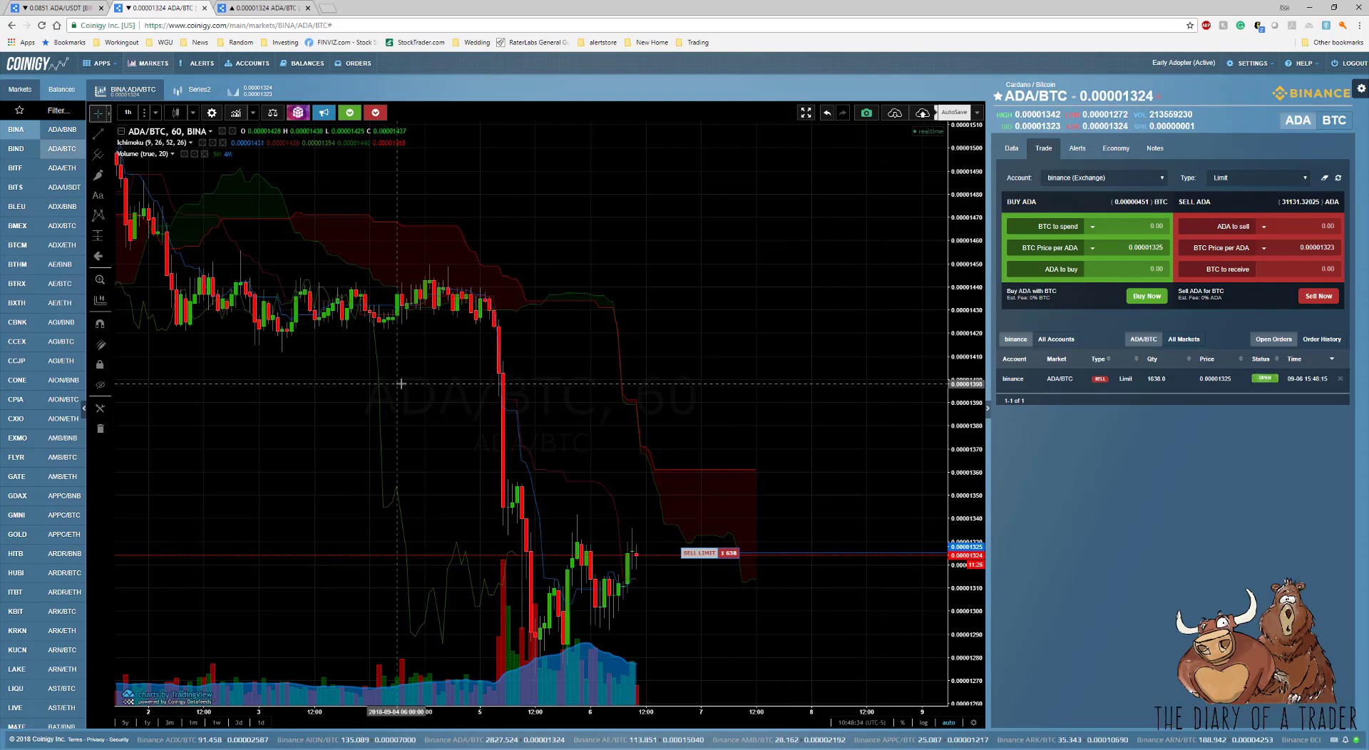
Open NewsWire from Apps, close the duplicate ADA/BTC tab, and read the coindesk article.
click(101, 66)
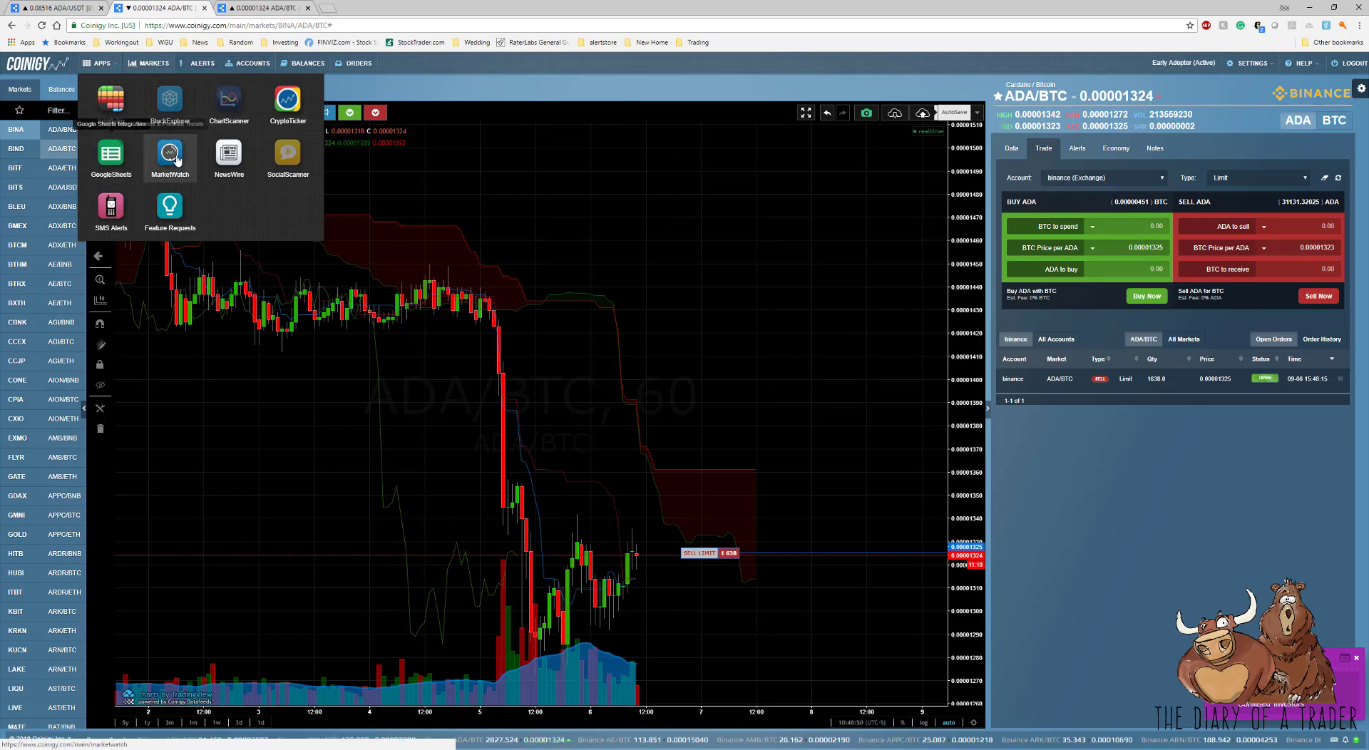
click(229, 156)
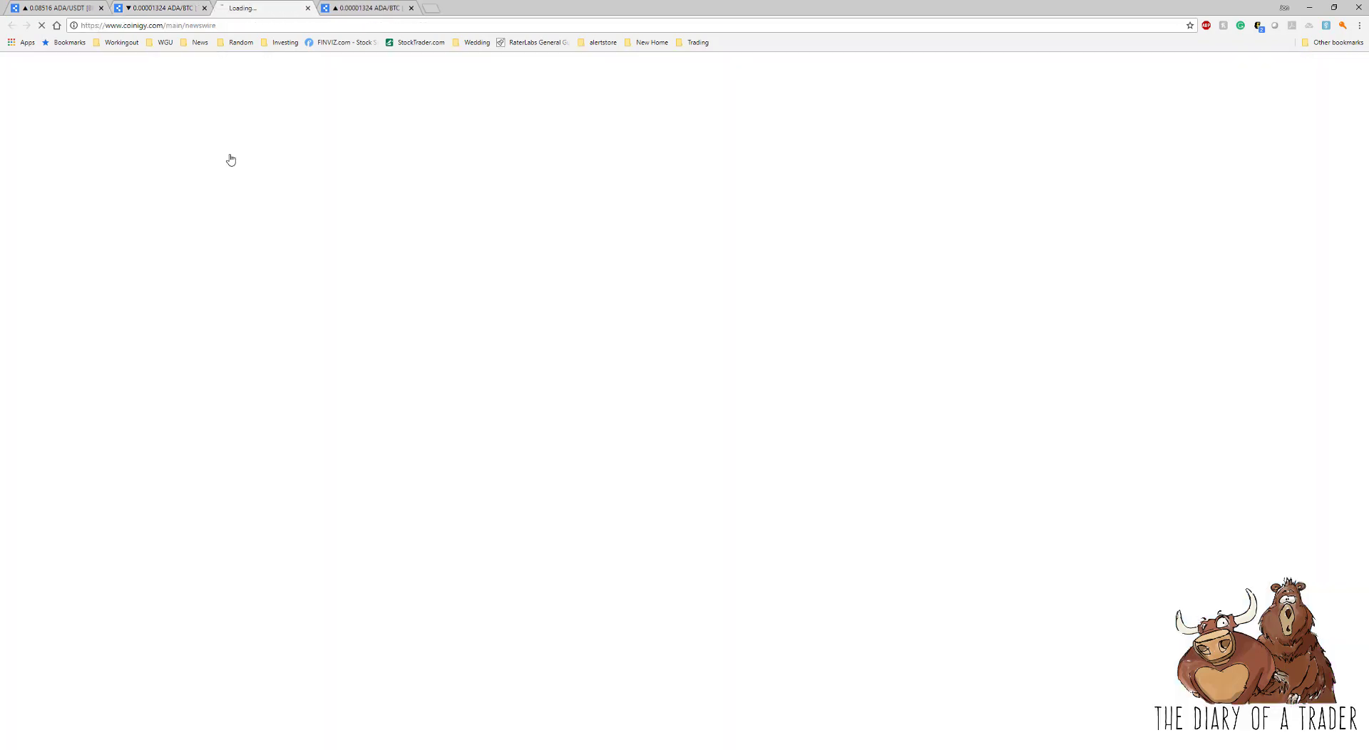
click(411, 8)
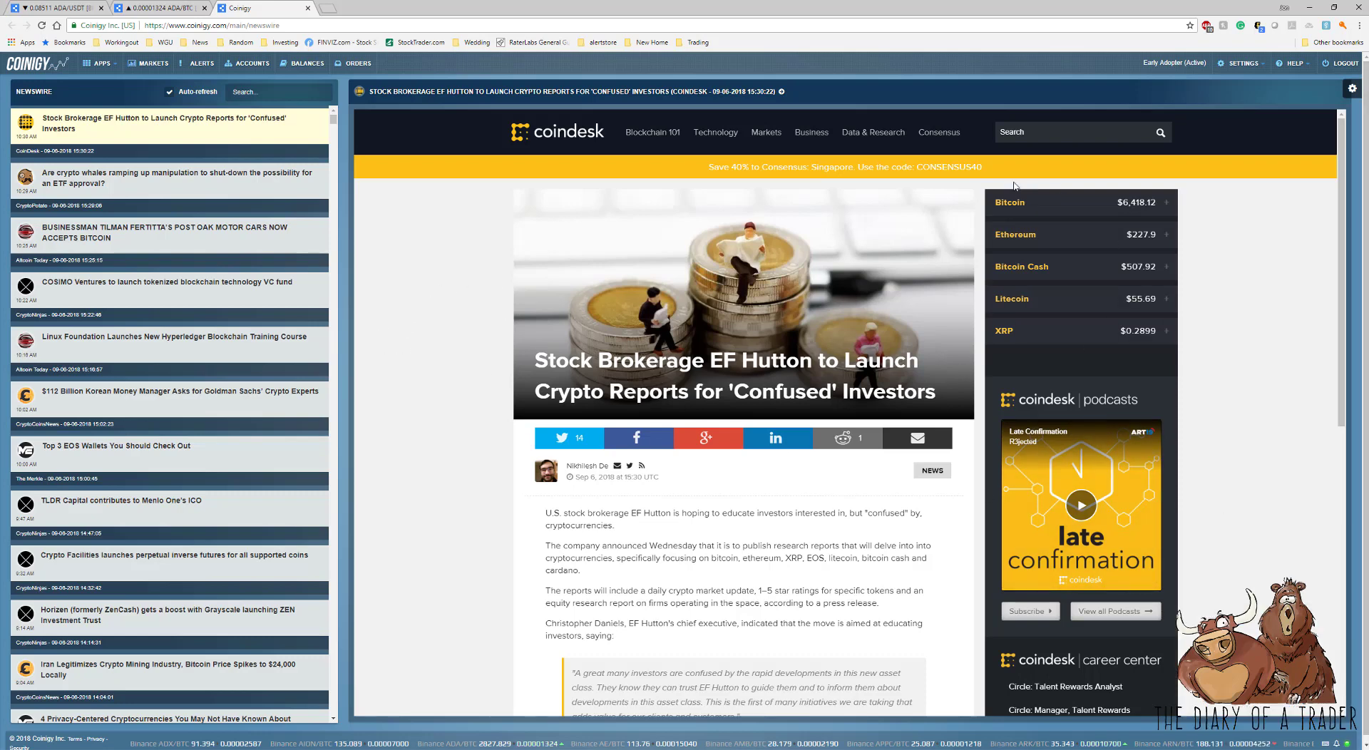
scroll(511, 407, down, 7)
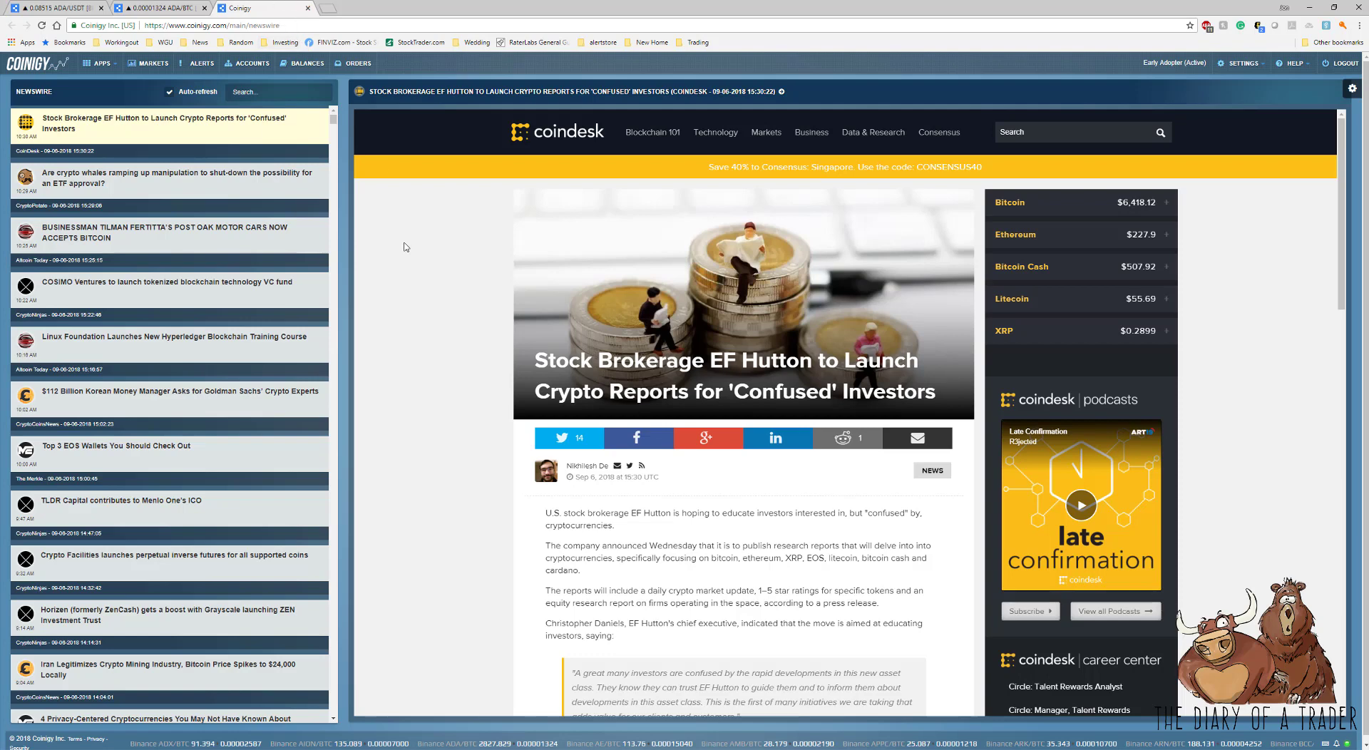
mouse_move(1136, 581)
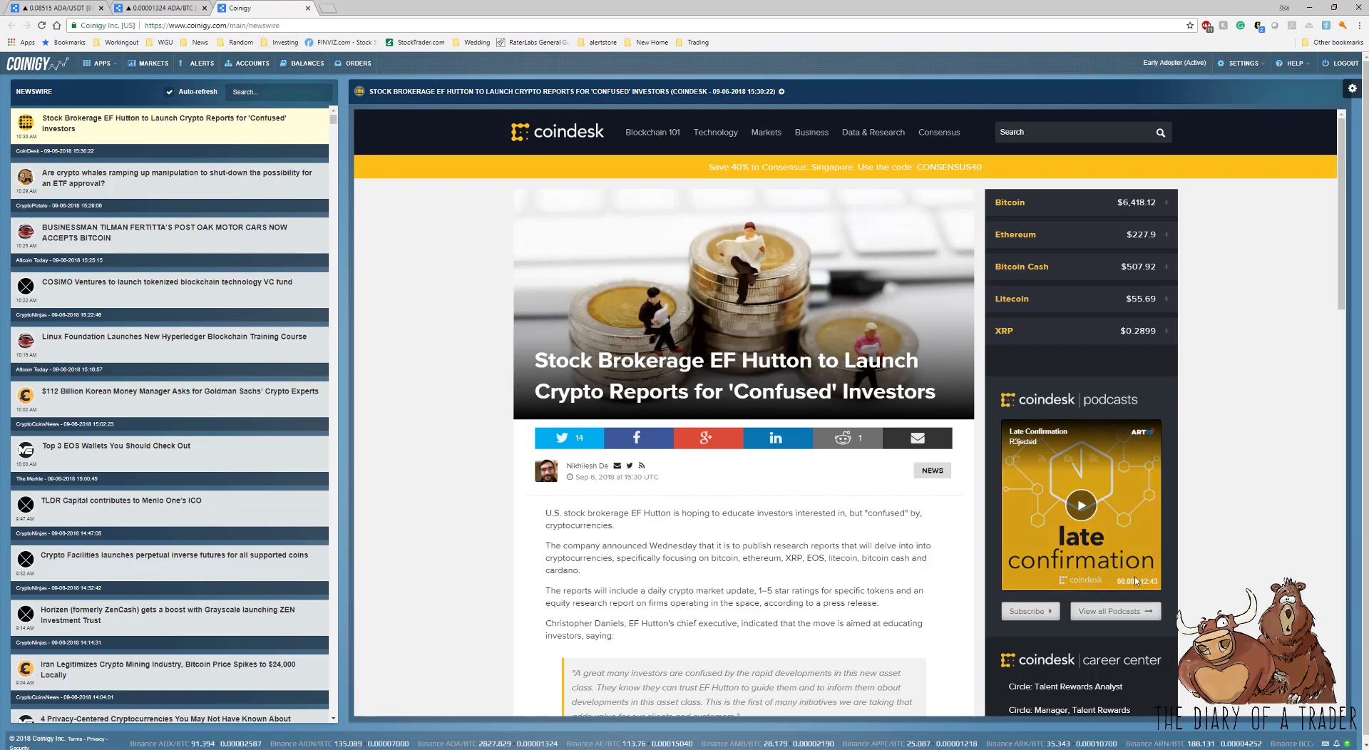
Close NewsWire and open the GoogleSheets integration page from the Apps menu.
click(308, 9)
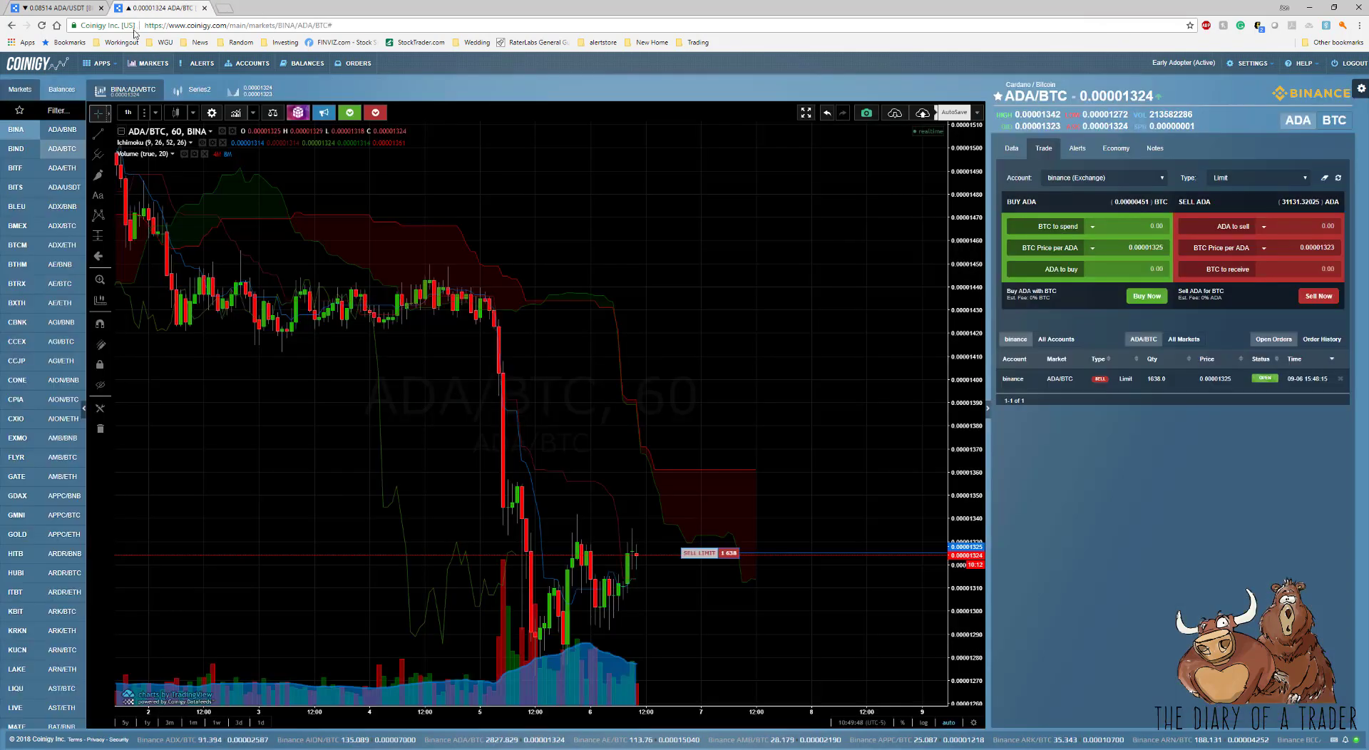
mouse_move(100, 75)
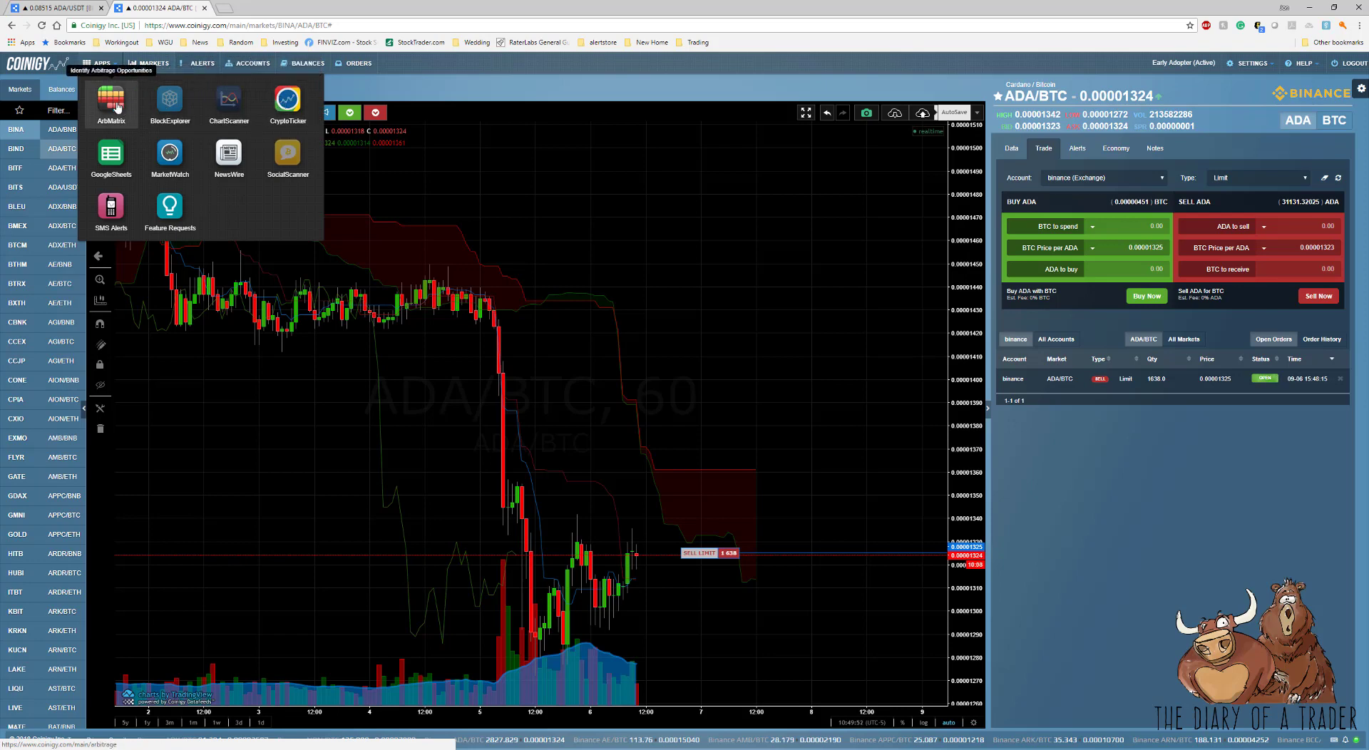
click(115, 156)
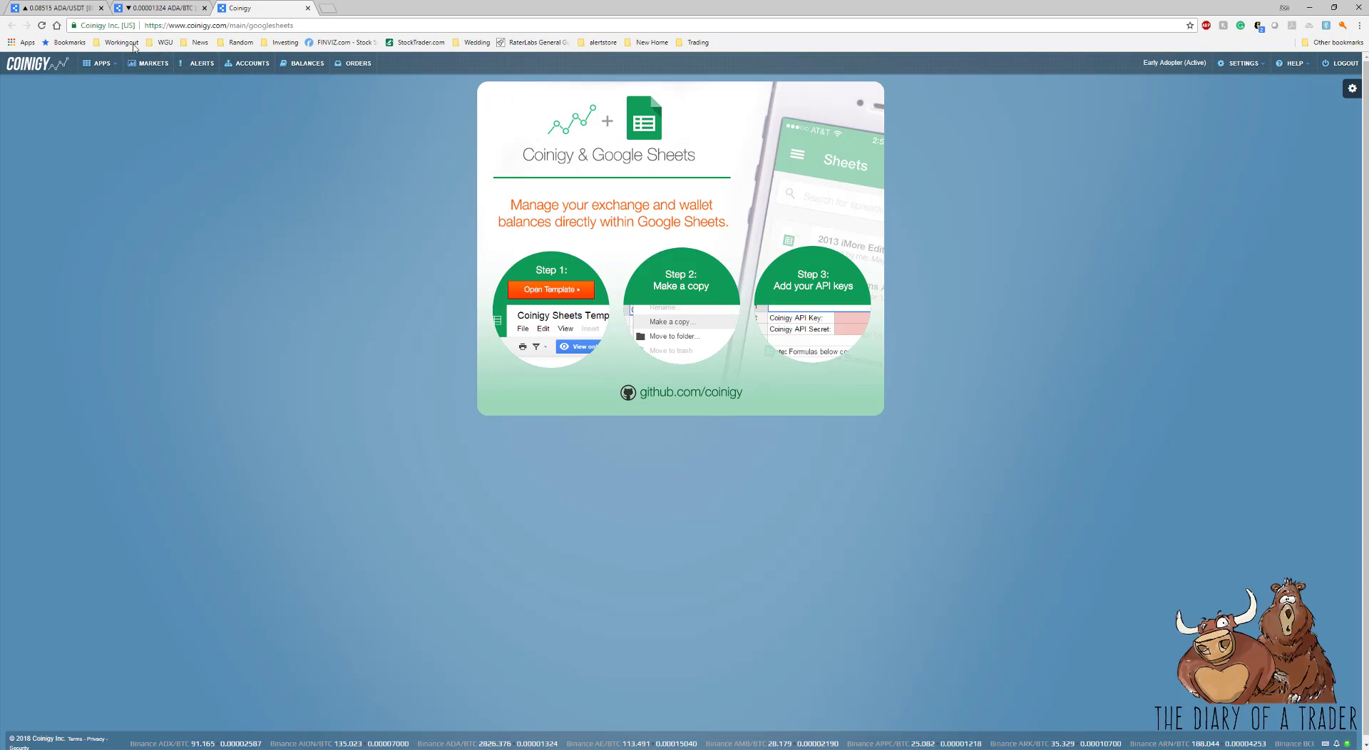
click(102, 63)
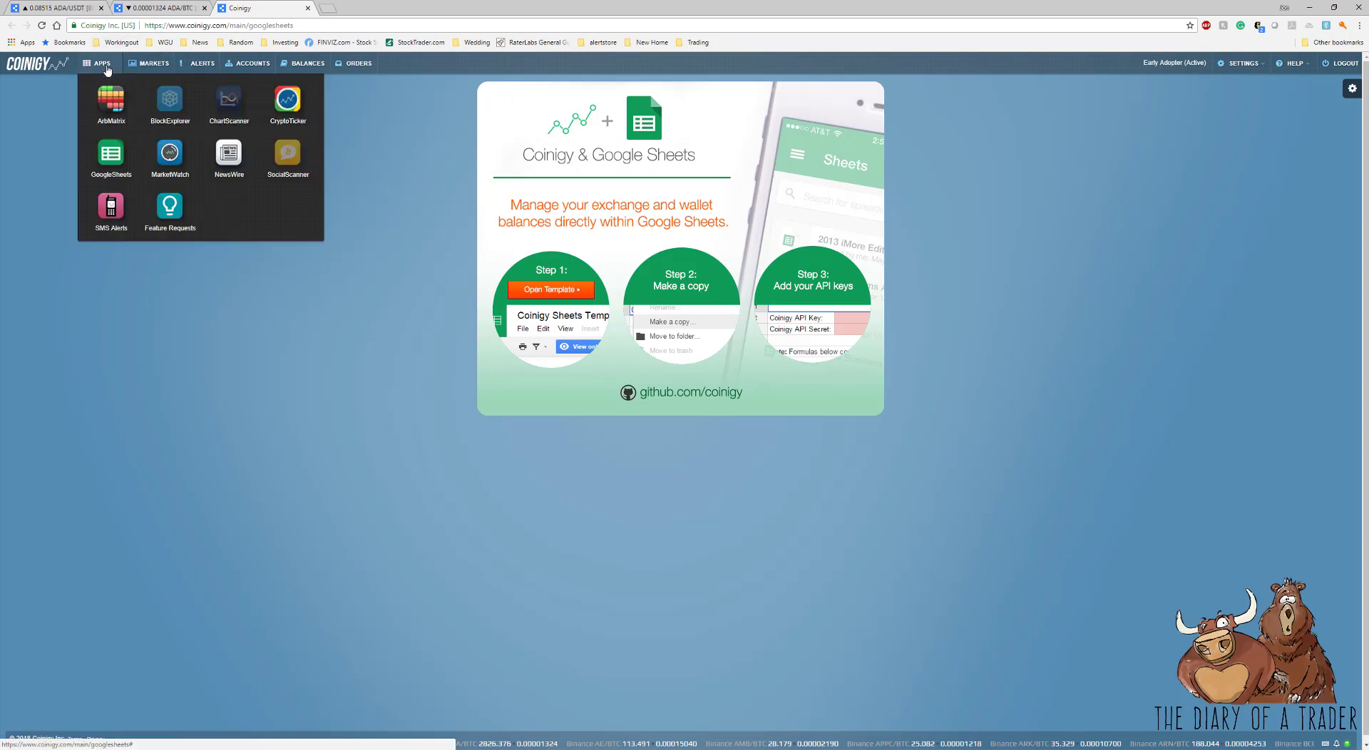
Close the Google Sheets tab, view the CryptoTicker page, then close it with Ctrl+W.
click(307, 8)
click(102, 64)
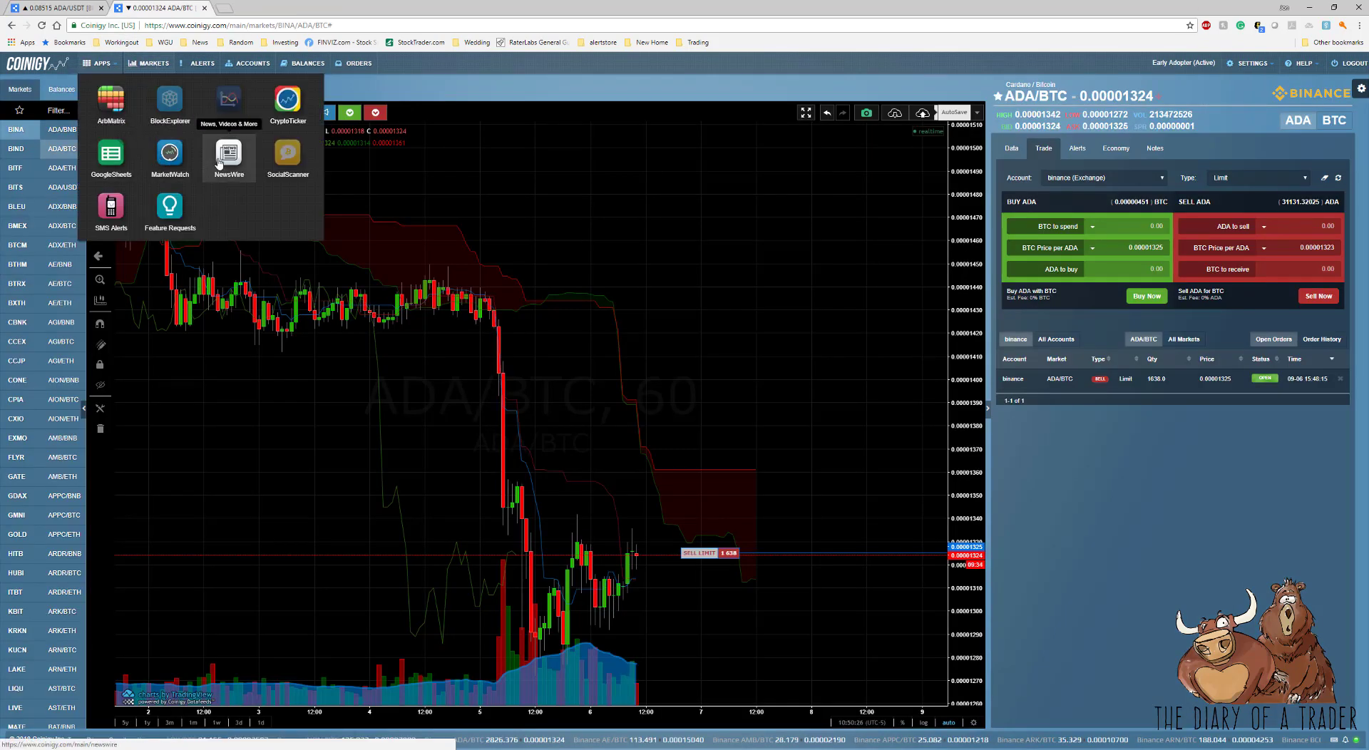
click(285, 103)
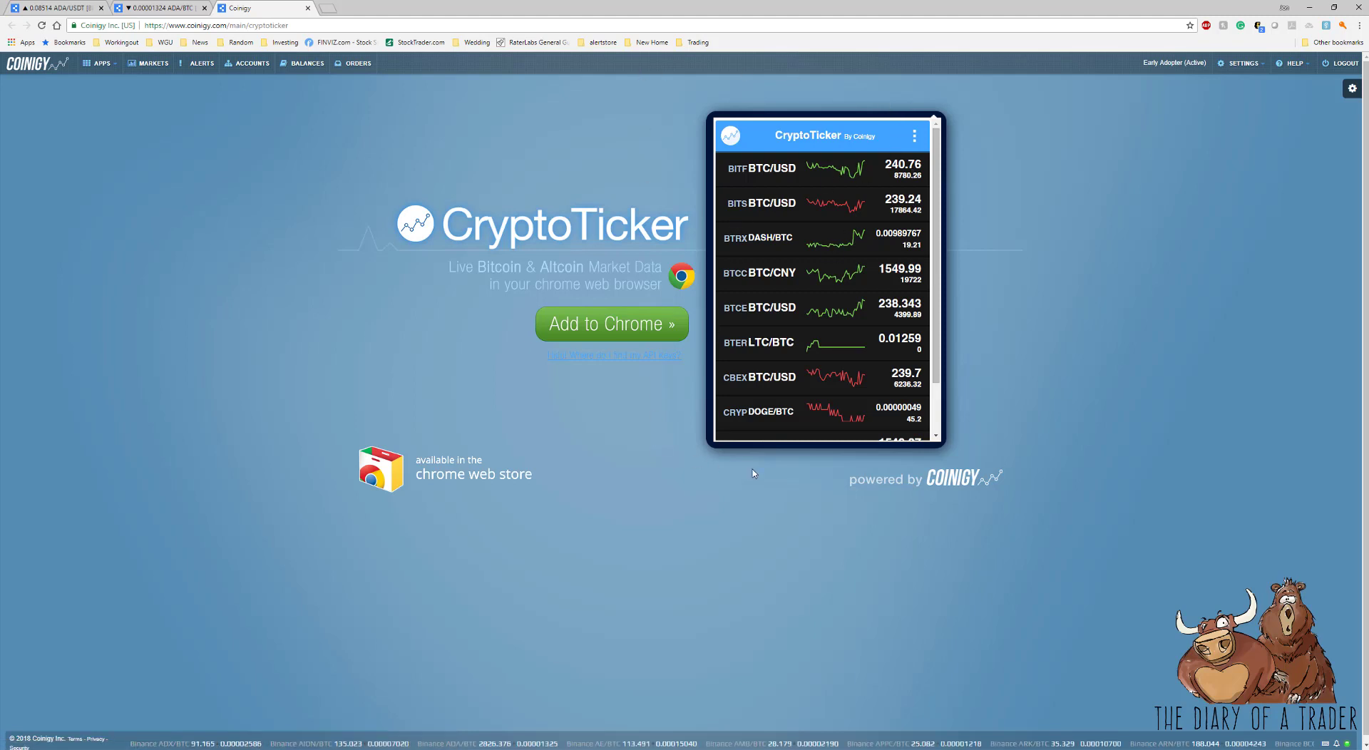
scroll(852, 253, down, 1)
scroll(770, 280, up, 1)
key(ctrl+w)
Open the SMS Alerts page showing $5.00 monthly SMS credit and 0 alerts used.
mouse_move(98, 63)
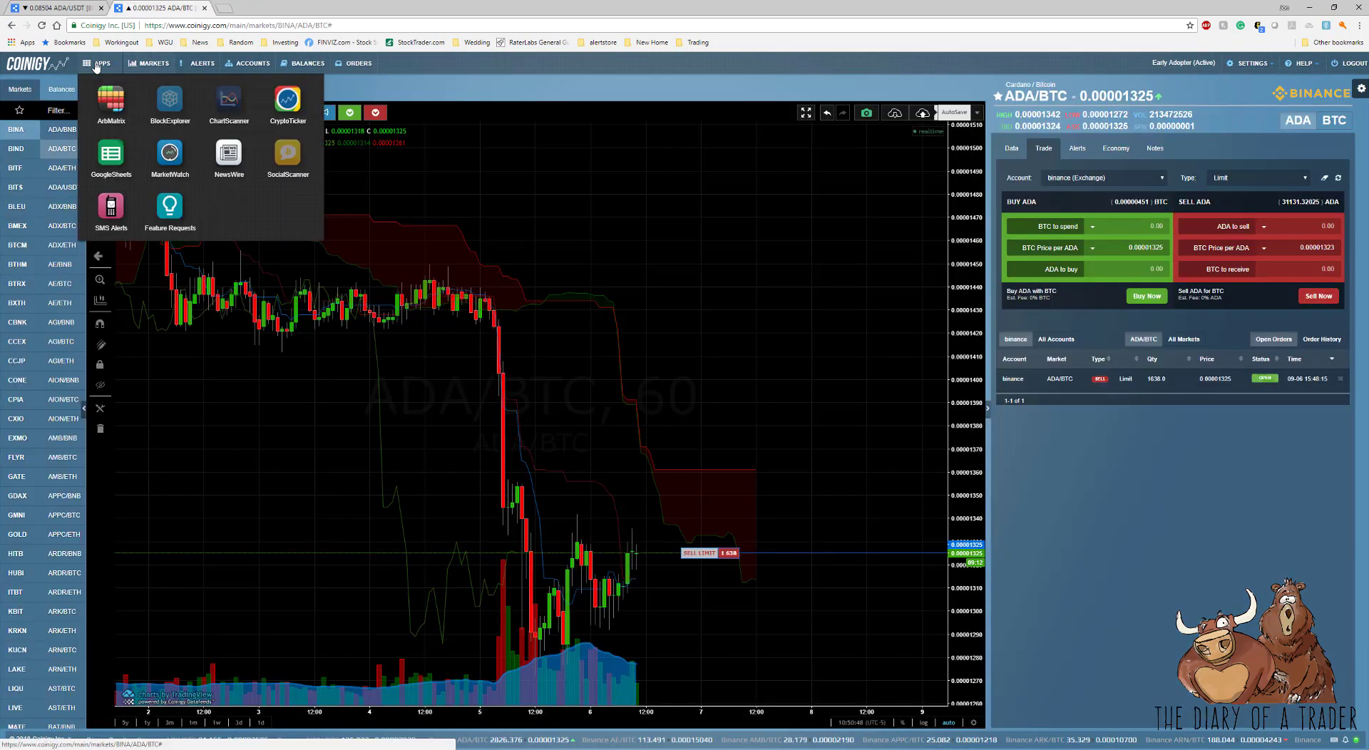
click(111, 209)
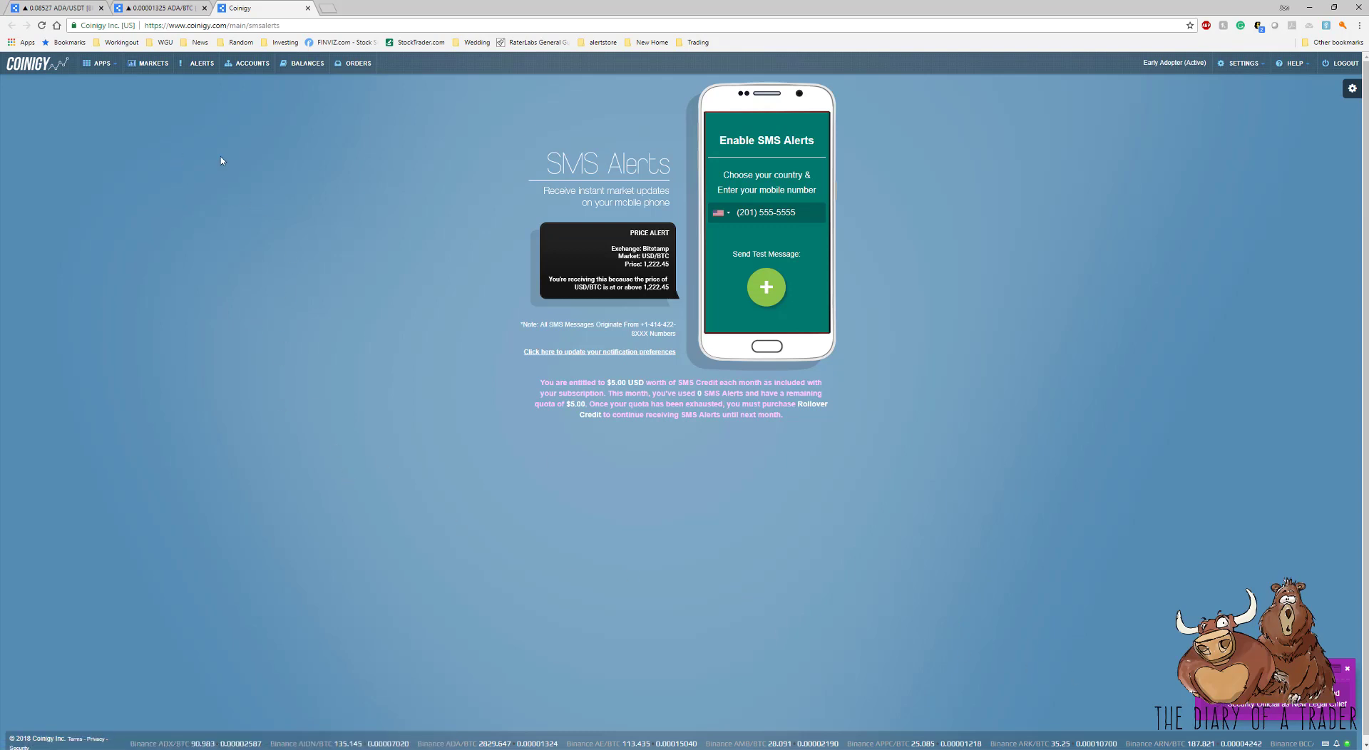
click(110, 69)
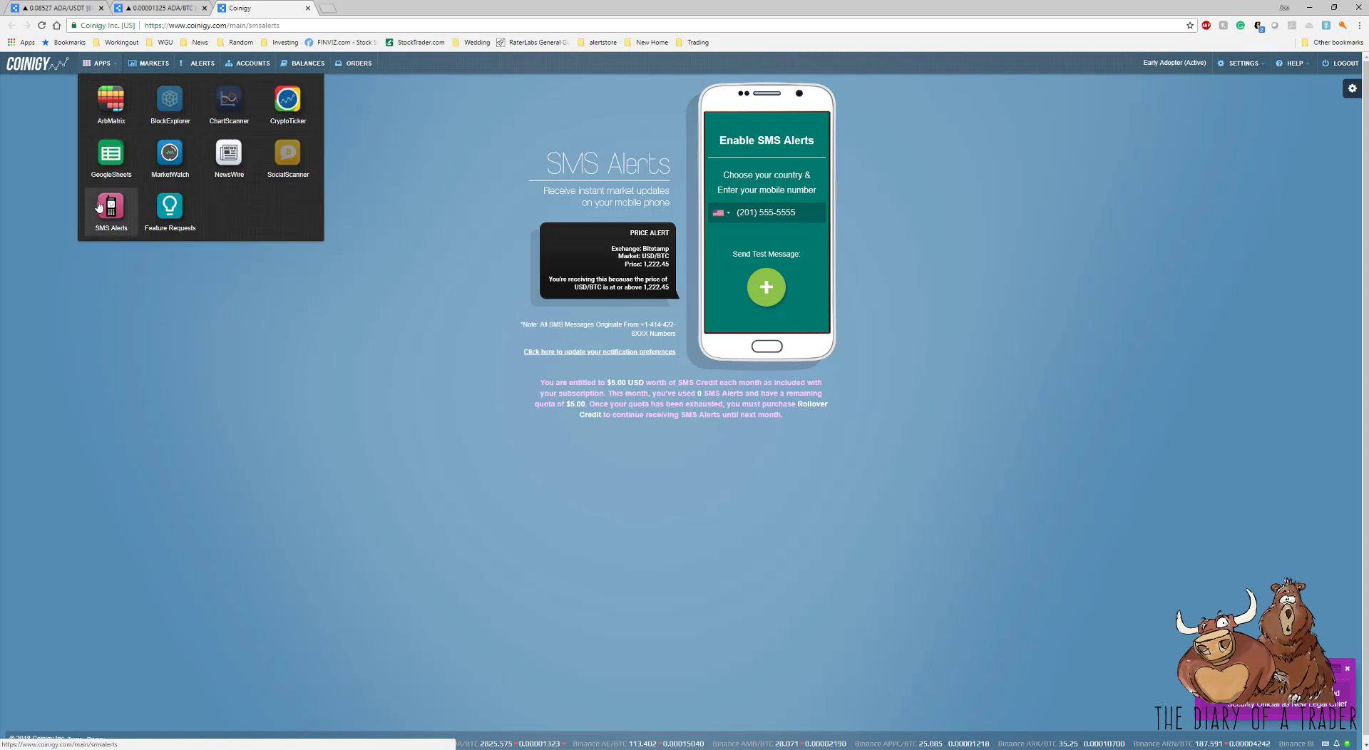
Open ArbMatrix and inspect BTC/USD spreads between GDAX, BITS, CBNK, LAKE and other exchanges.
click(110, 105)
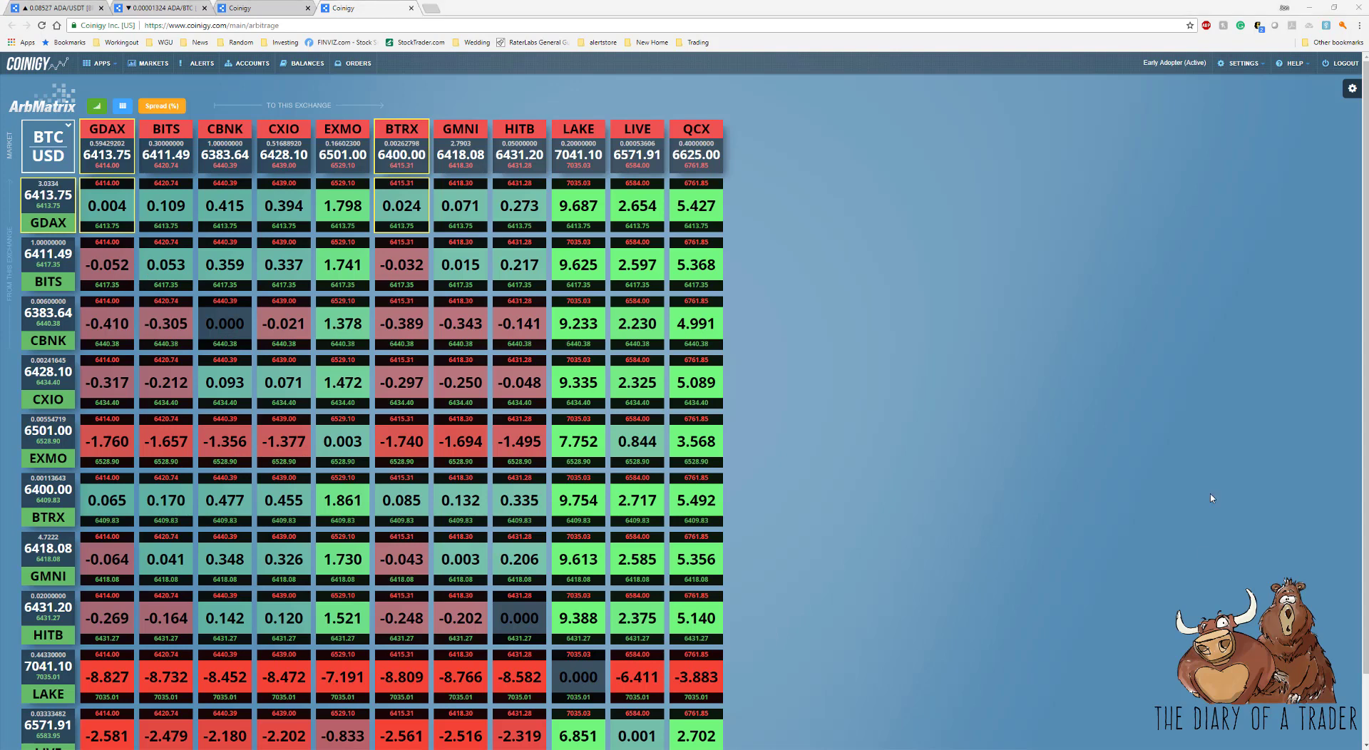
click(840, 221)
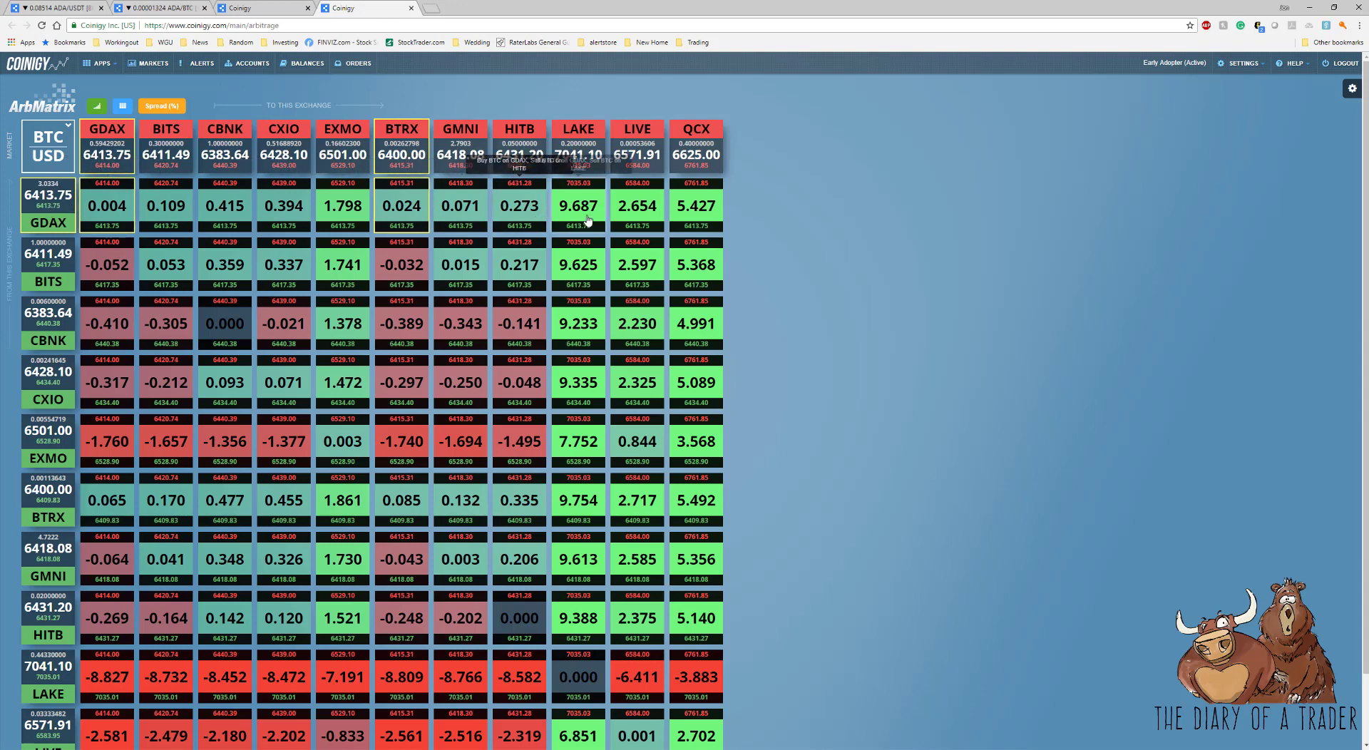
mouse_move(568, 229)
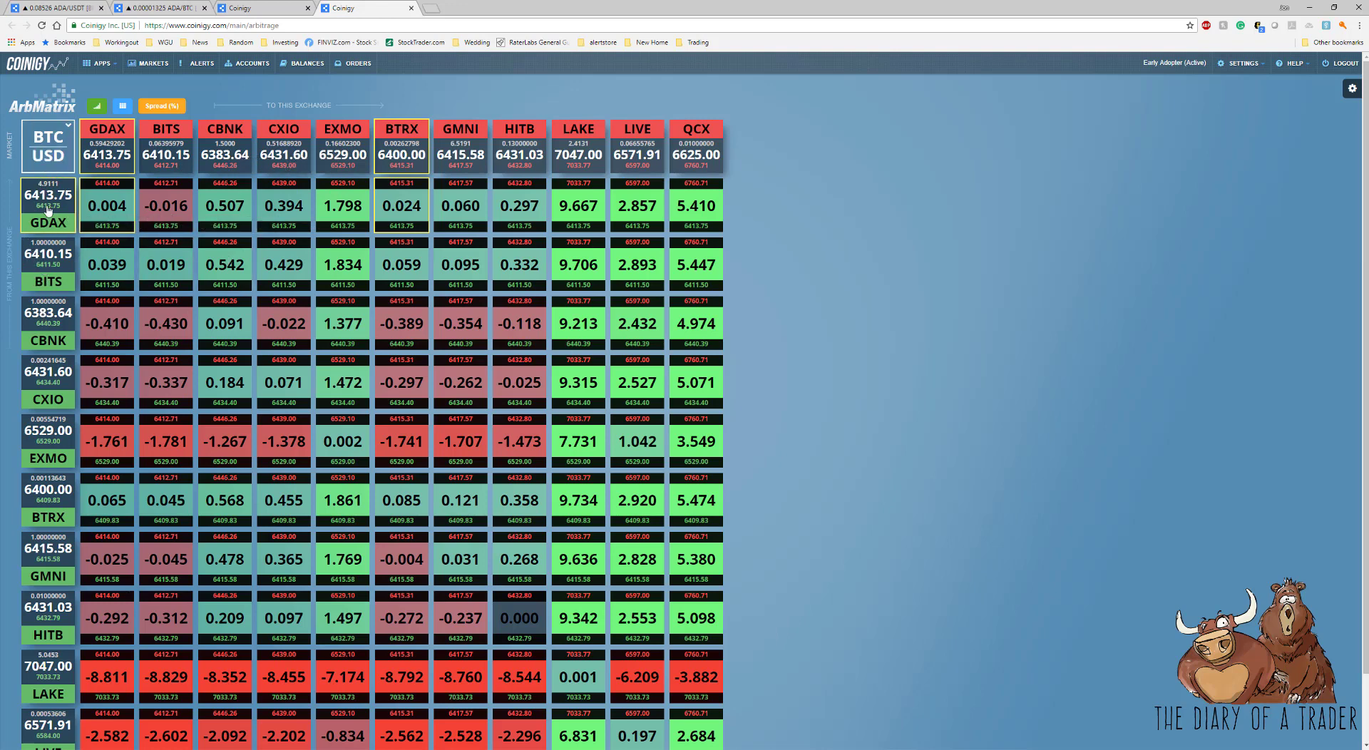
scroll(30, 491, down, 2)
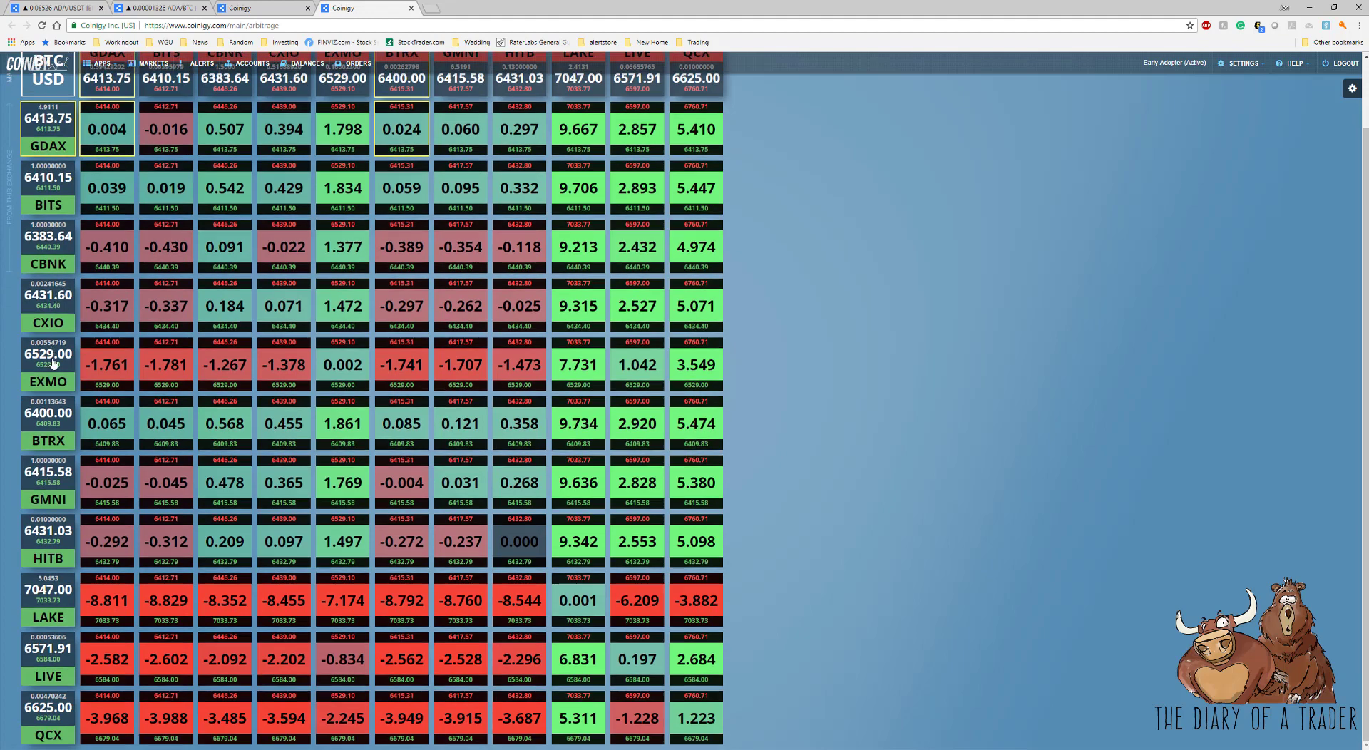
scroll(56, 490, up, 2)
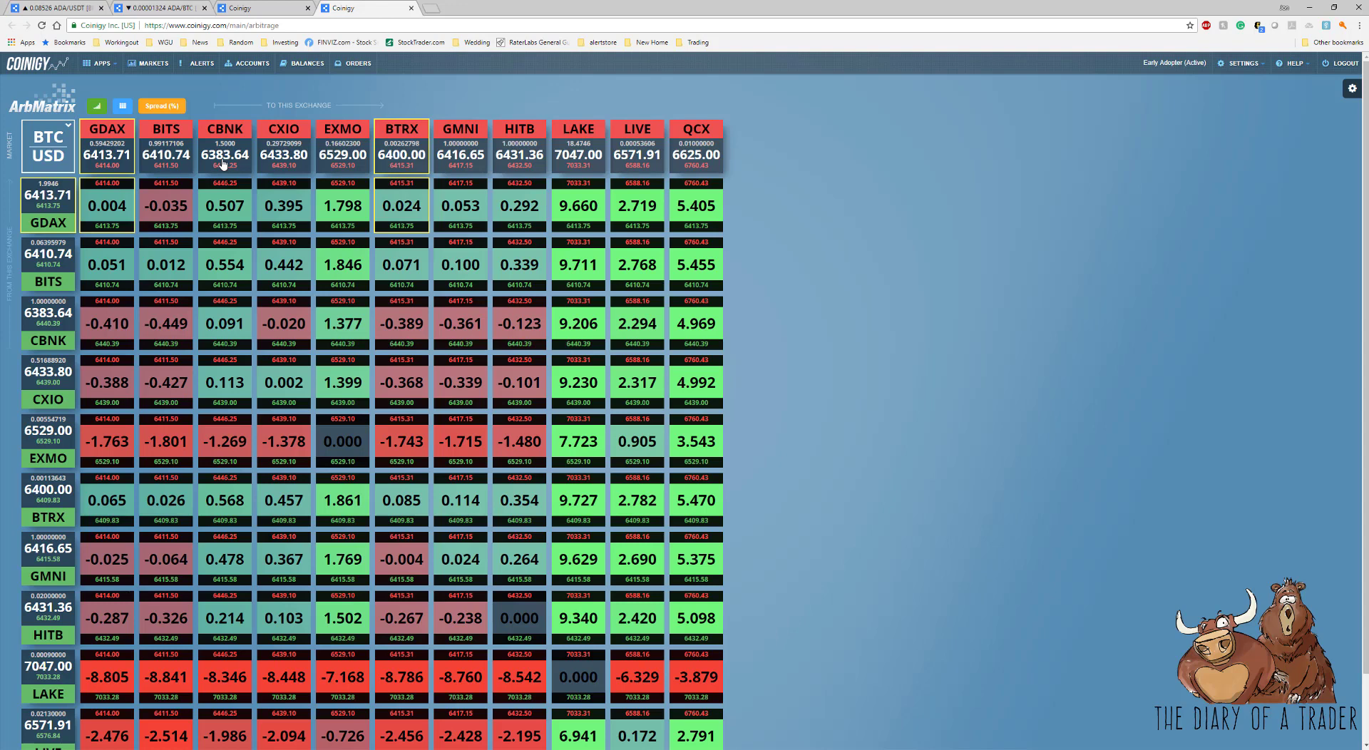
Change the ArbMatrix market pair to ADA/BTC to compare BINA, BTRX, CPIA, EXMO, HITB and HUBI.
click(60, 148)
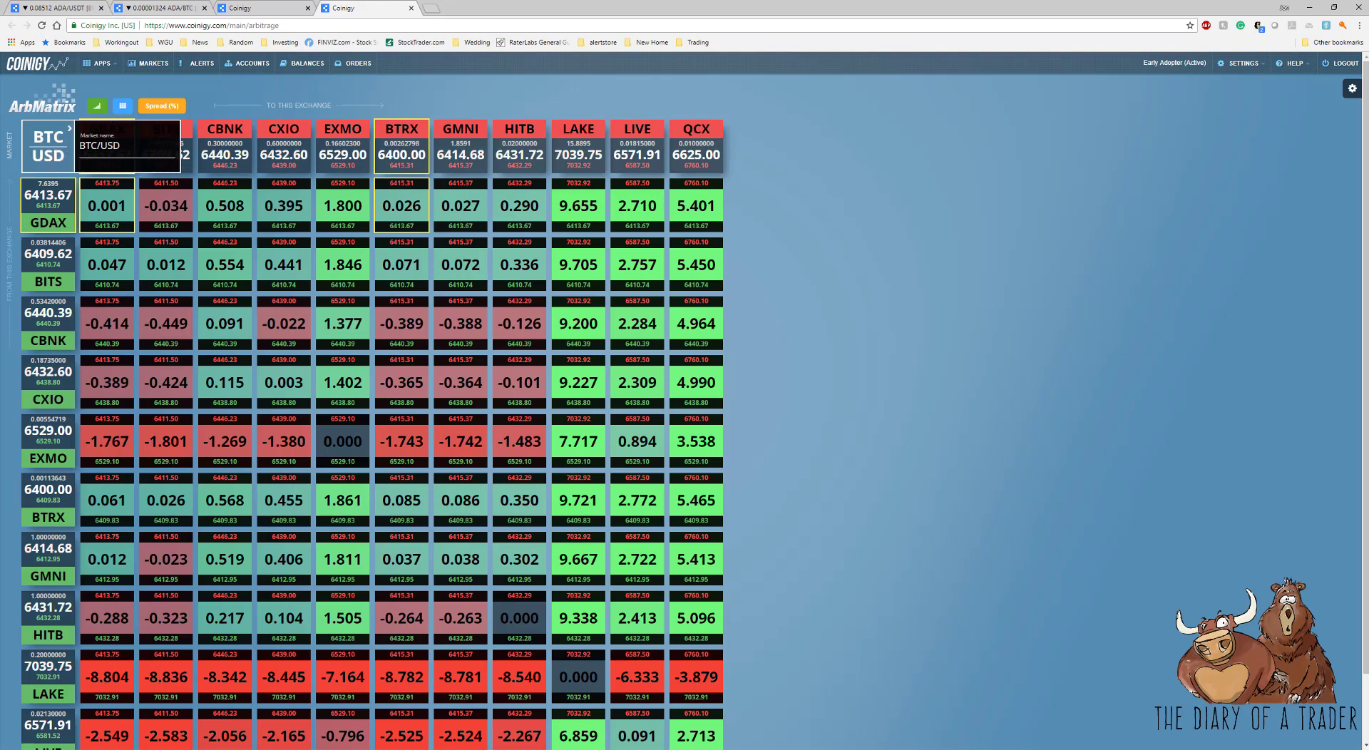
text(ADA)
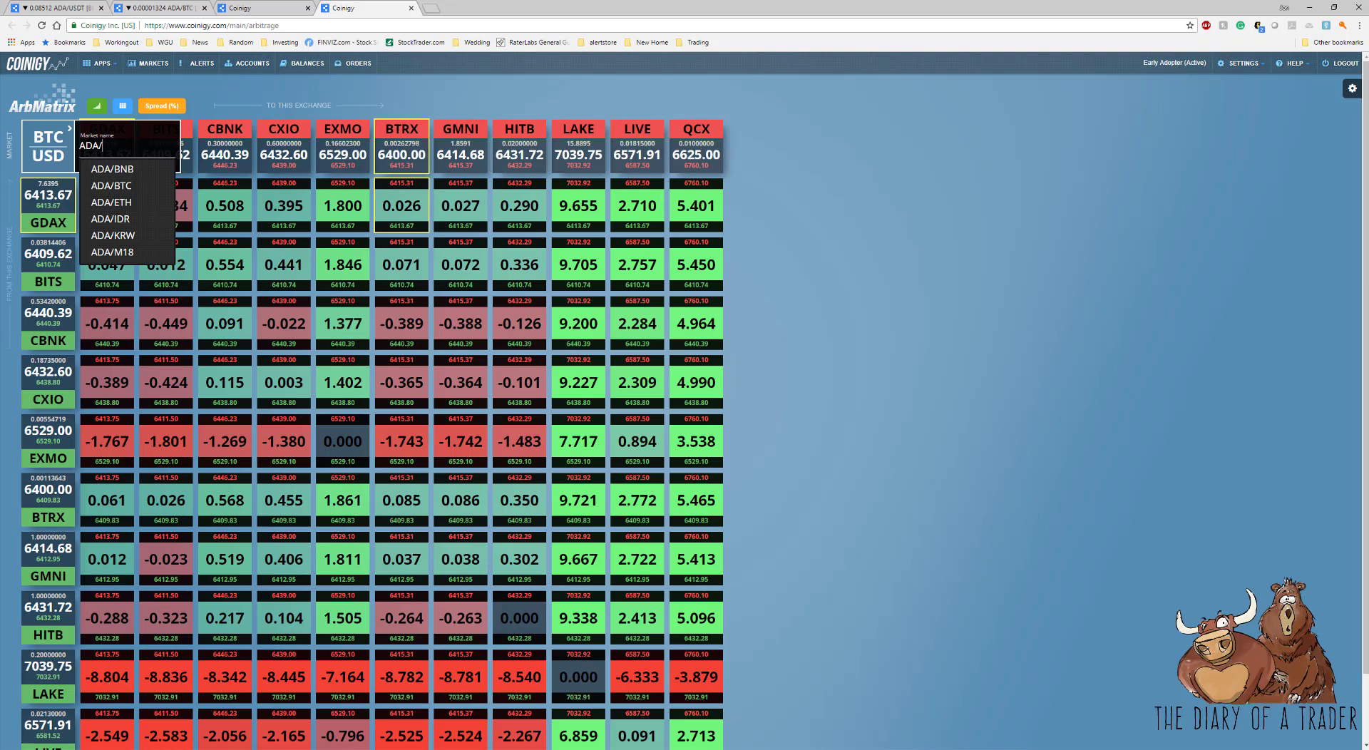
text(/)
click(103, 187)
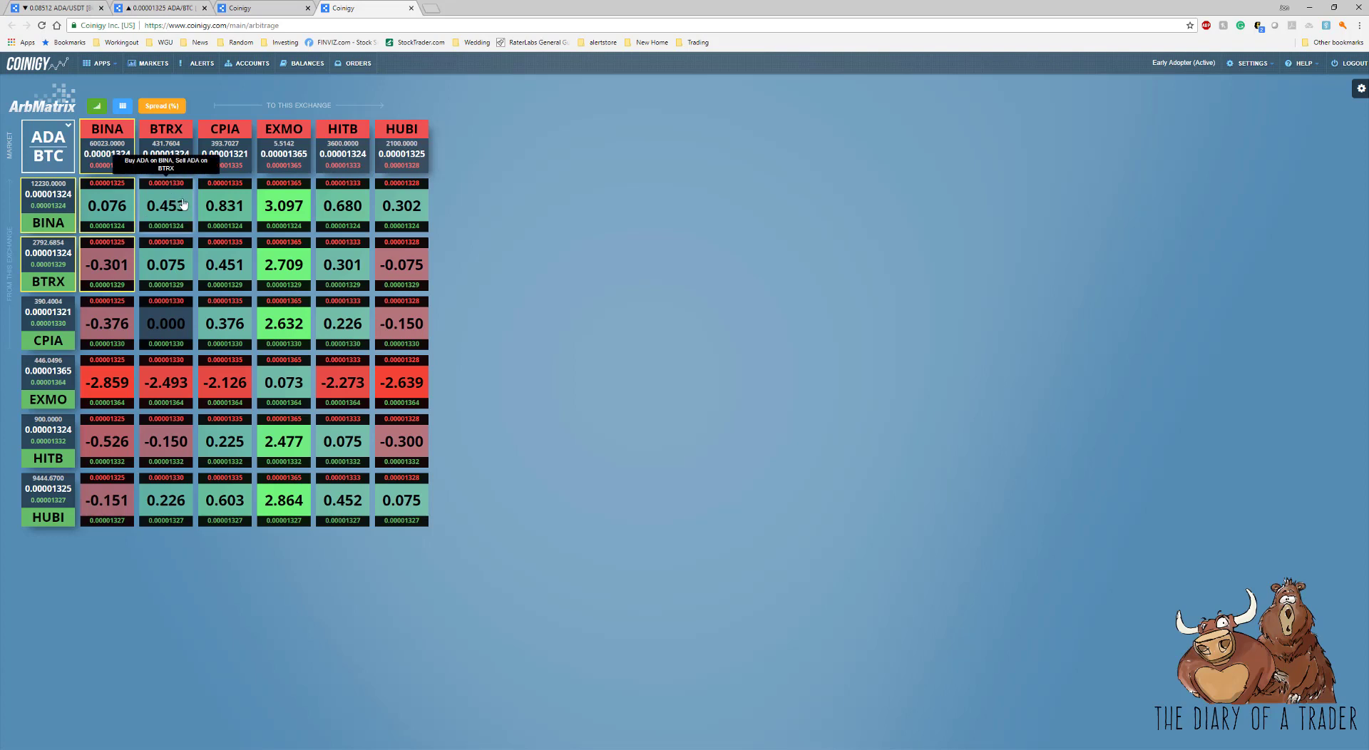
Replace the ArbMatrix market ADA/BTC with STEEM/BTC.
click(62, 150)
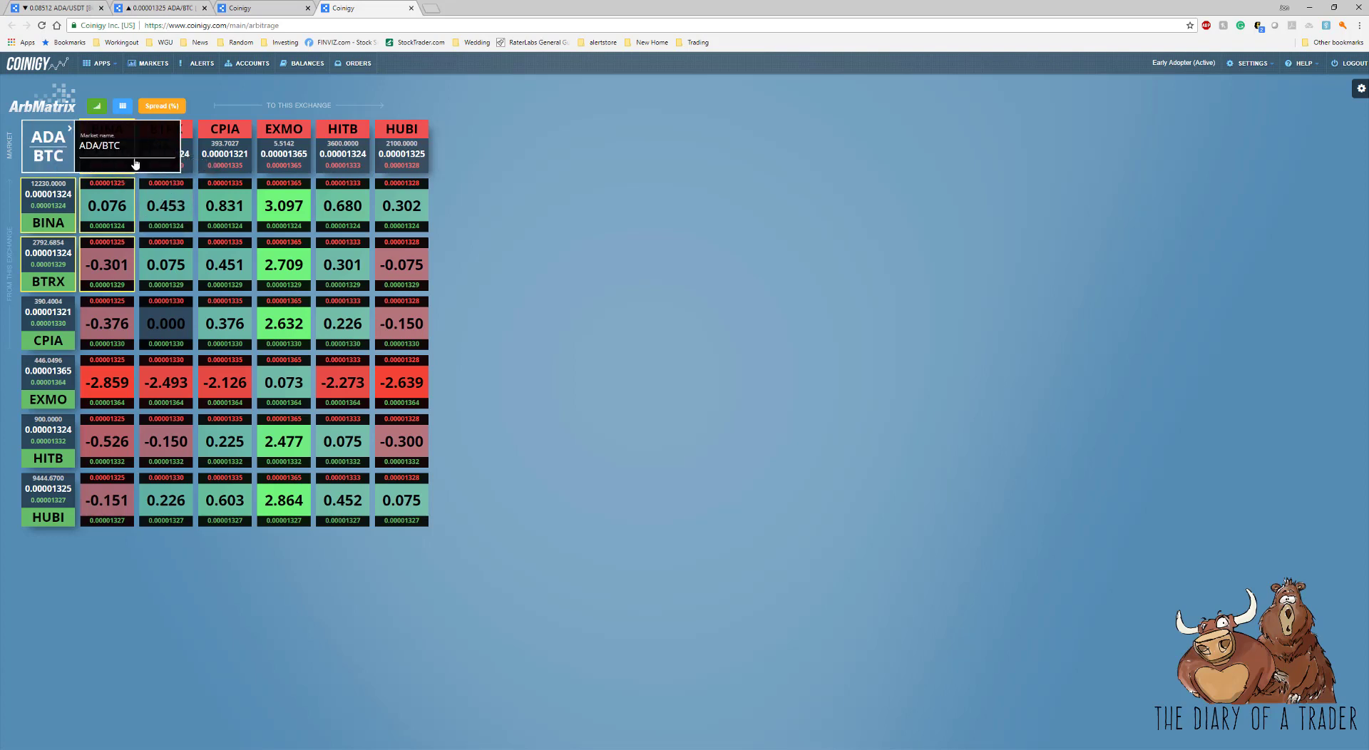
key(ctrl+a)
text(STEEM)
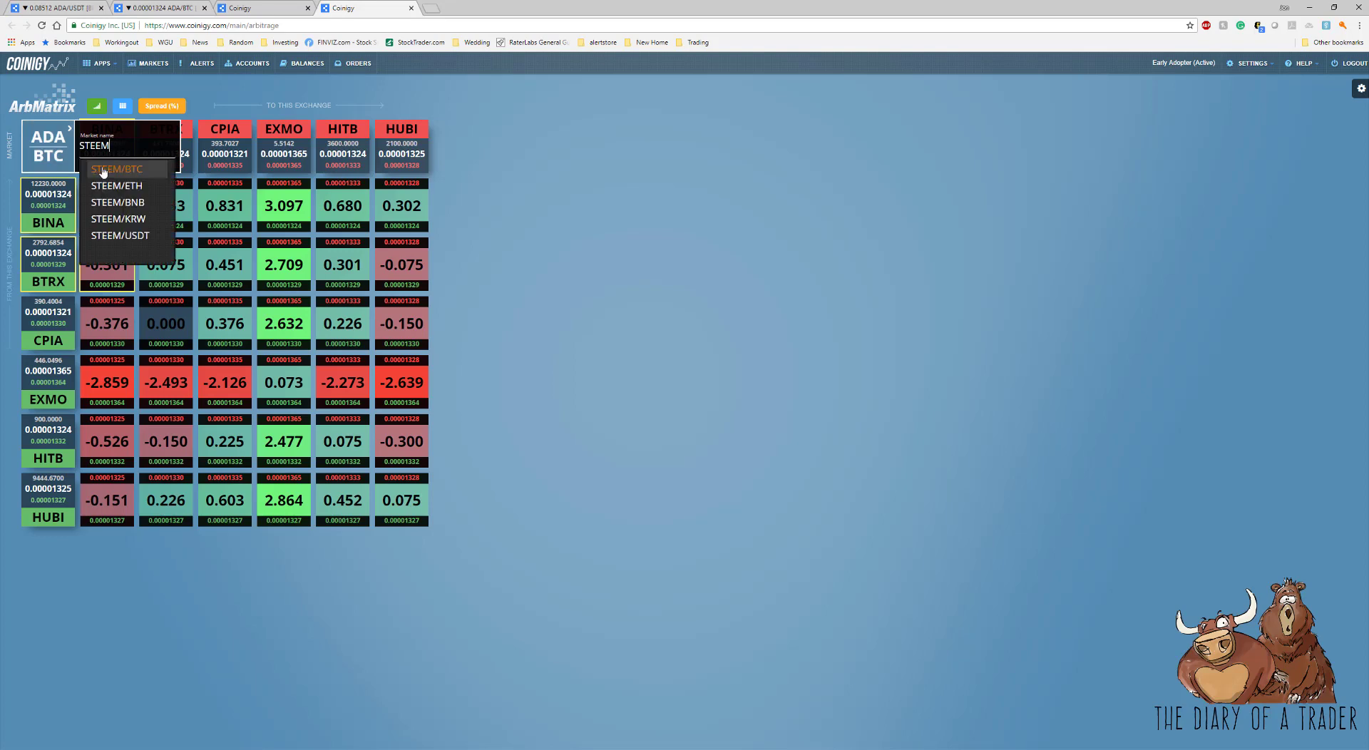
click(107, 169)
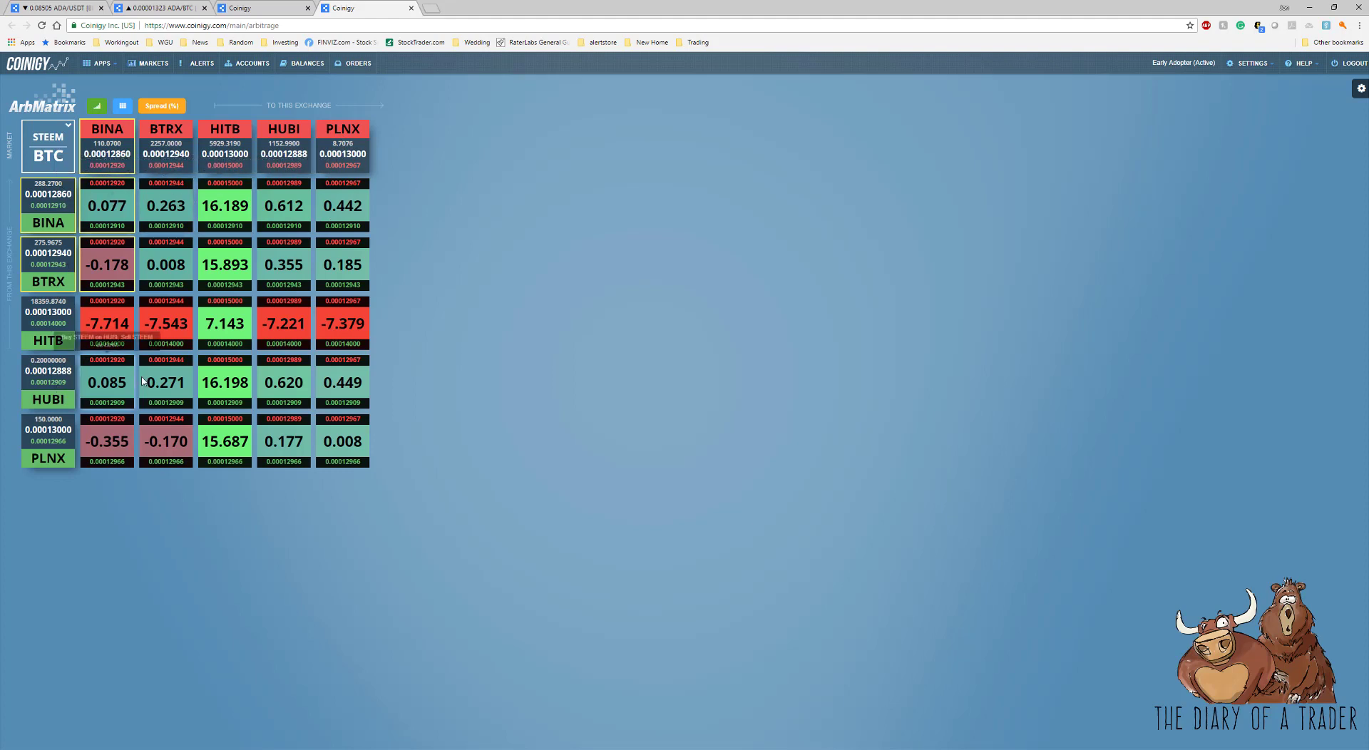
Switch the ArbMatrix market from STEEM/BTC to ETC/BTC and scroll over the twelve-exchange grid.
click(50, 159)
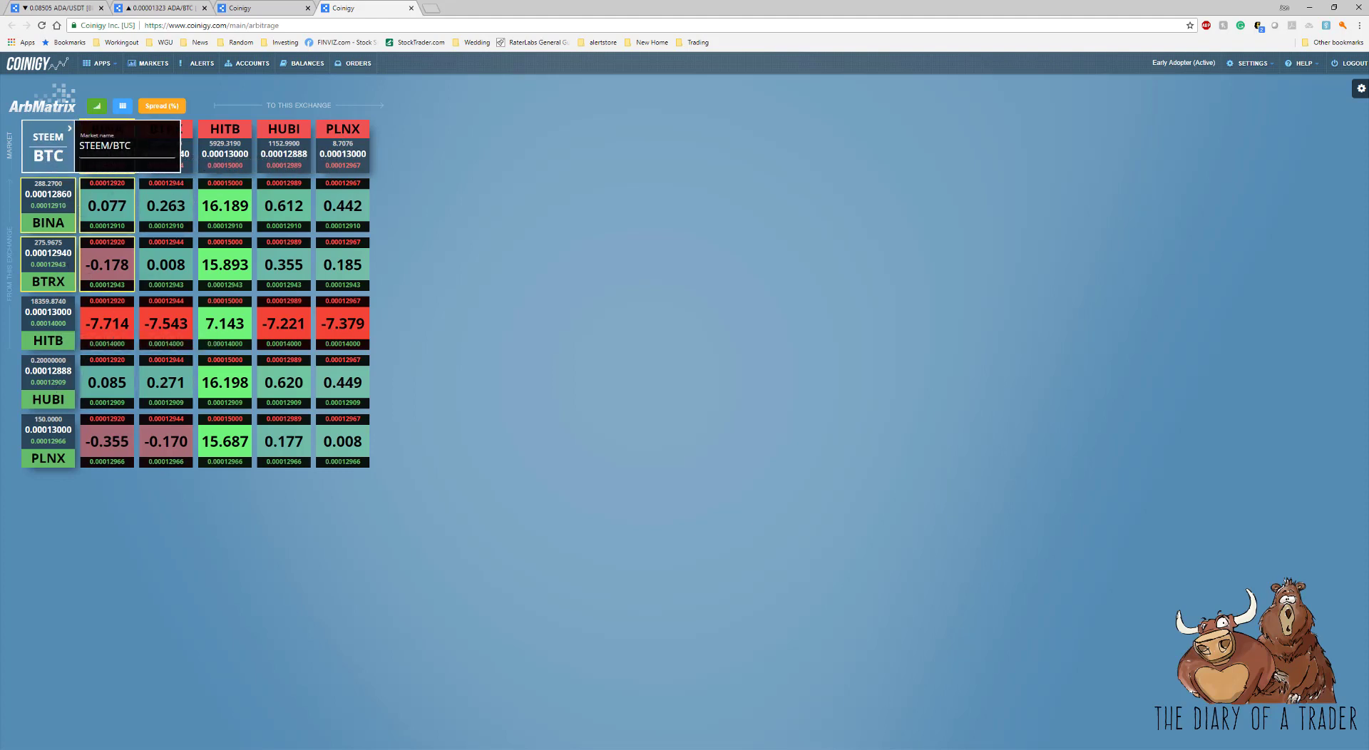
click(72, 149)
text(ETC)
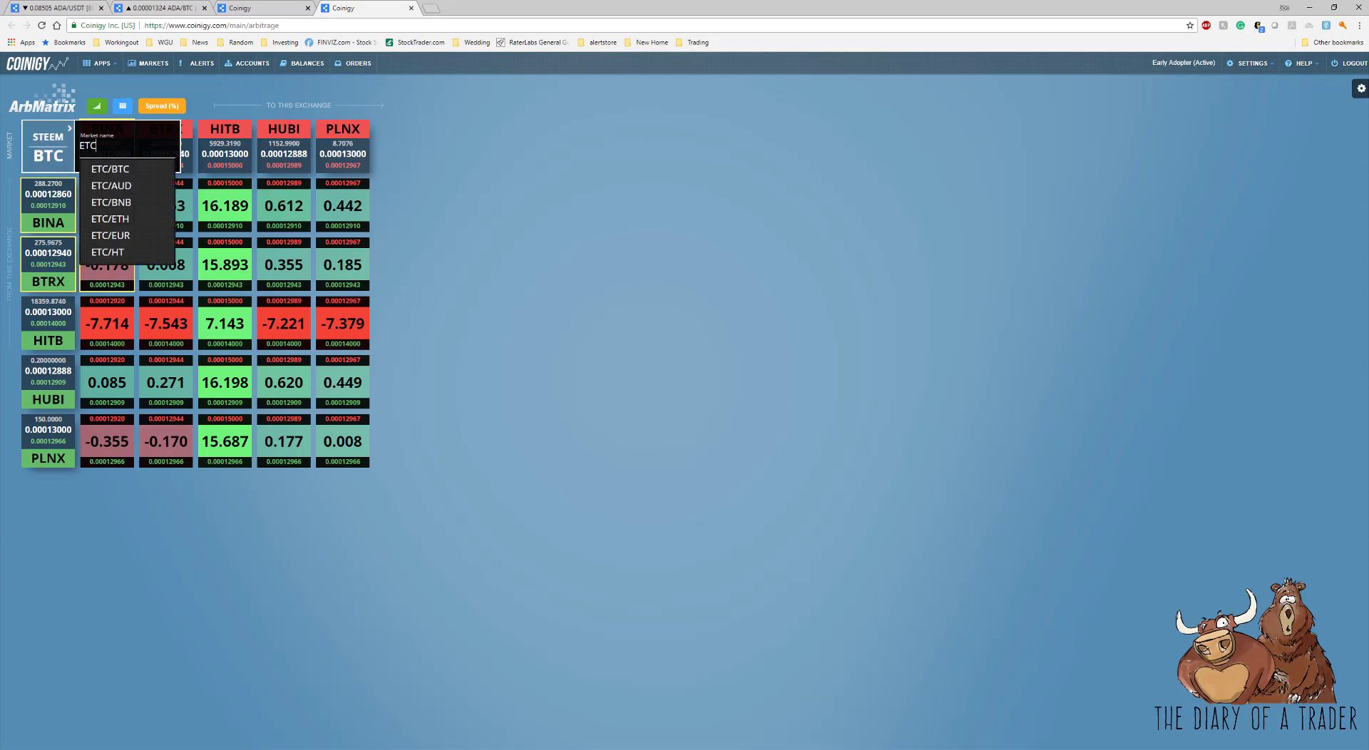
click(119, 171)
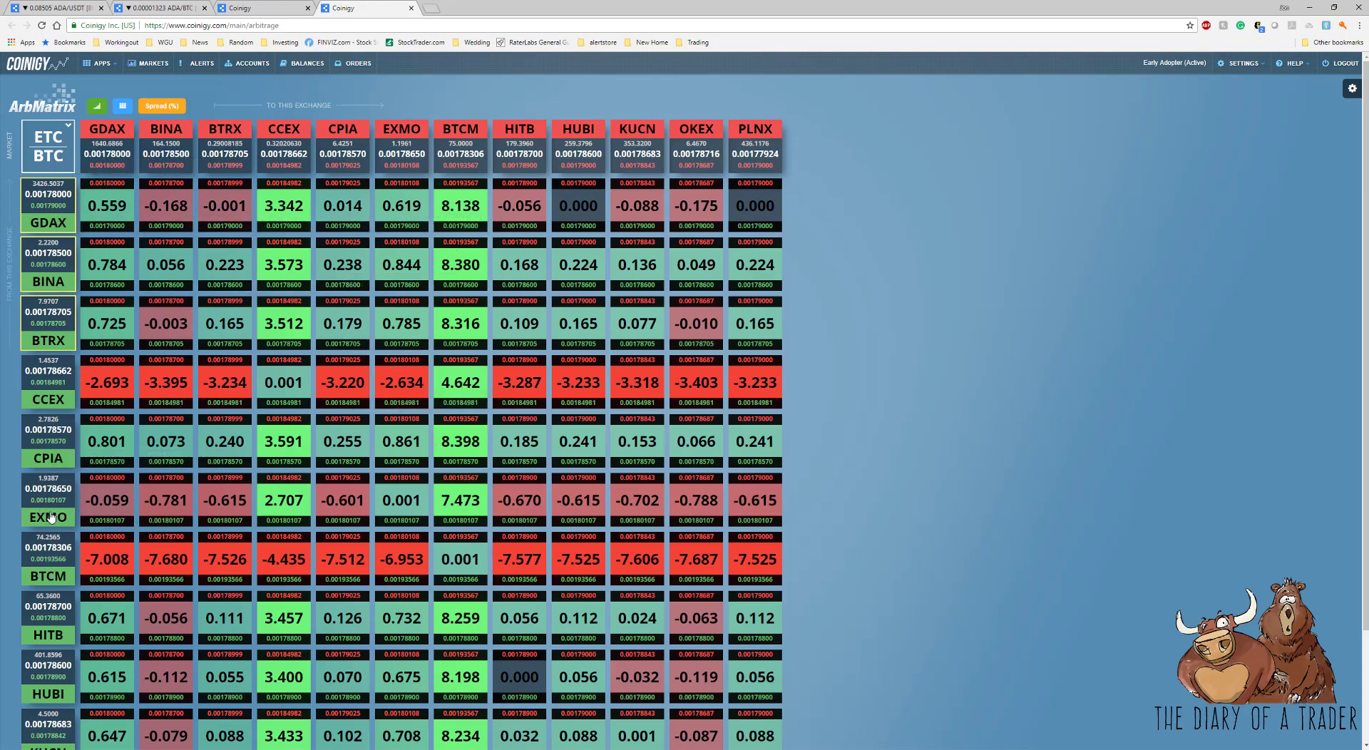
scroll(53, 510, down, 2)
scroll(58, 490, up, 2)
Toggle the comparison type to Inverse Spread (%) and then back to Spread (%).
click(164, 108)
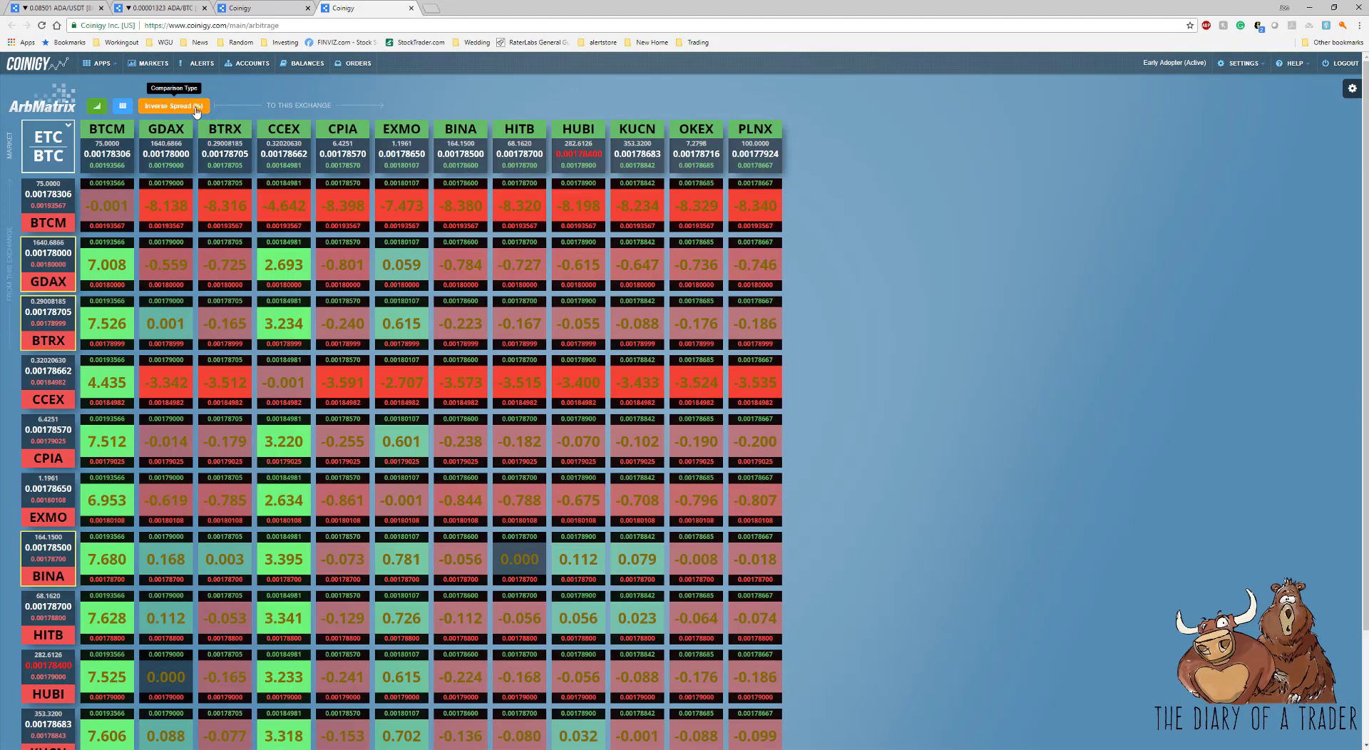
click(189, 109)
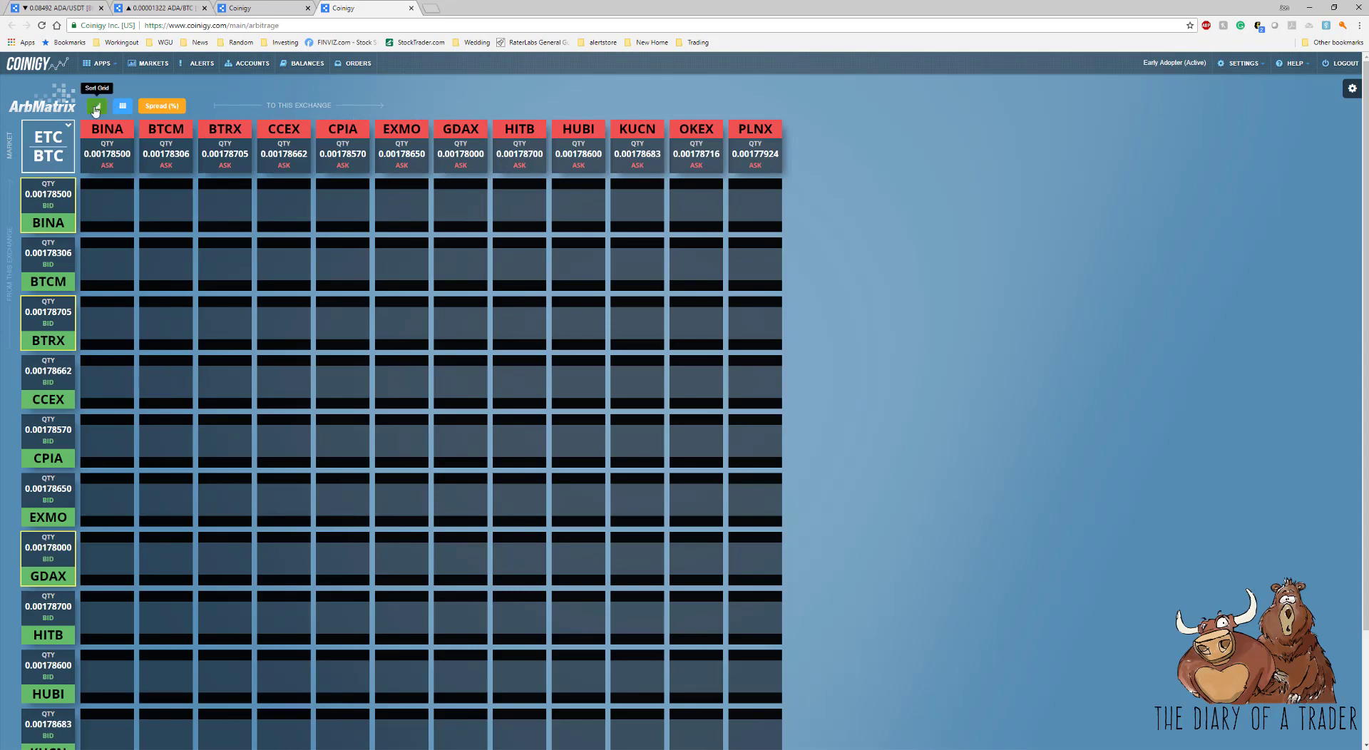
Sort the ETC/BTC grid twice into a new exchange order and rescale the matrix.
click(106, 107)
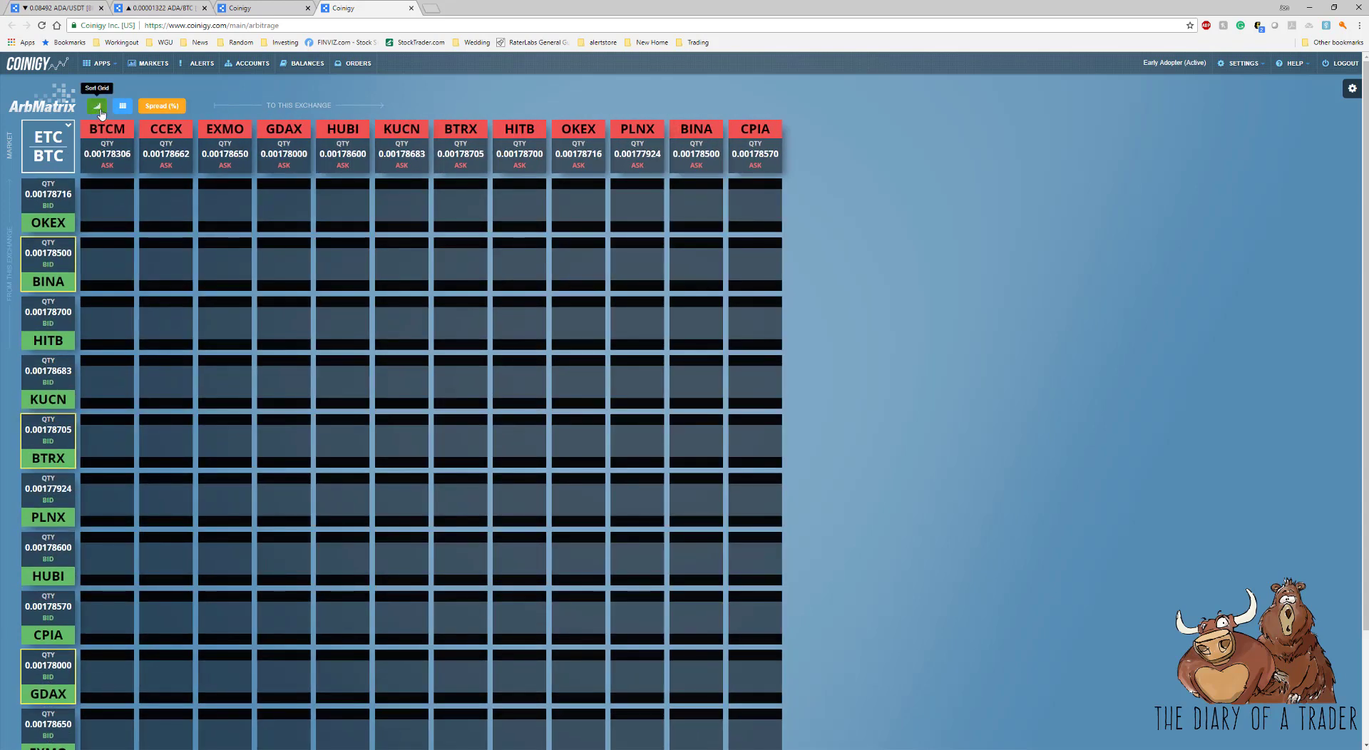
click(97, 107)
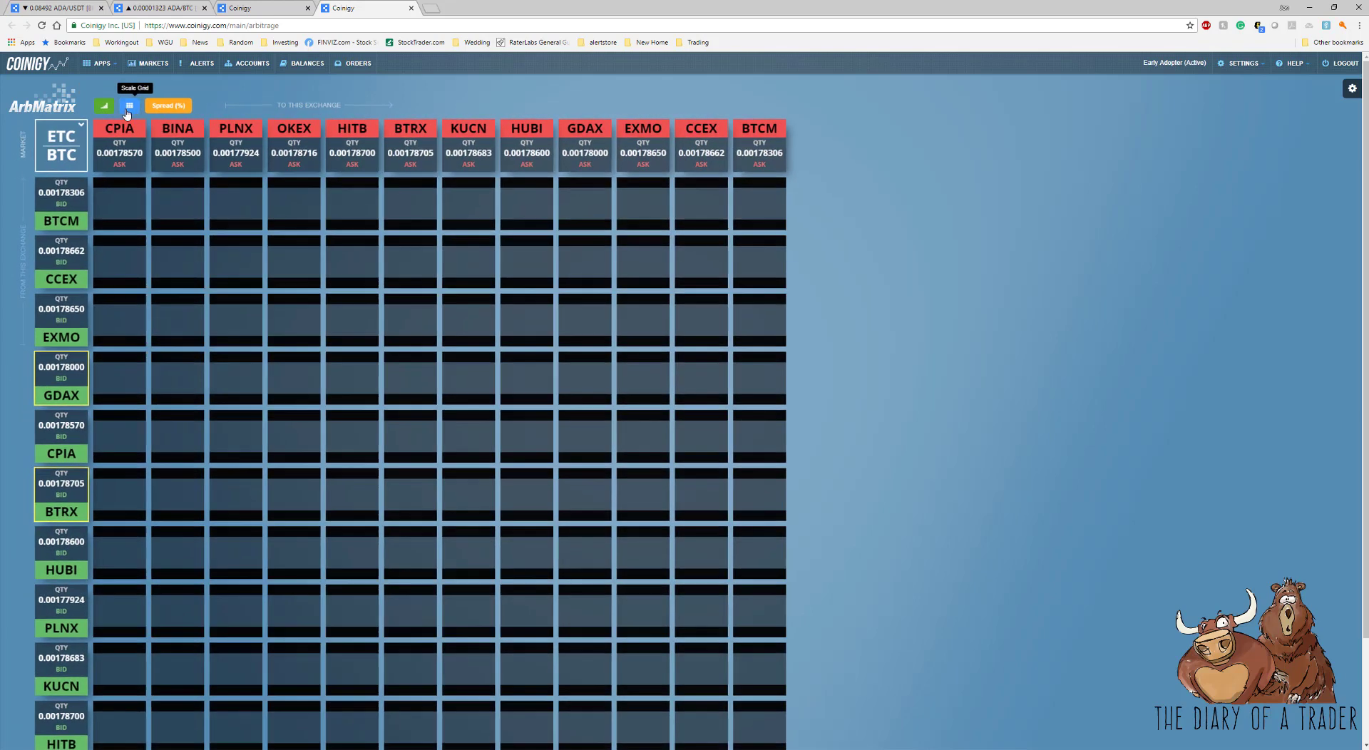
mouse_move(127, 114)
mouse_down()
mouse_move(321, 98)
mouse_move(124, 108)
mouse_up()
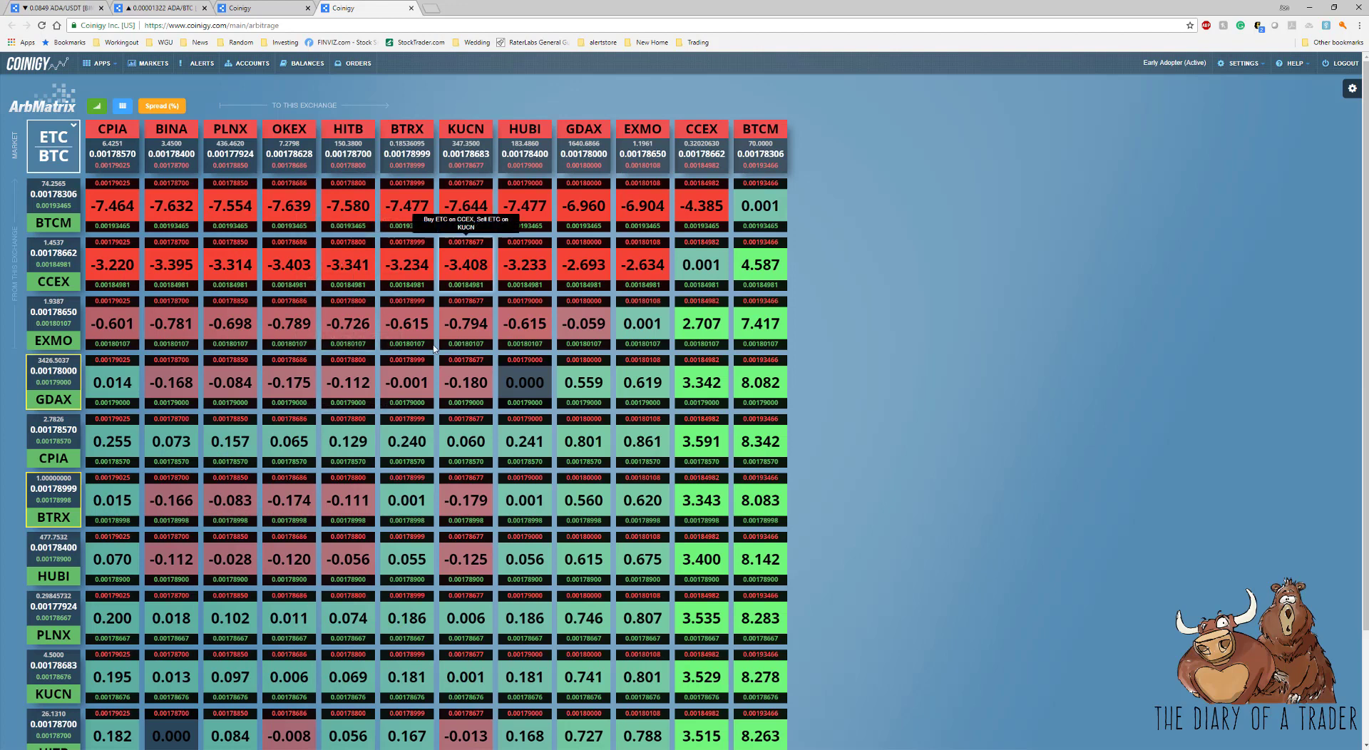
Return to the Markets page's Binance ADA/BTC chart and pan it to leave space after the latest candles.
click(87, 67)
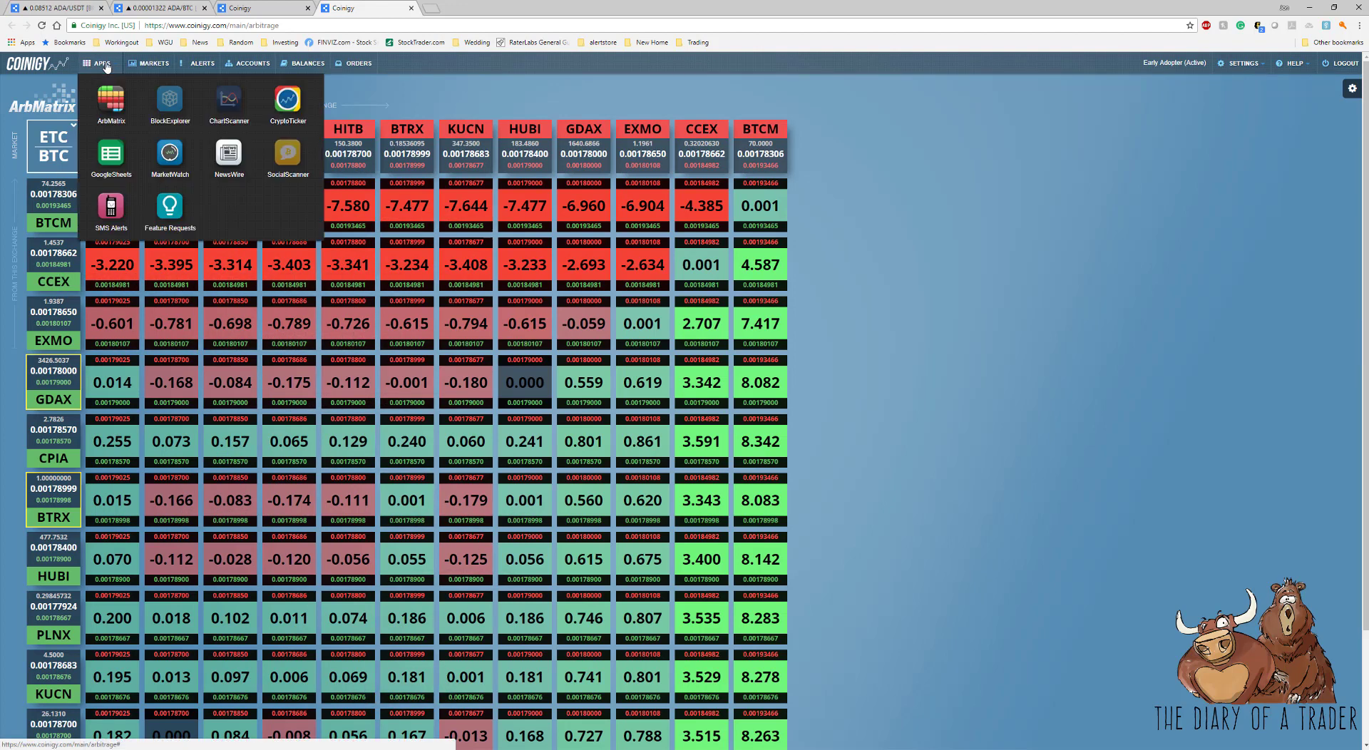
click(158, 65)
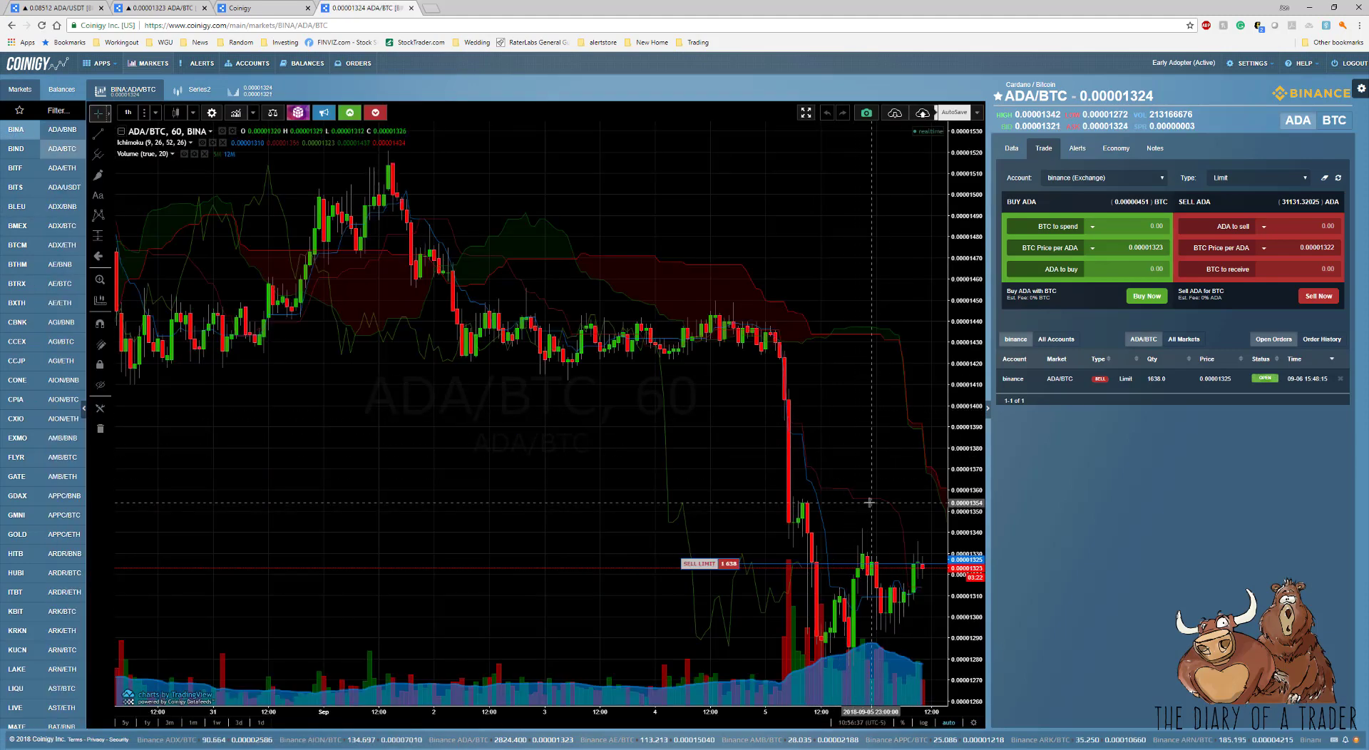
drag(868, 502, 507, 474)
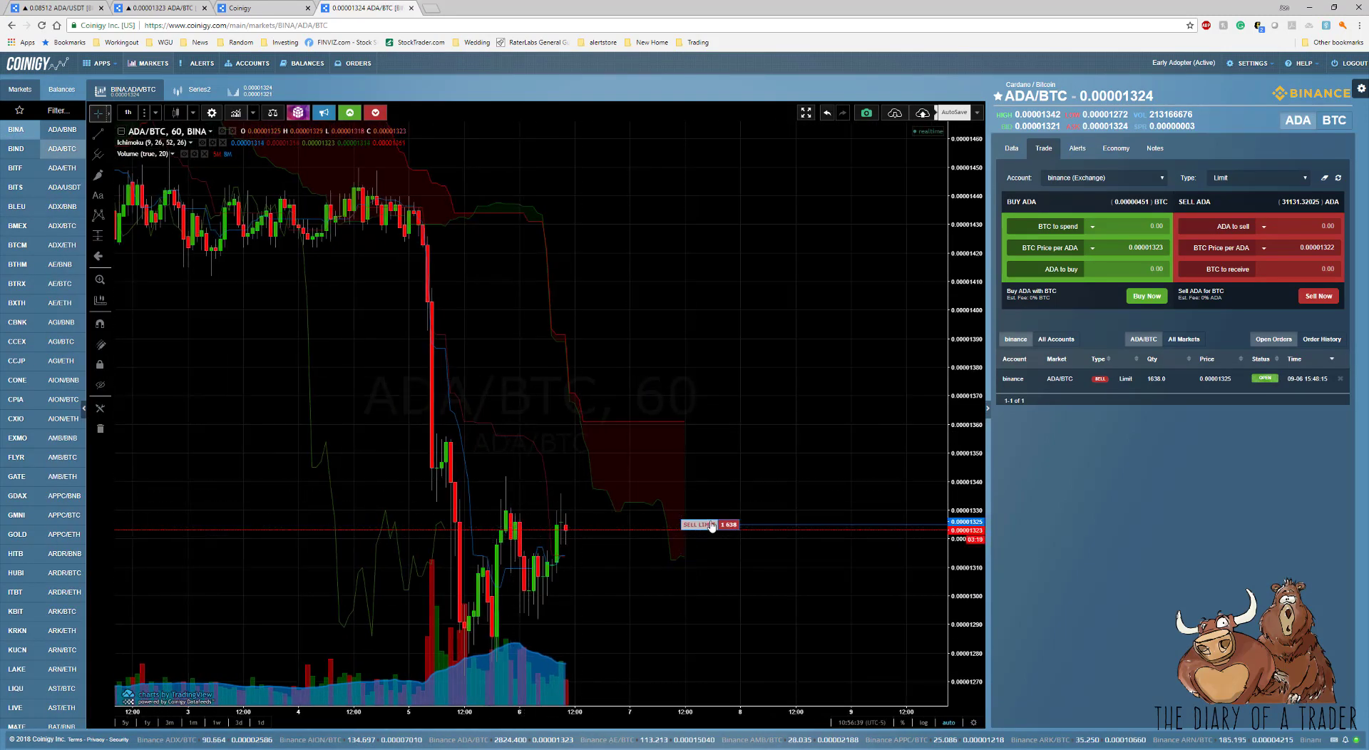
drag(589, 490, 639, 492)
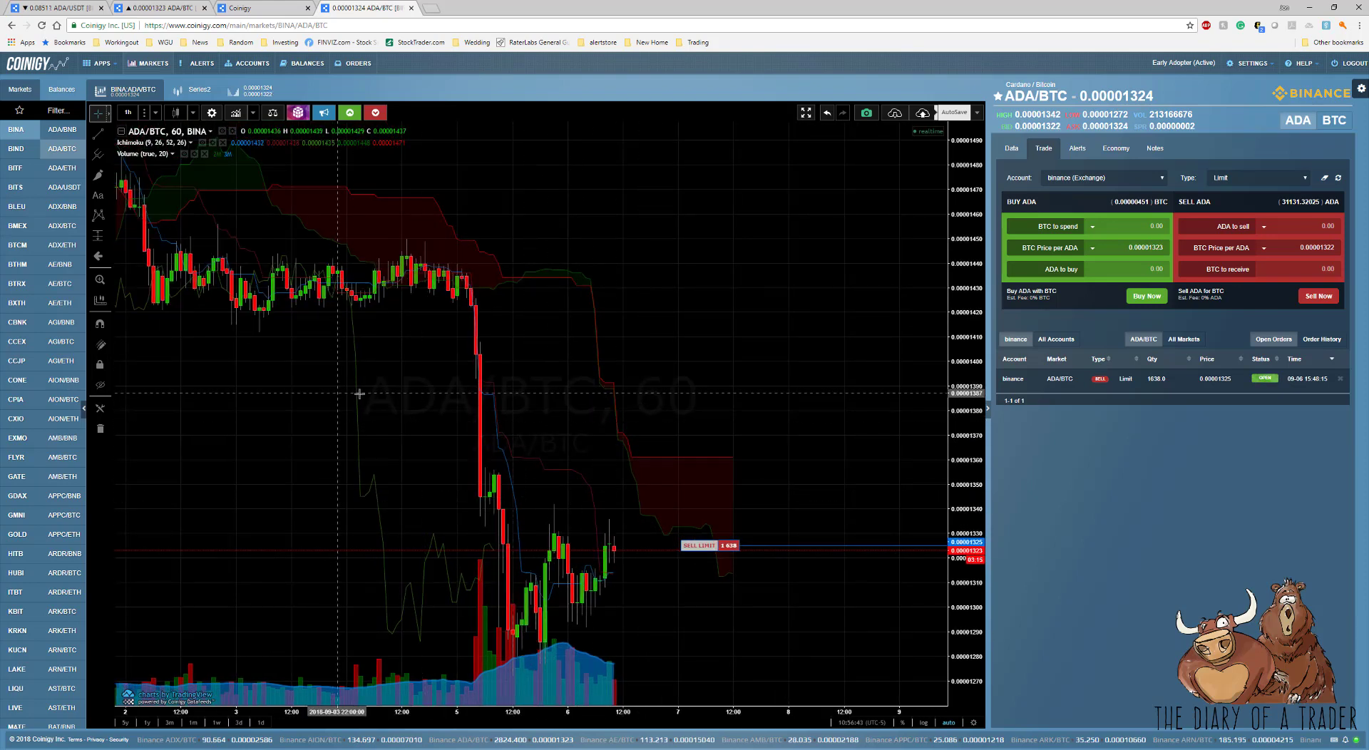
drag(359, 394, 379, 397)
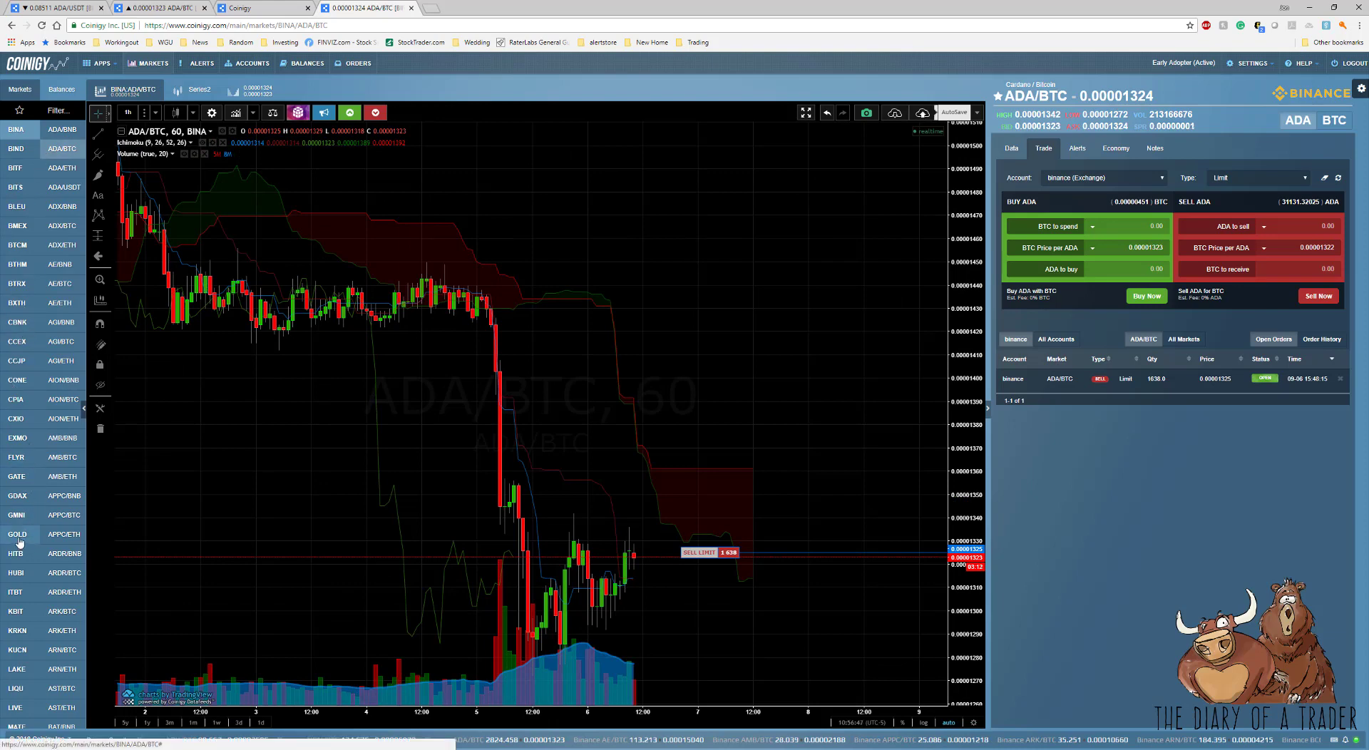
scroll(25, 499, down, 3)
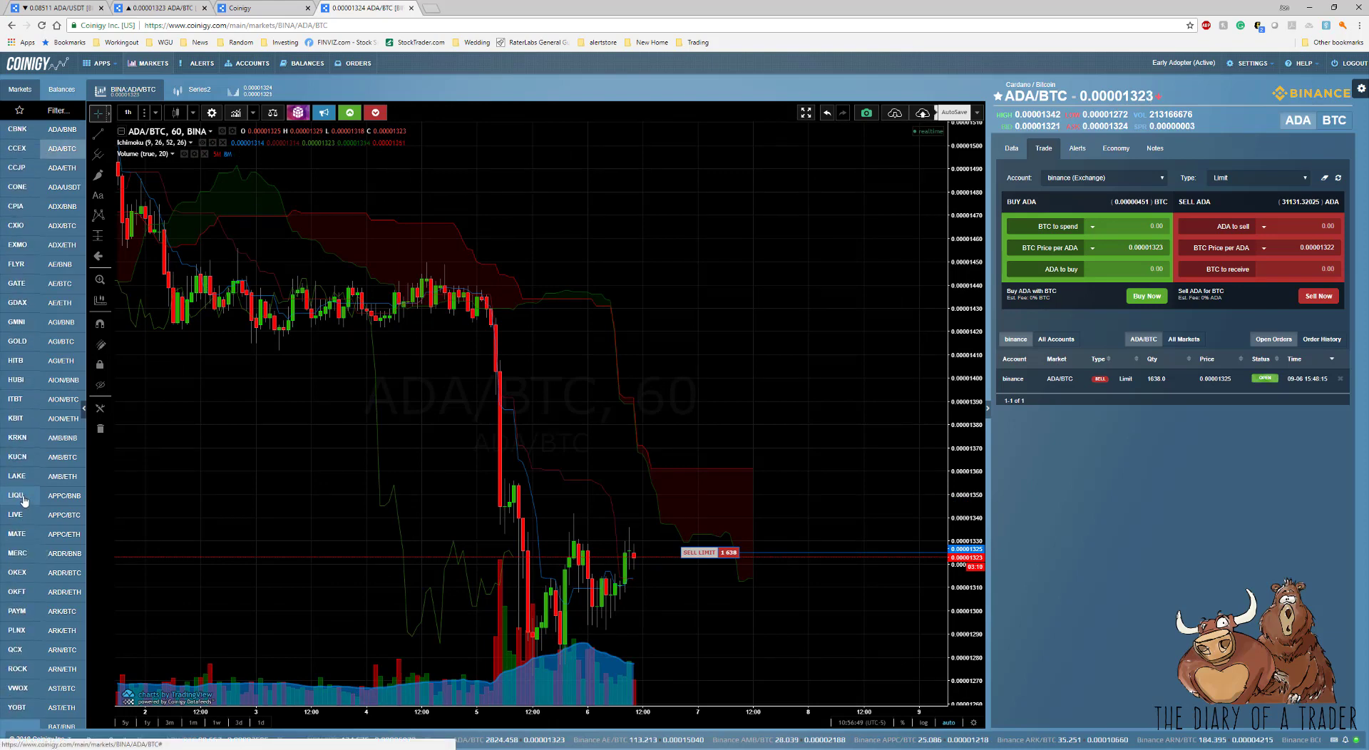
scroll(22, 485, up, 3)
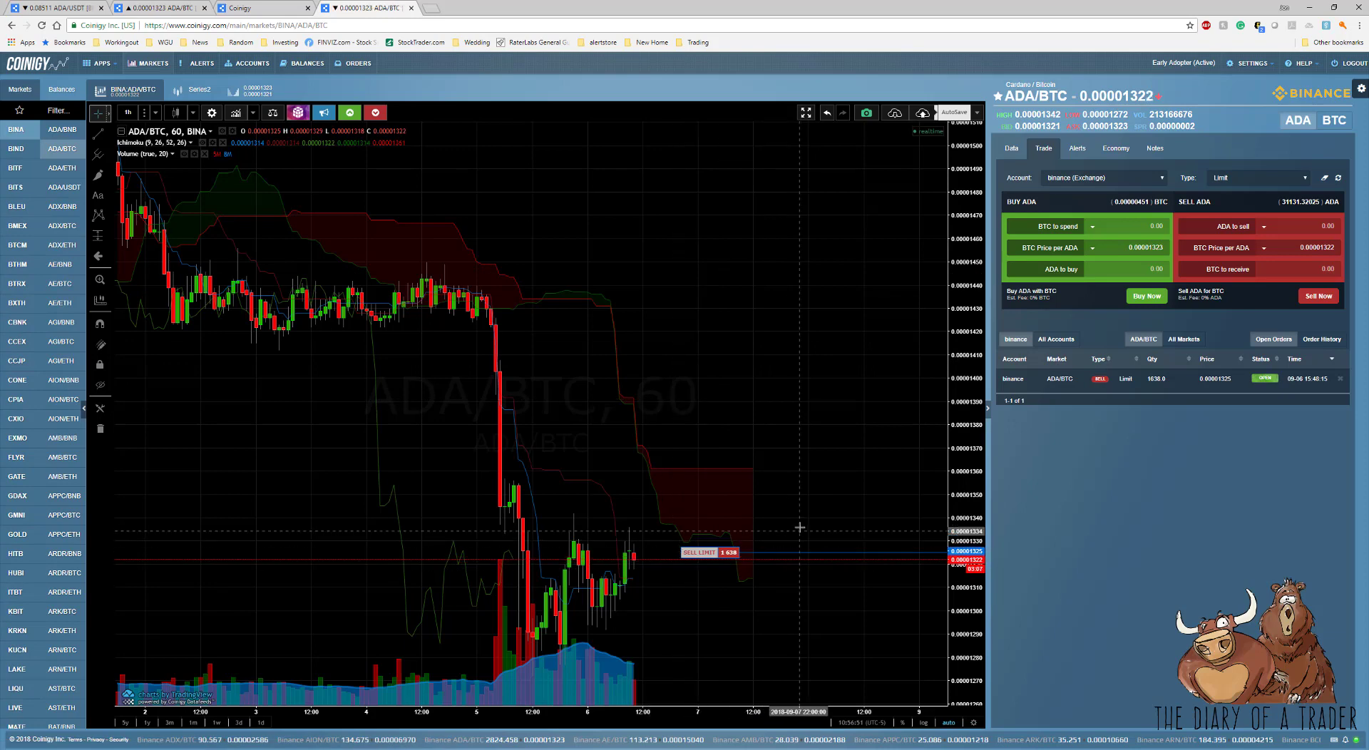
Start a new ADA/BTC price alert with the price set to 0.0000135.
click(1068, 149)
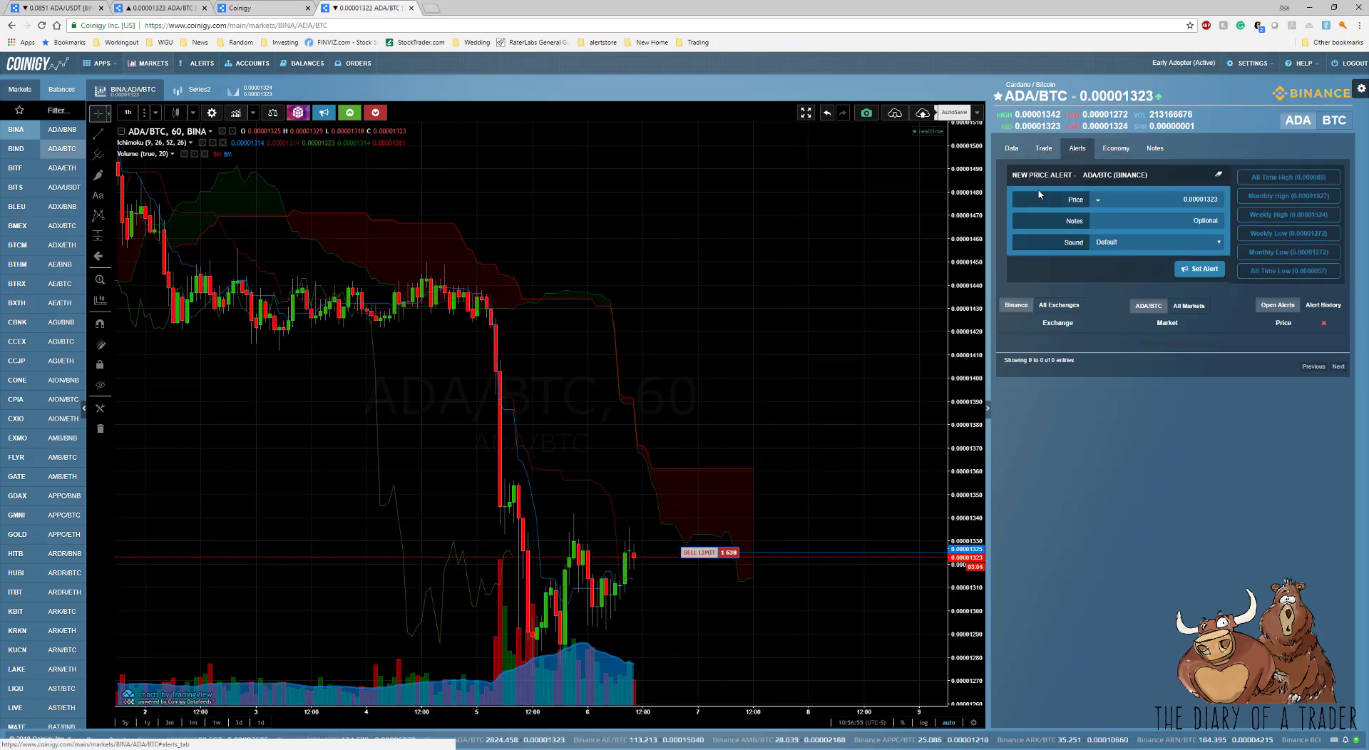
click(1096, 200)
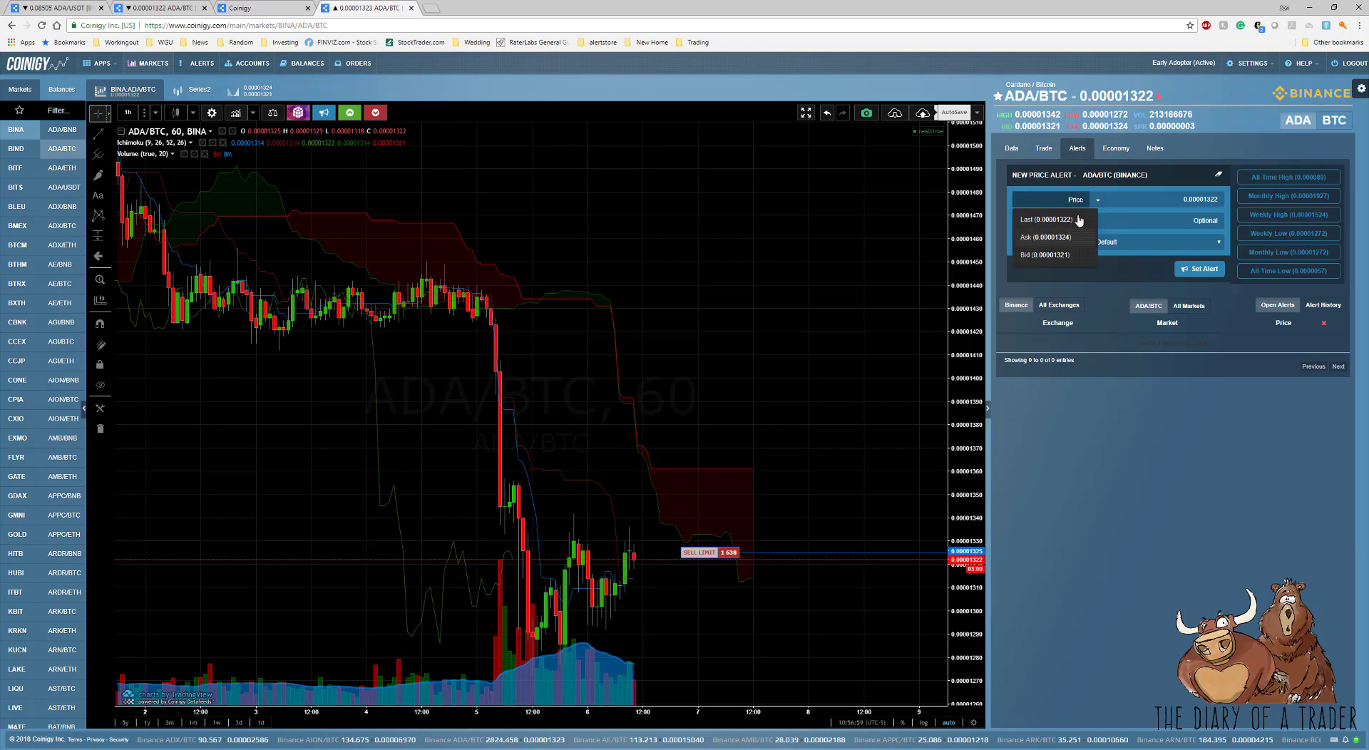
click(1127, 199)
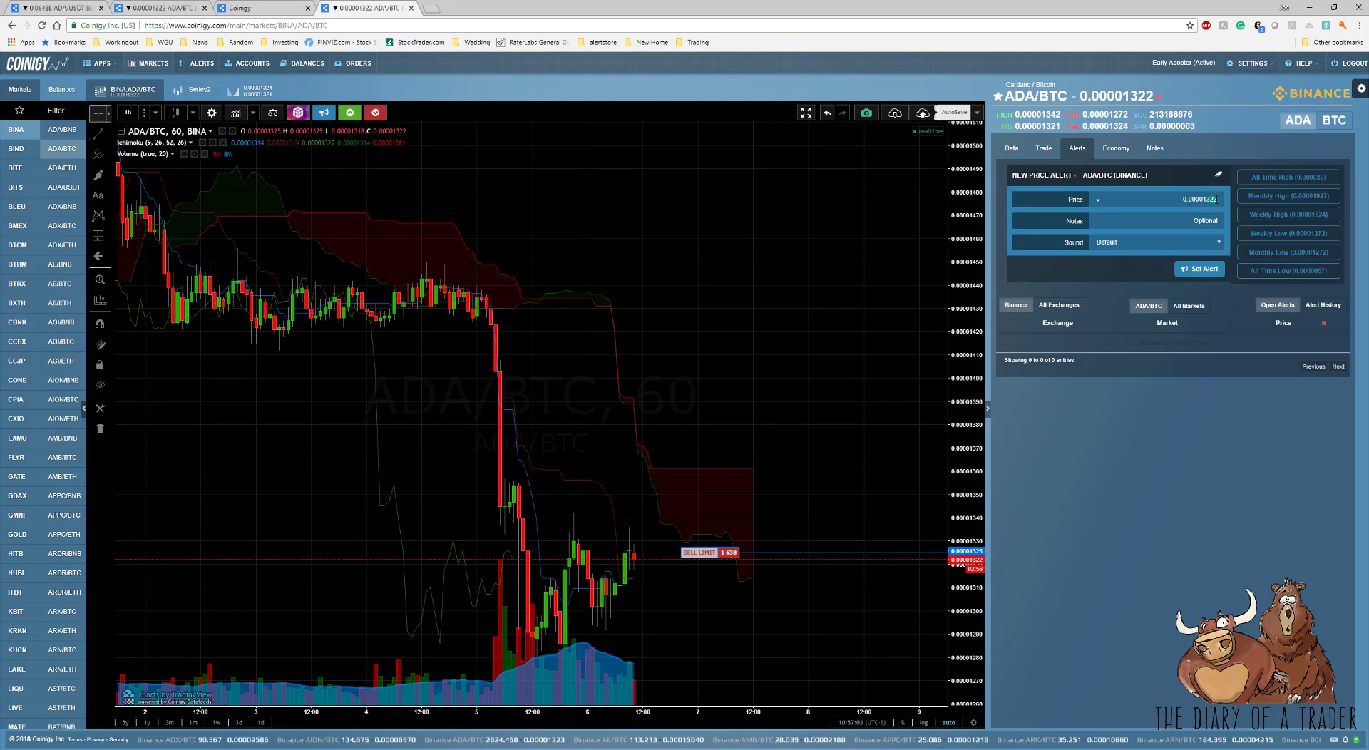
key(BackSpace)
key(BackSpace)
text(50)
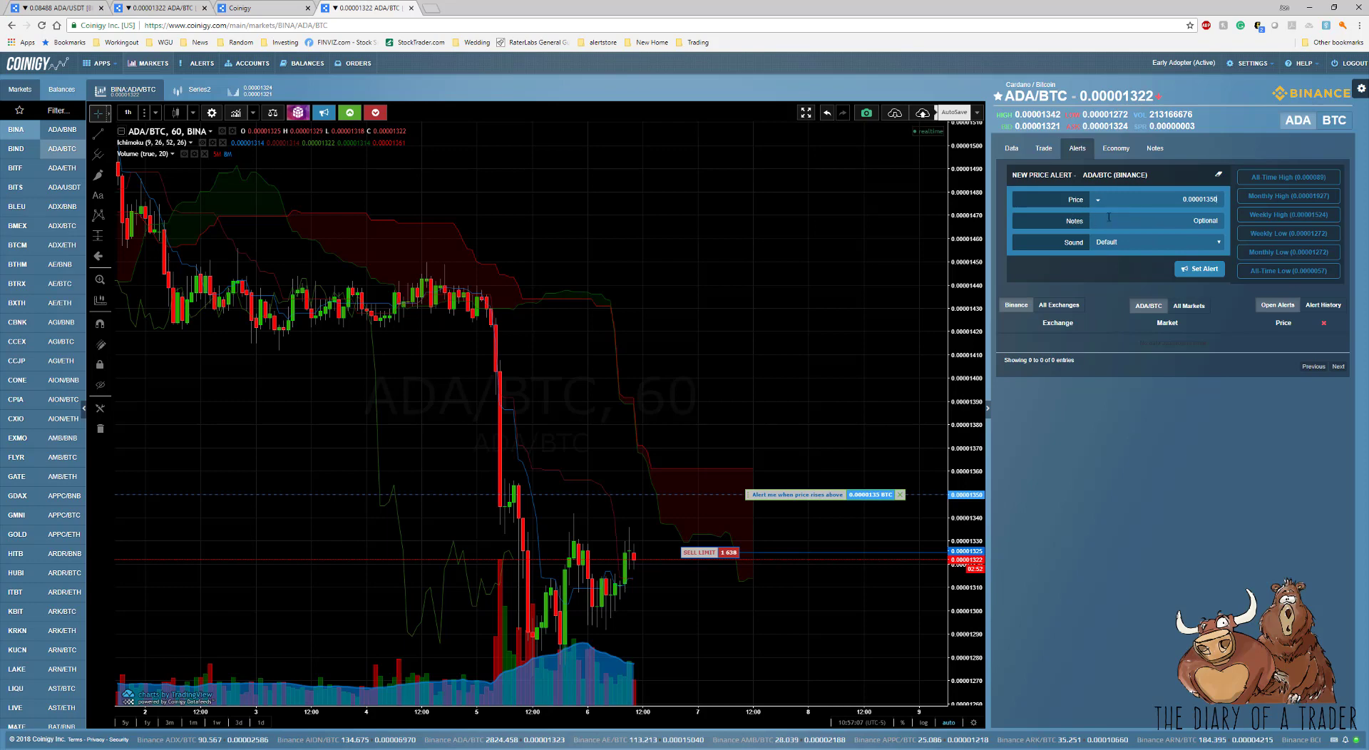
Add the note 'Cross', choose the smb_world_clear sound, and save the alert.
click(1219, 220)
text(Cross)
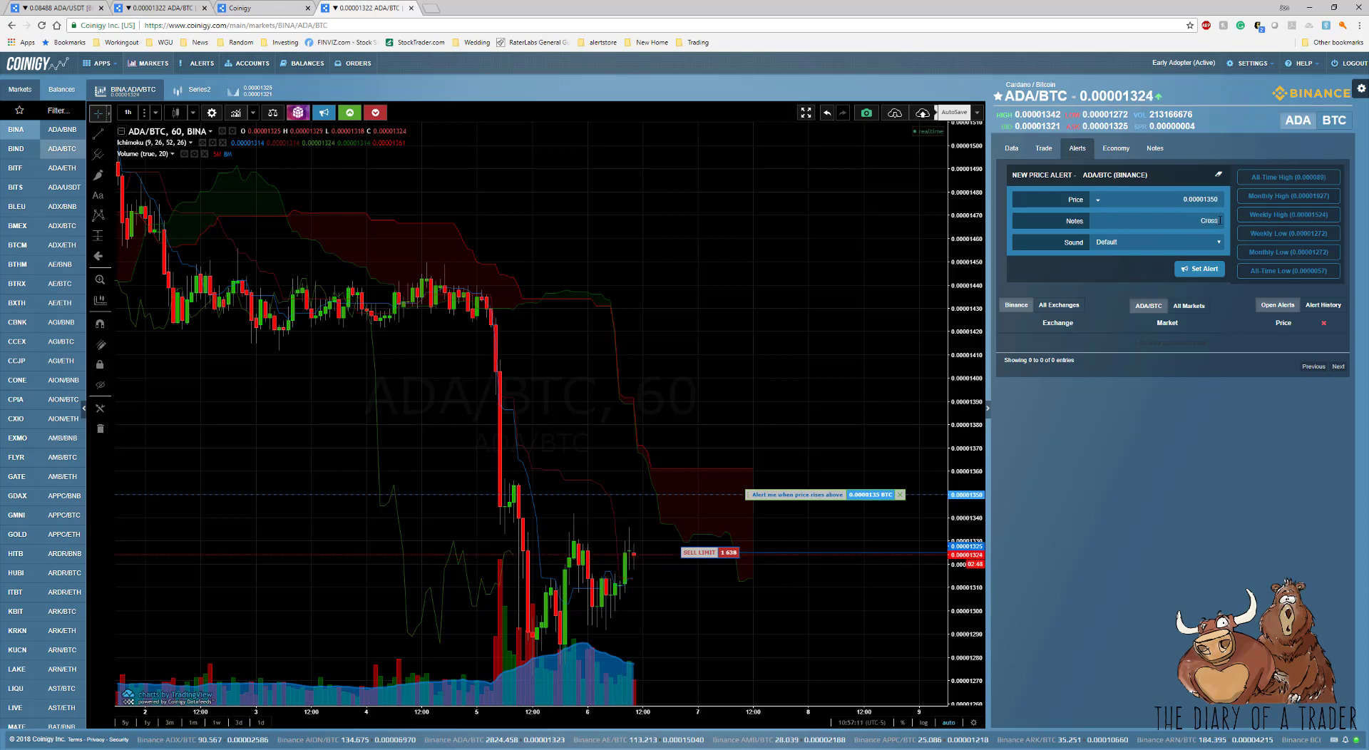
click(1214, 246)
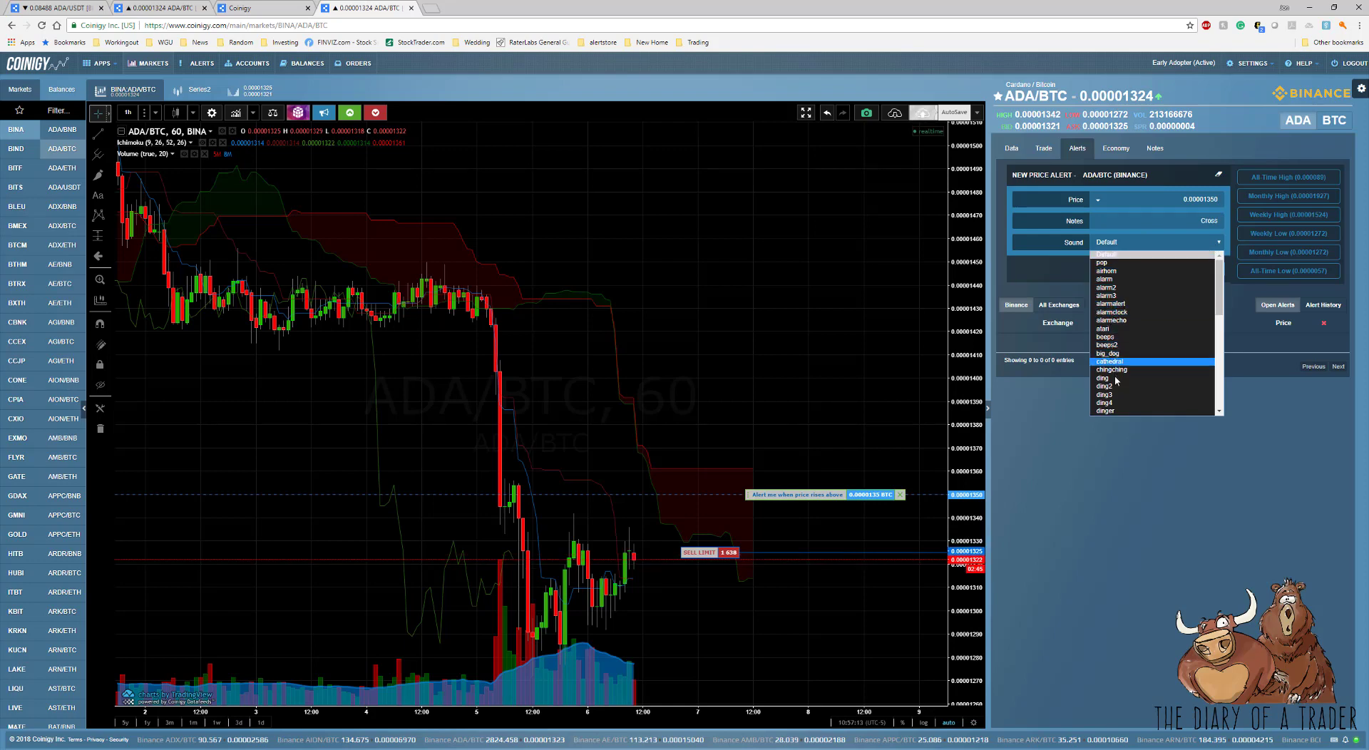
scroll(1135, 370, down, 5)
click(1133, 361)
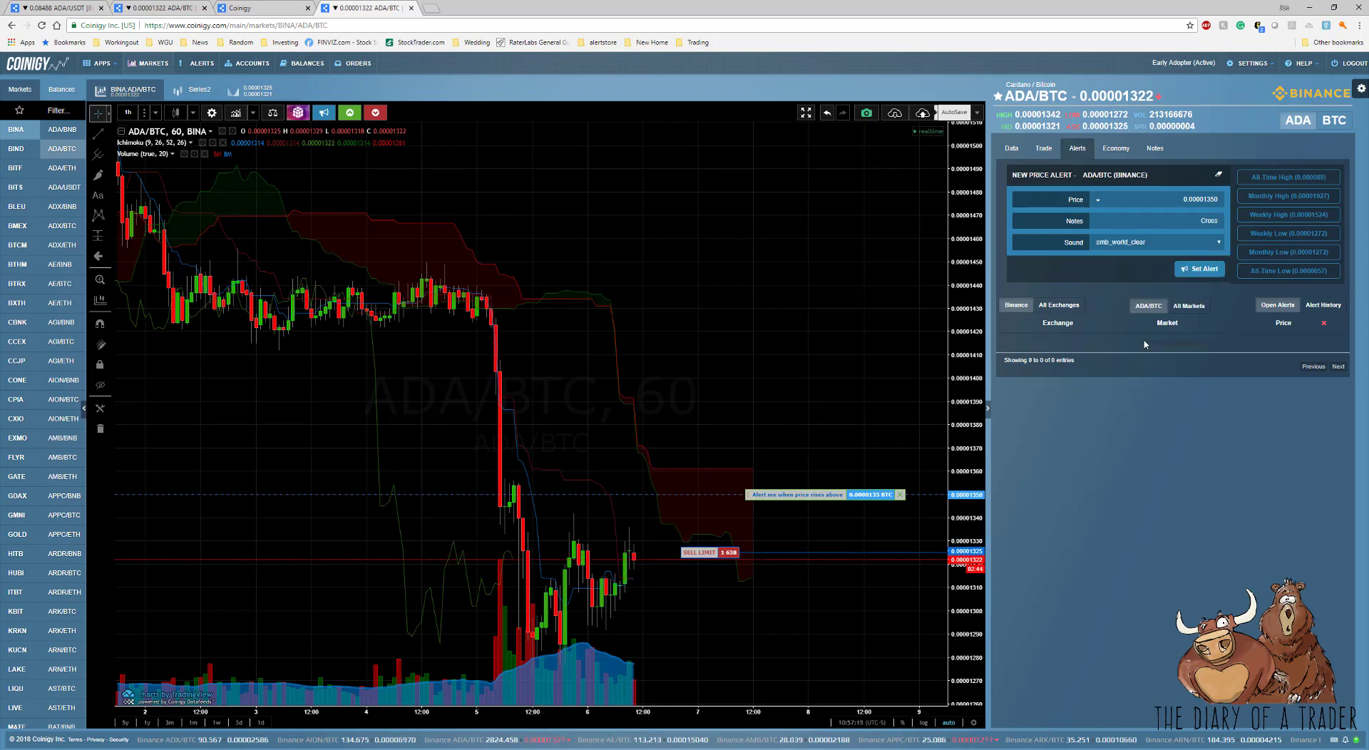
click(1199, 268)
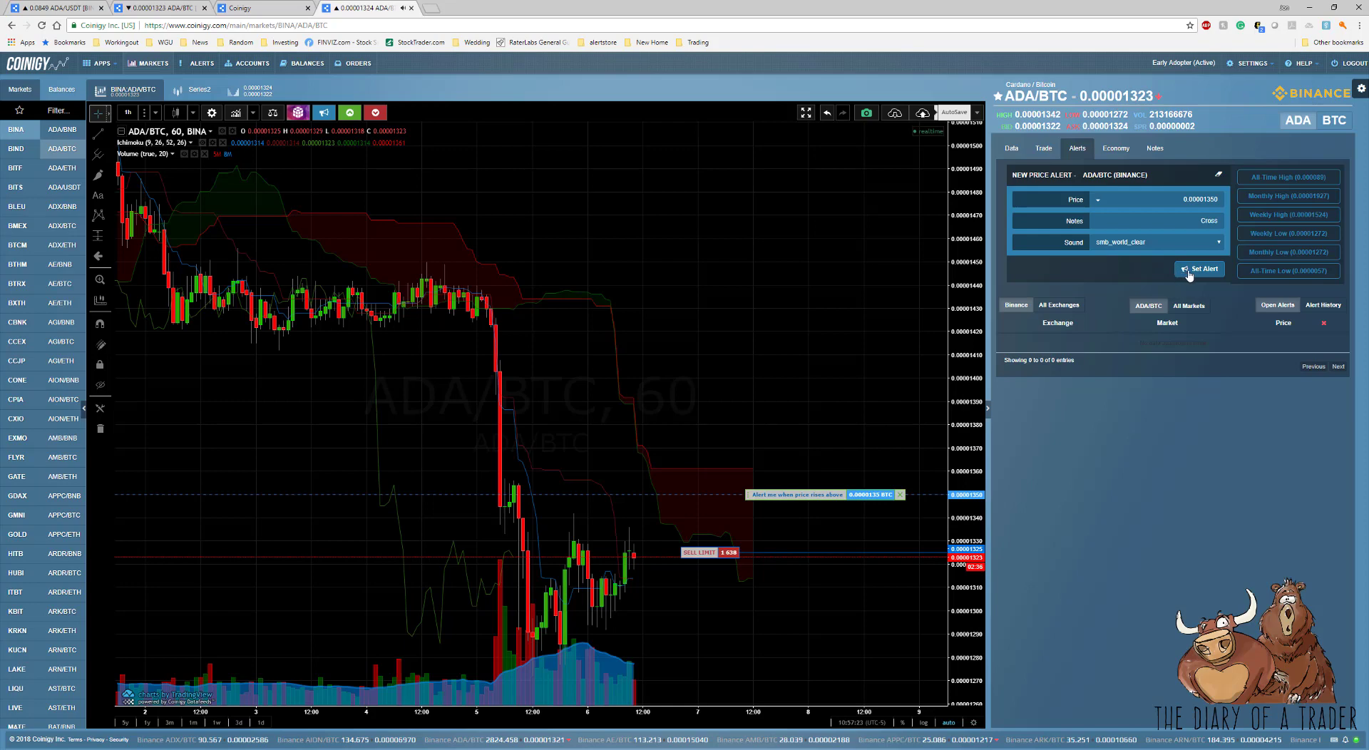
click(1190, 271)
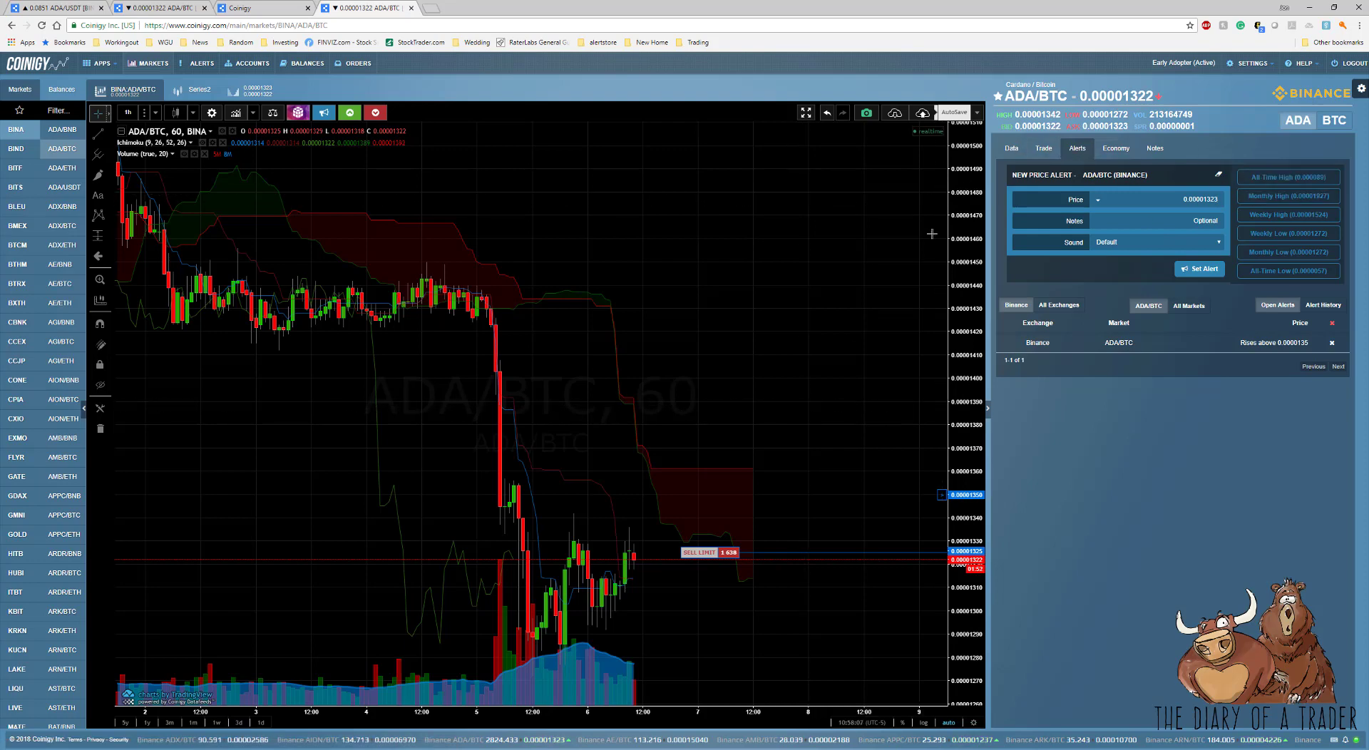
View Cardano's coin information and its block explorer link.
click(1112, 150)
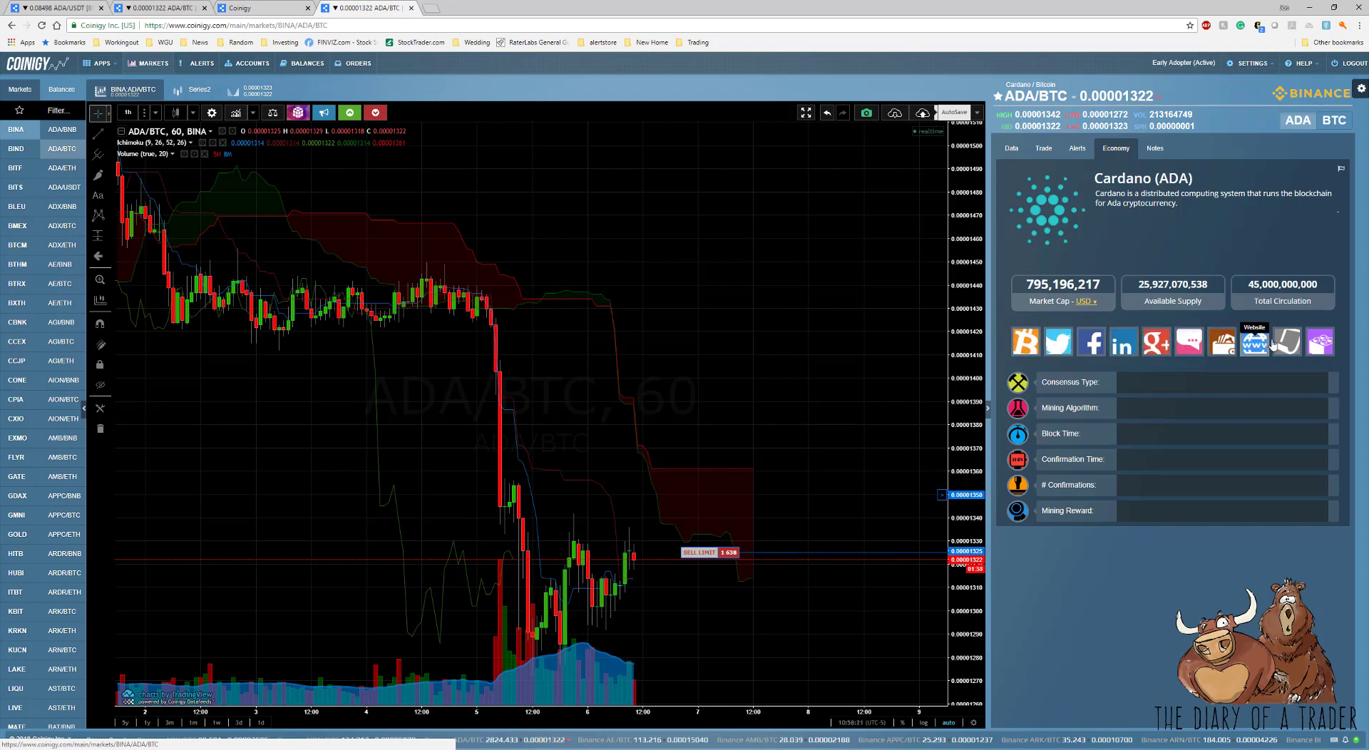
click(1321, 344)
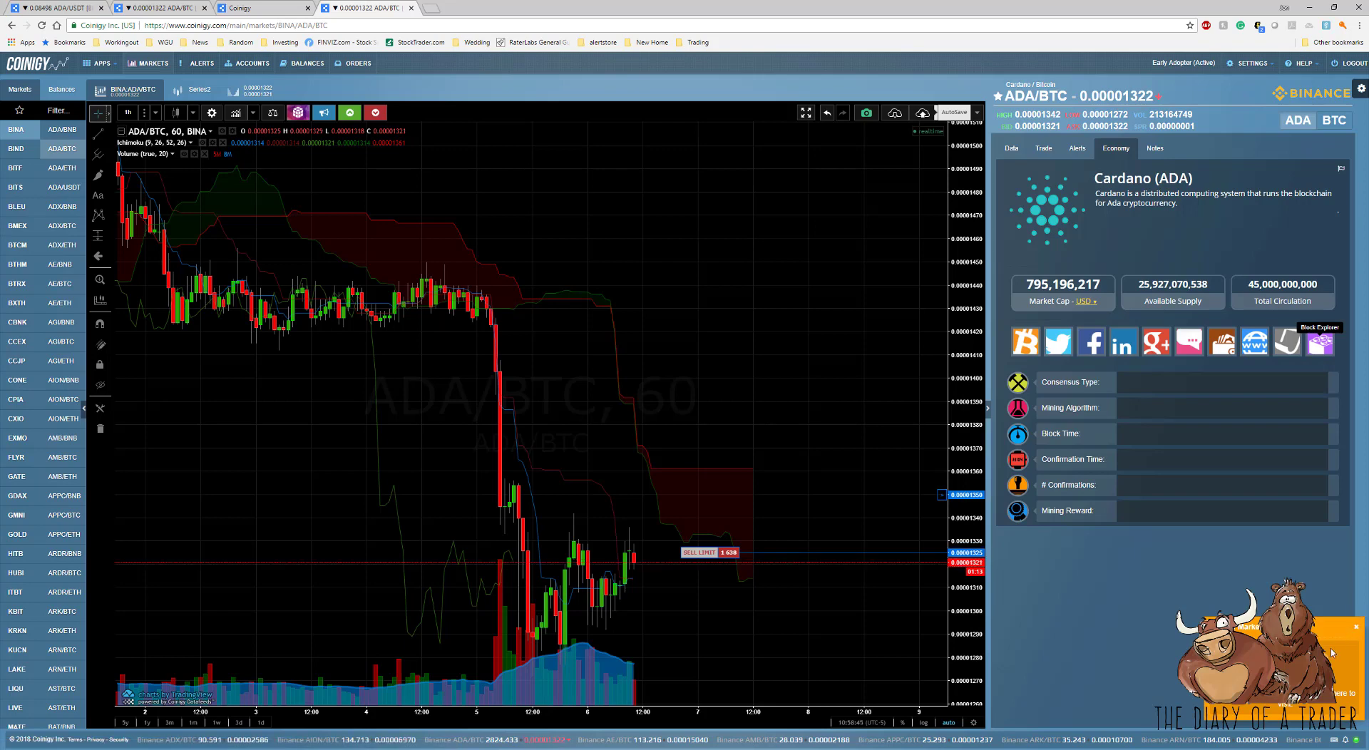
click(1353, 628)
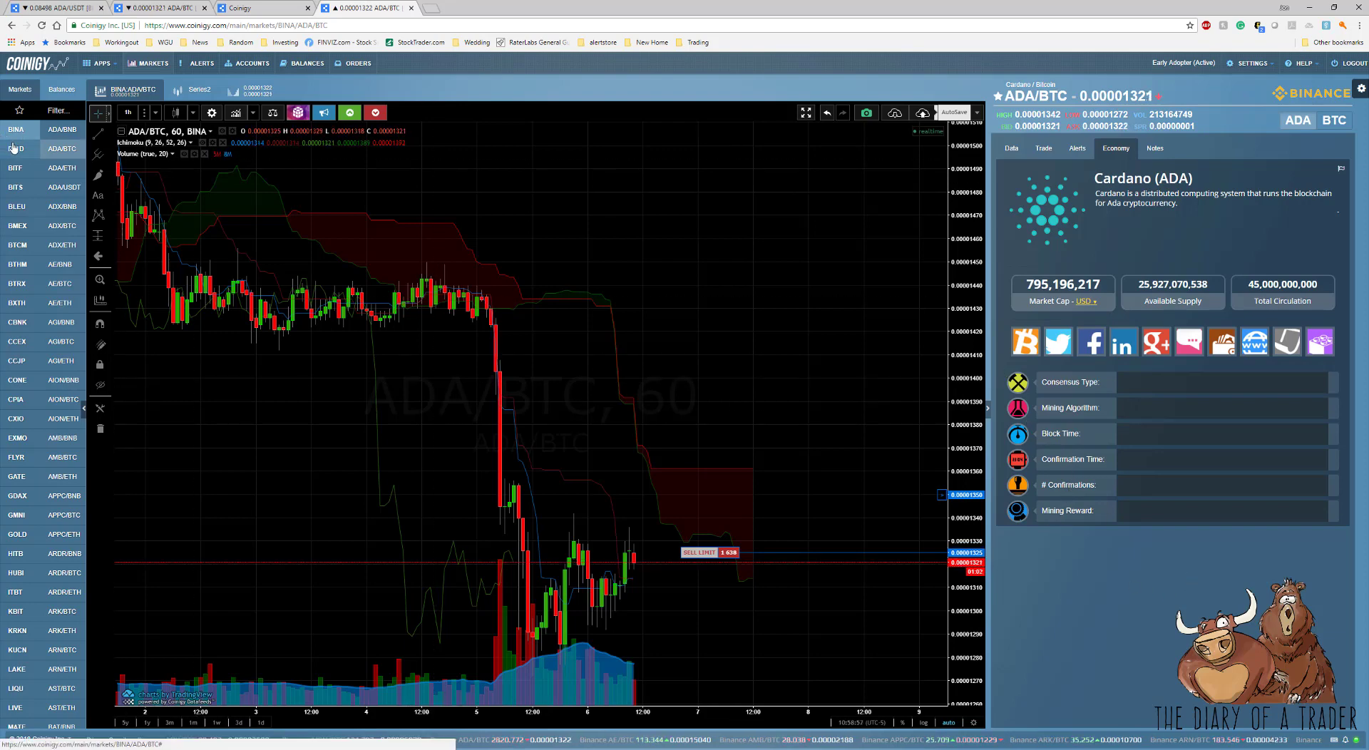
scroll(60, 372, down, 5)
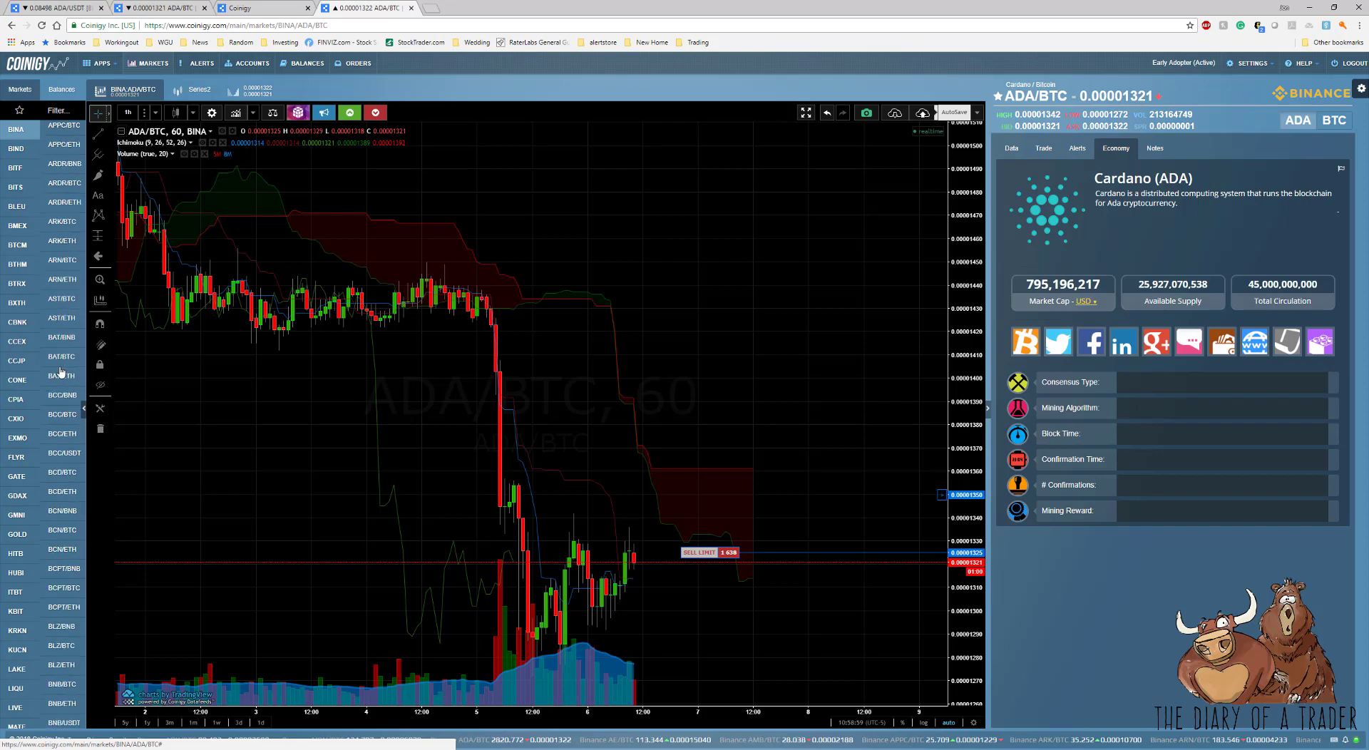
scroll(64, 385, down, 20)
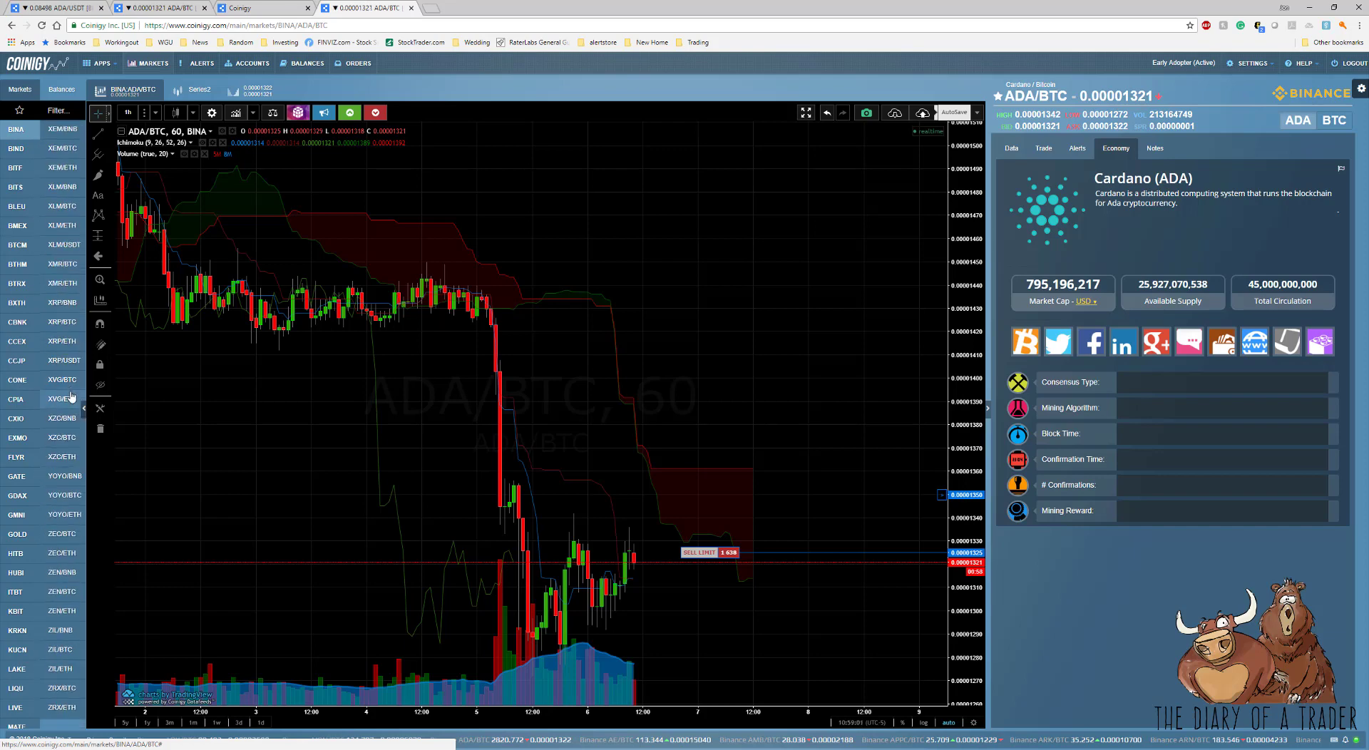
scroll(71, 397, up, 4)
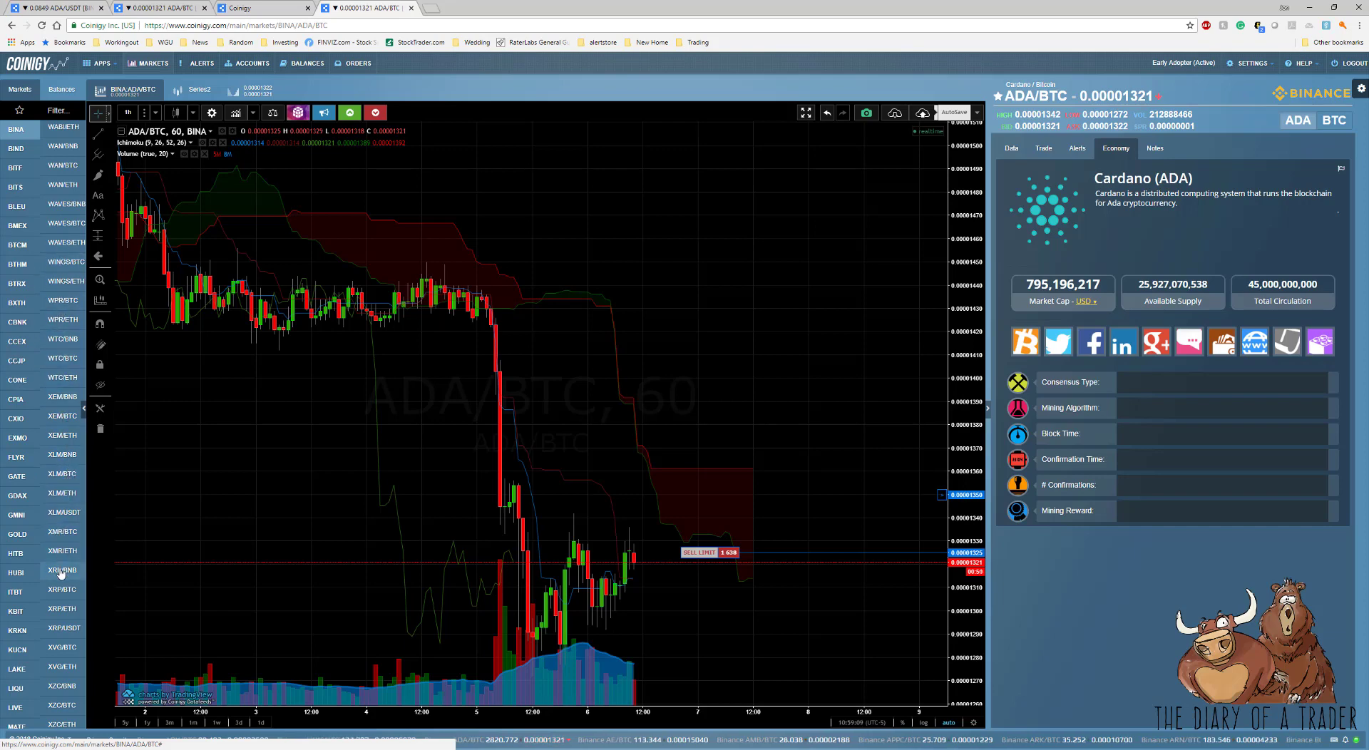
Switch the chart through XMR/BTC and TRX/USDT, ending on the Binance STEEM/BTC market.
click(62, 532)
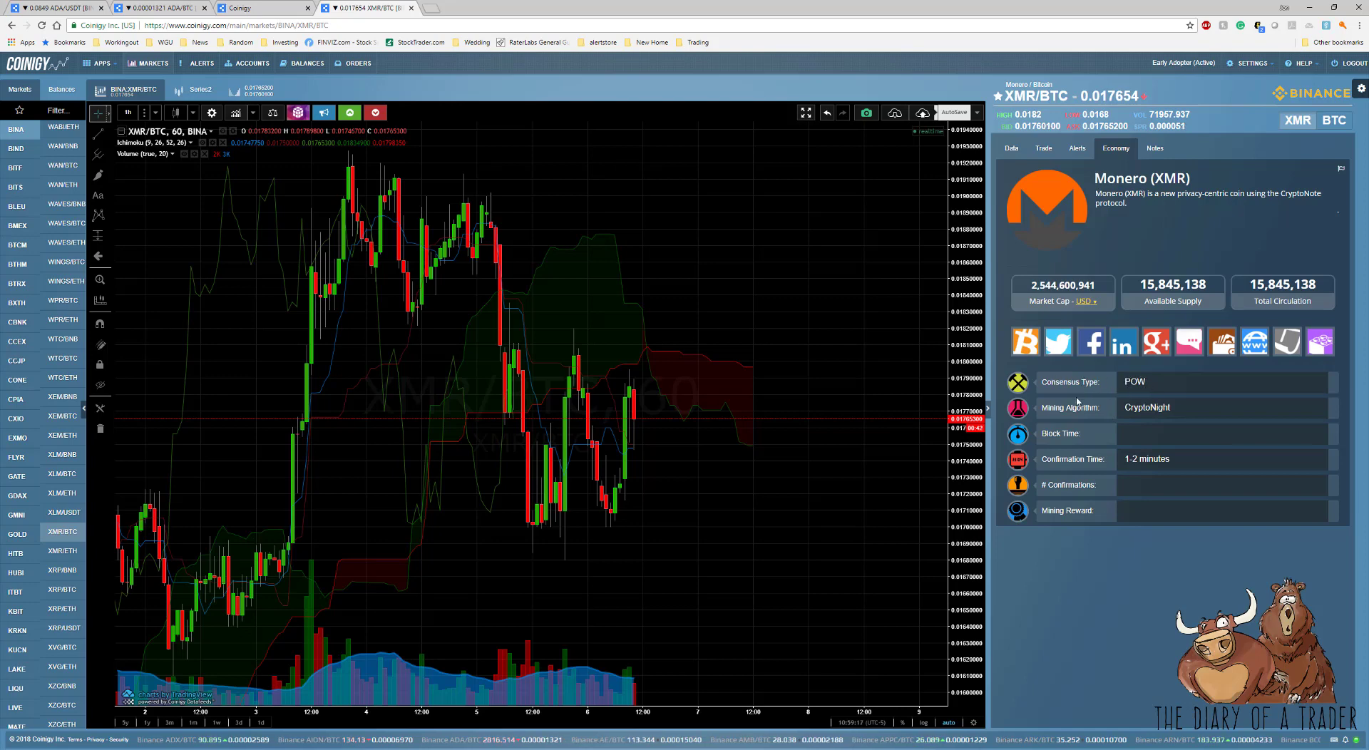
scroll(63, 368, up, 3)
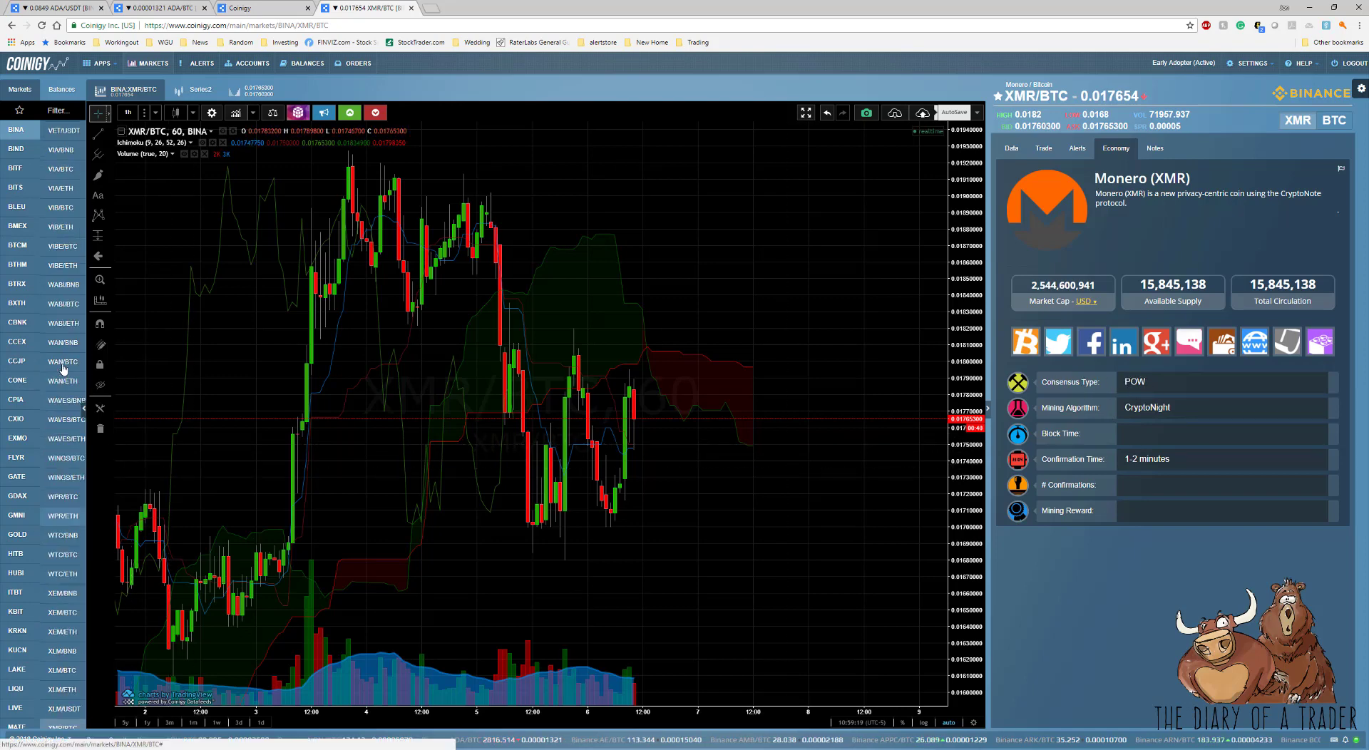
scroll(62, 369, up, 8)
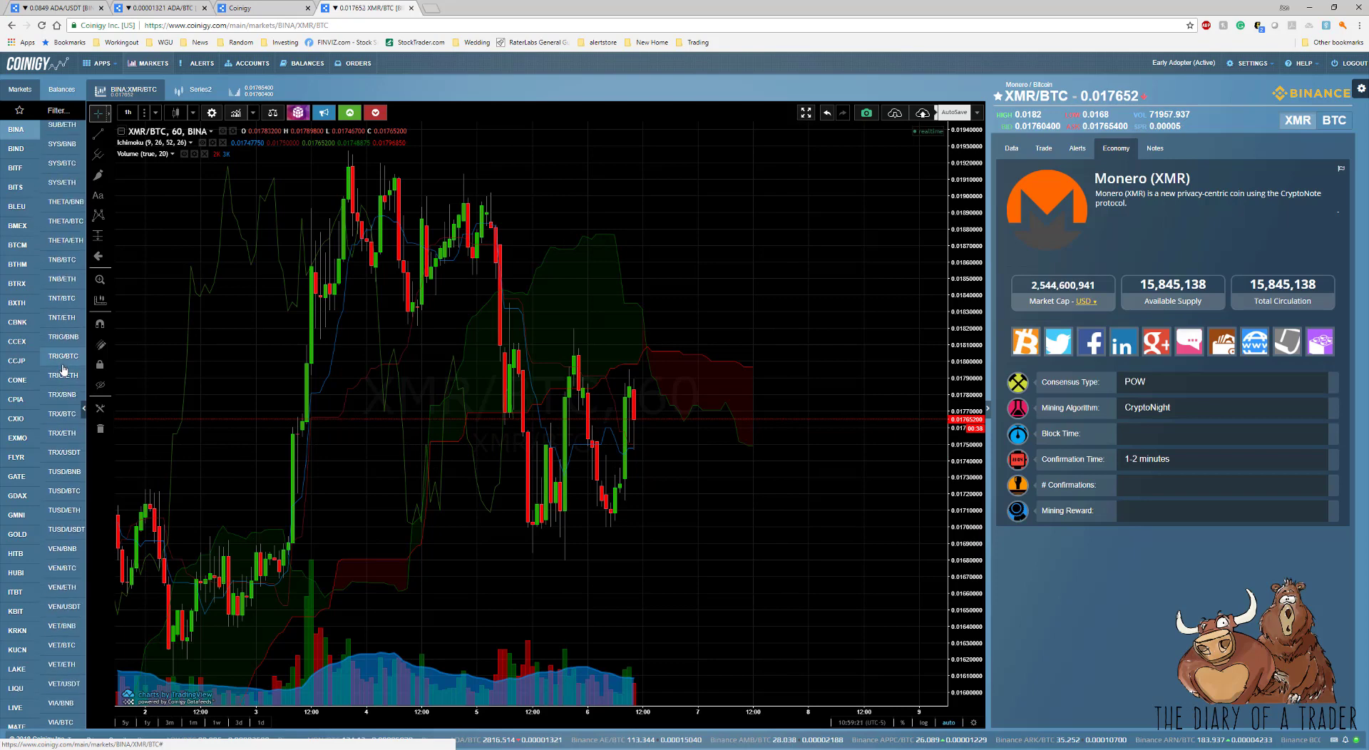
click(64, 454)
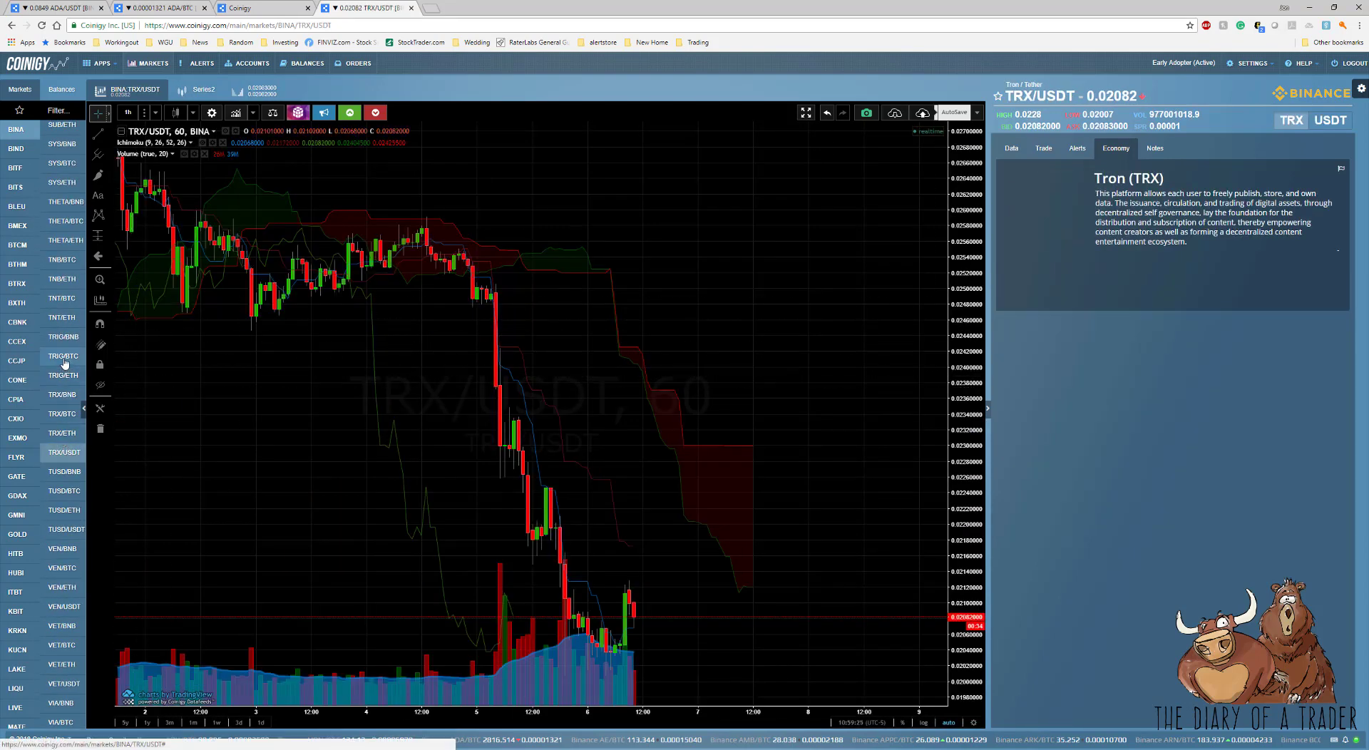
scroll(61, 314, up, 4)
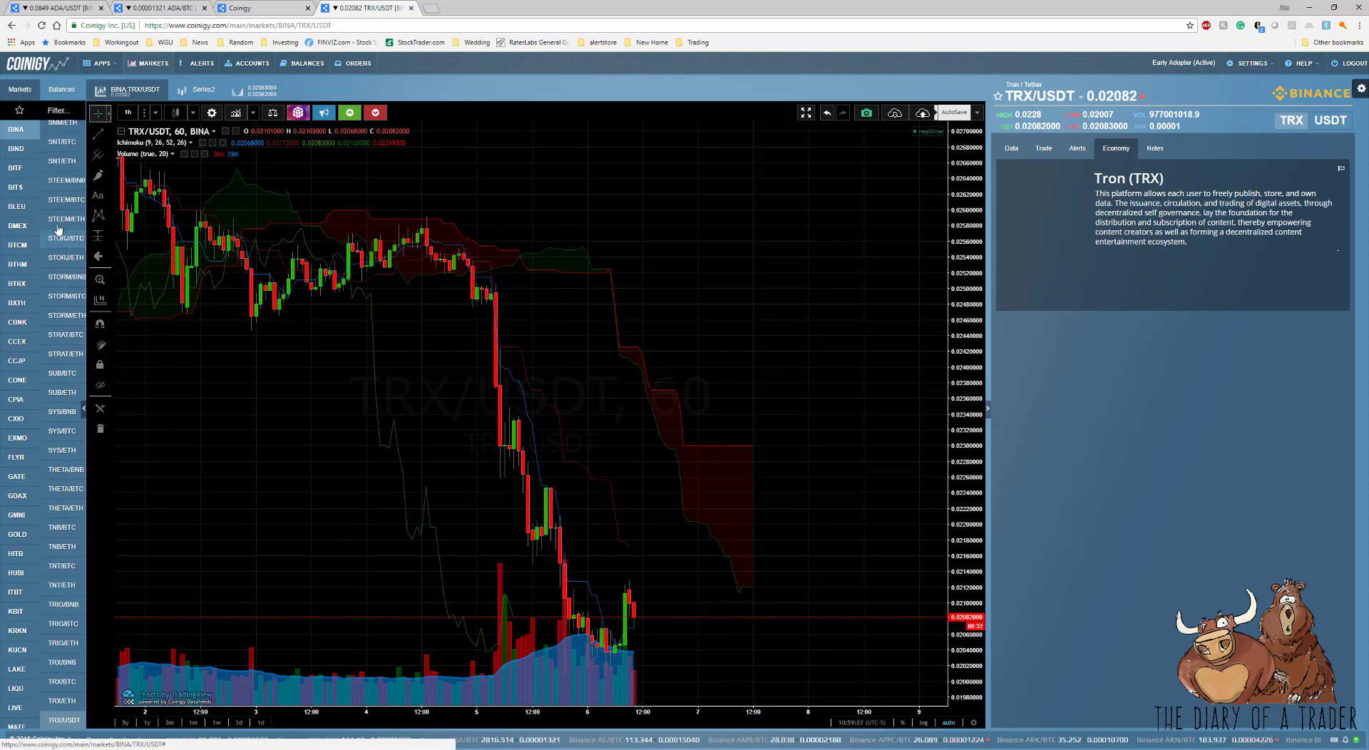
click(63, 201)
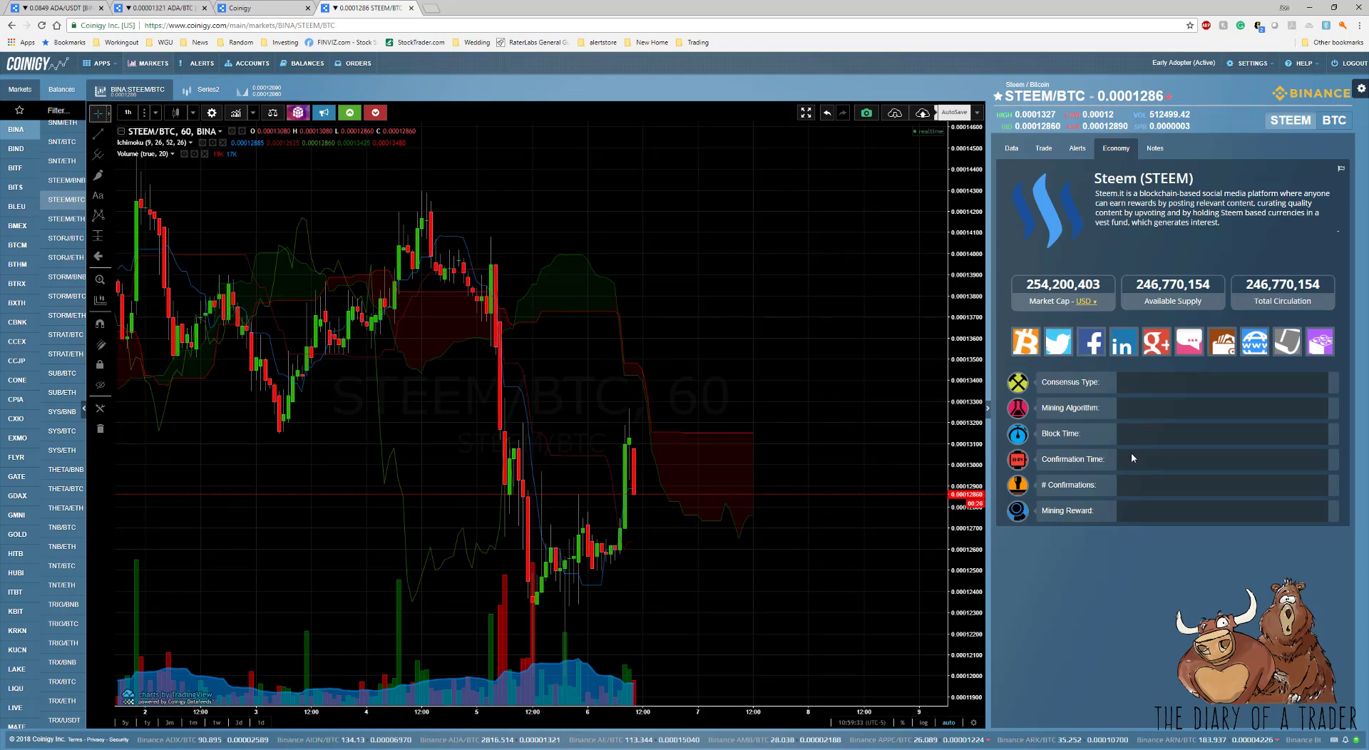
Write and save the STEEM/BTC market note 'This is a cool feature.'.
click(1154, 148)
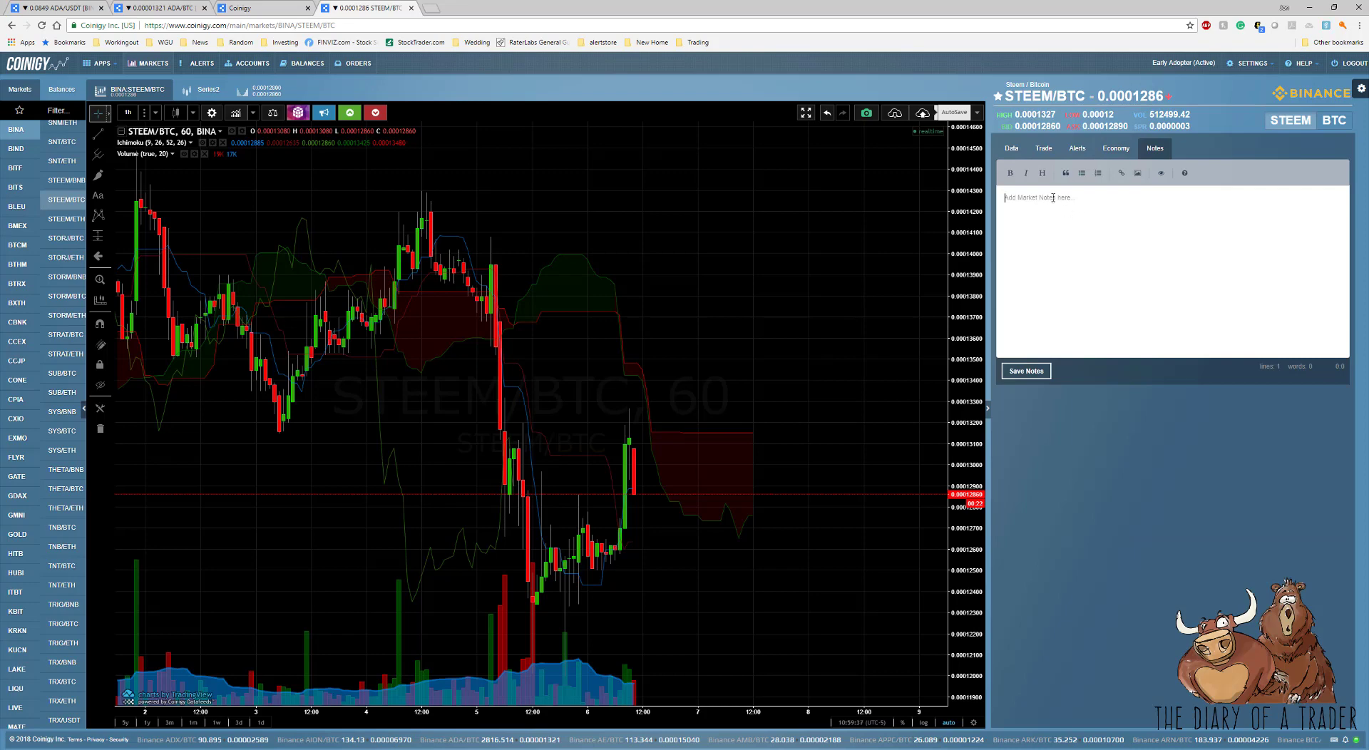
text(This is a cool feature)
click(1041, 372)
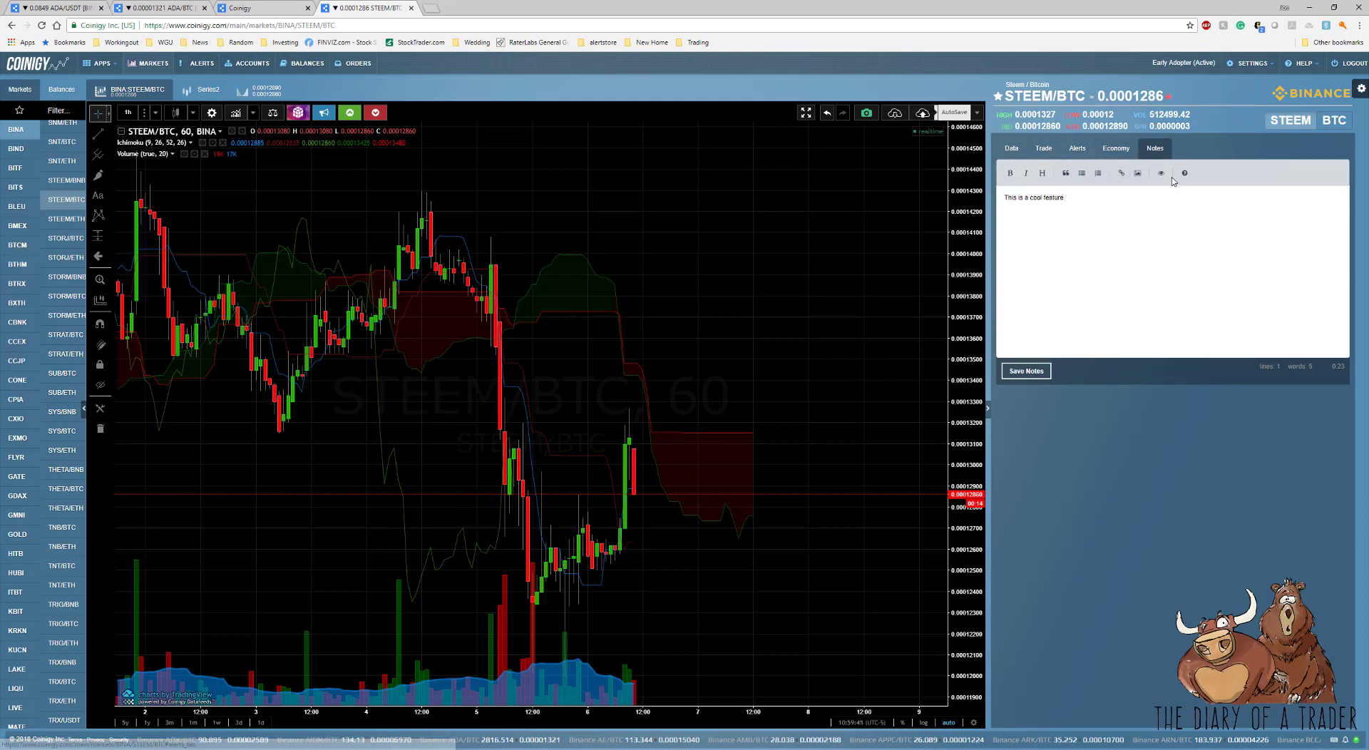
text(.)
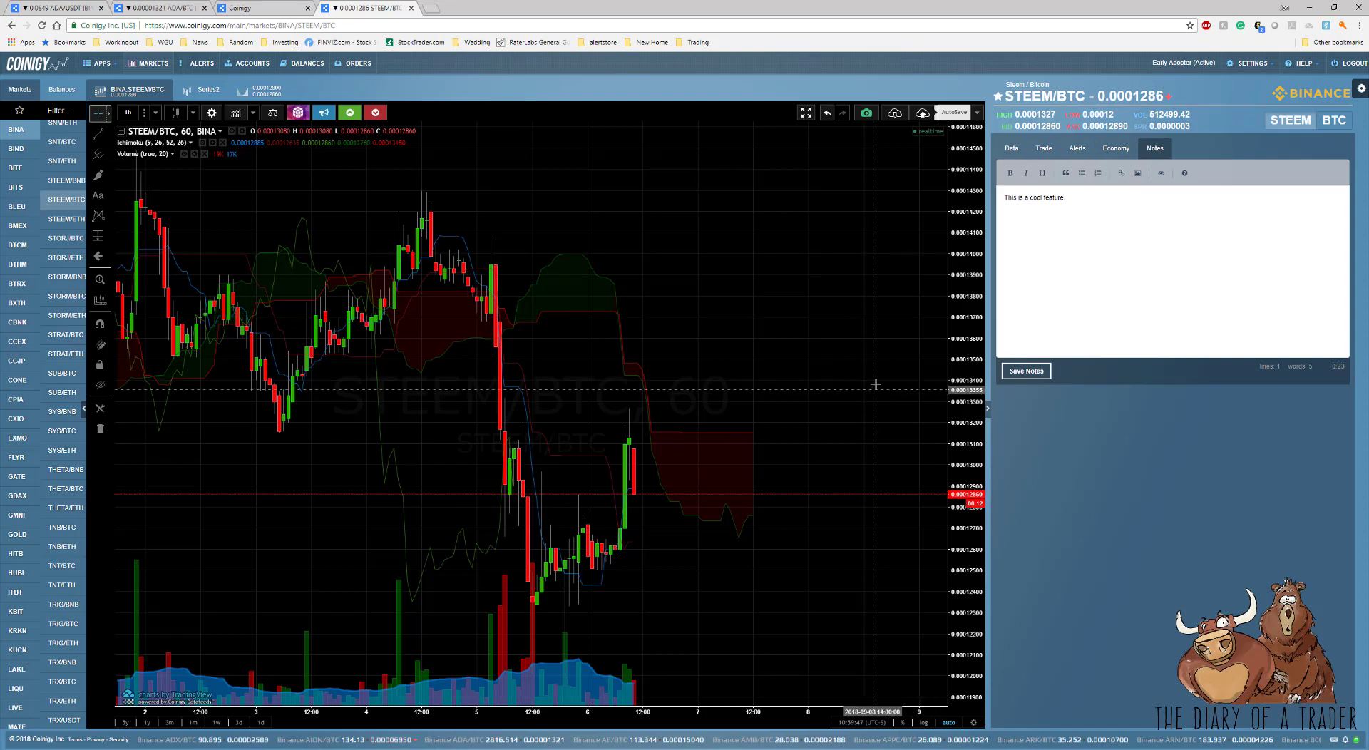
Show the STEEM/BTC order book and trades, briefly checking the order book display options.
click(1020, 154)
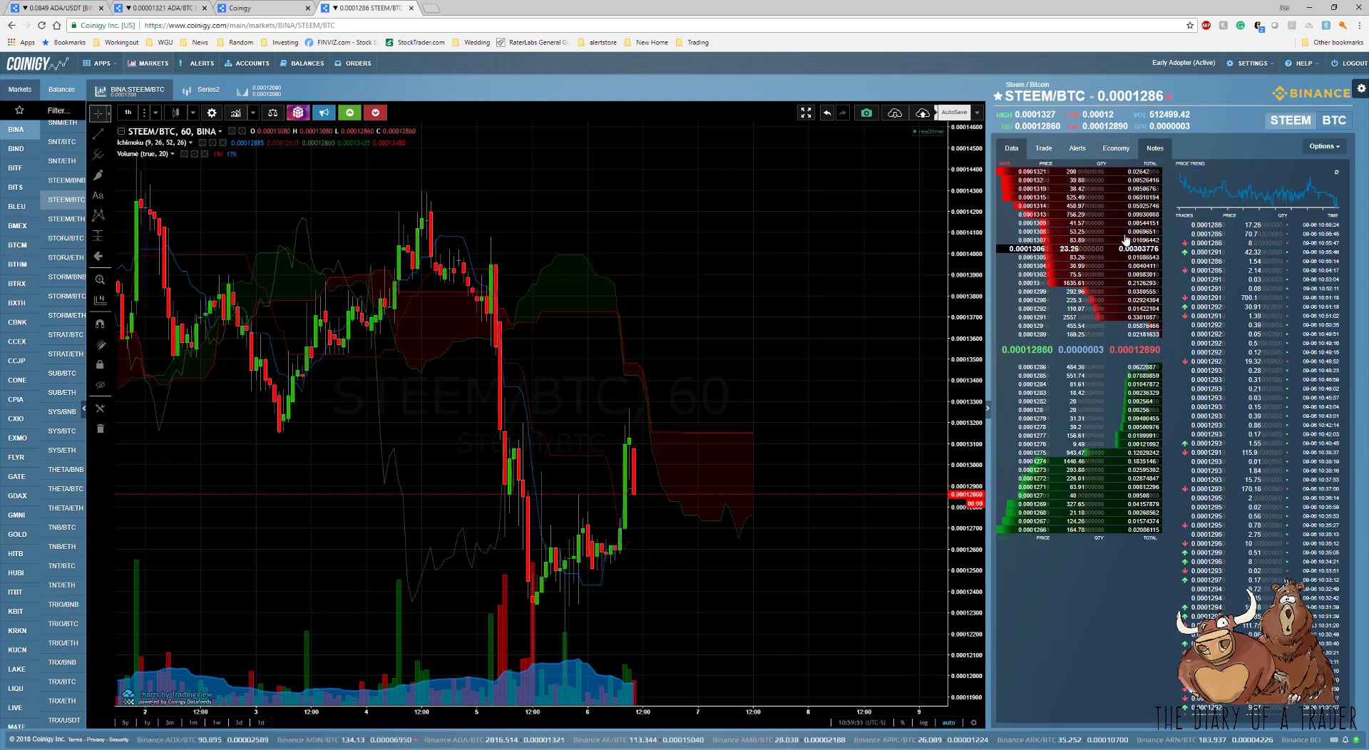
click(1316, 149)
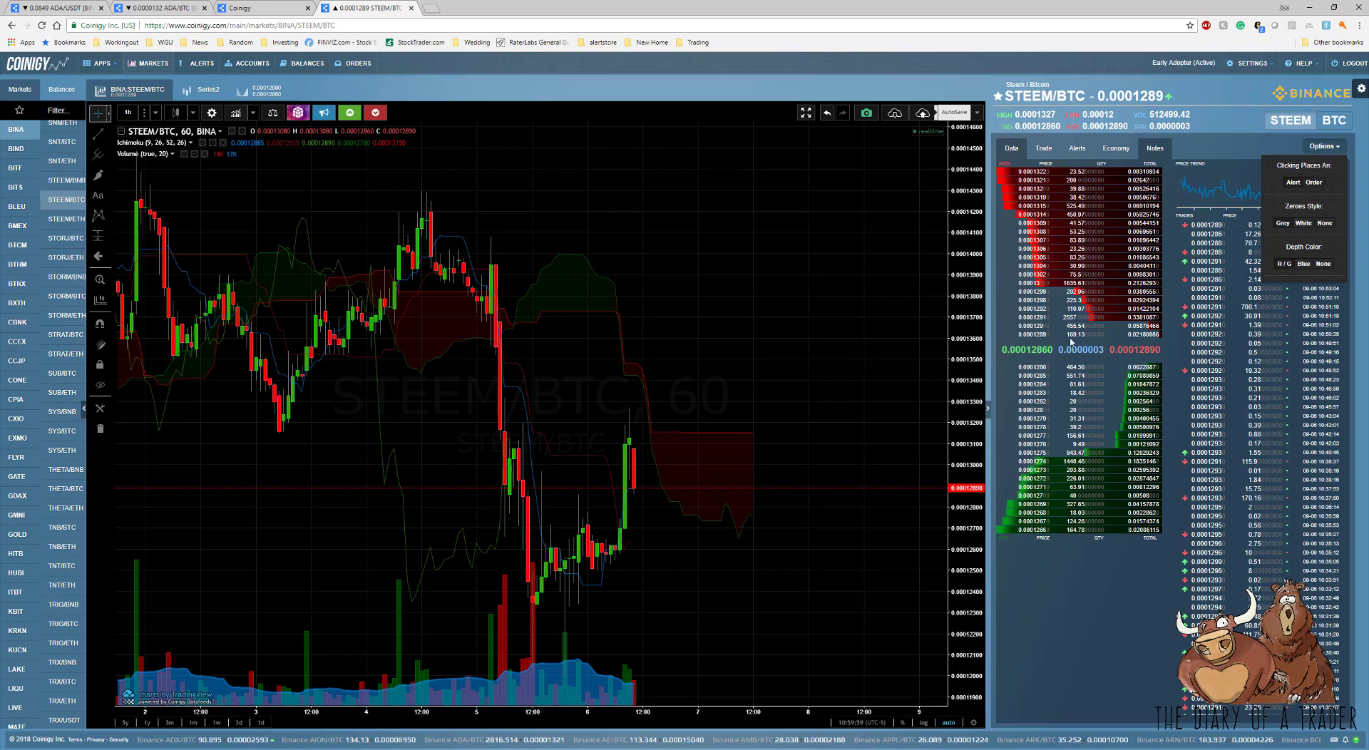
click(1215, 116)
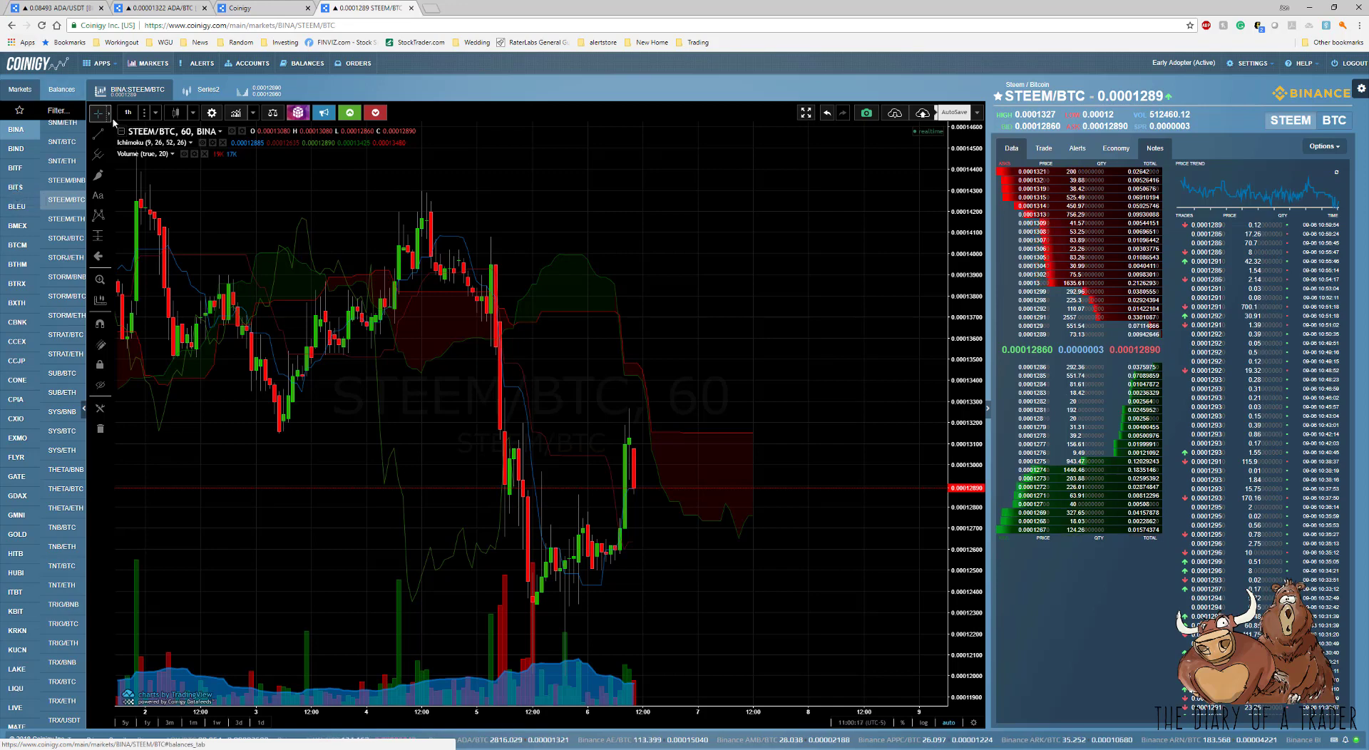
Set up a Binance ADA/BTC price alert, then view My Balances totalling 0.79926174 BTC.
click(214, 64)
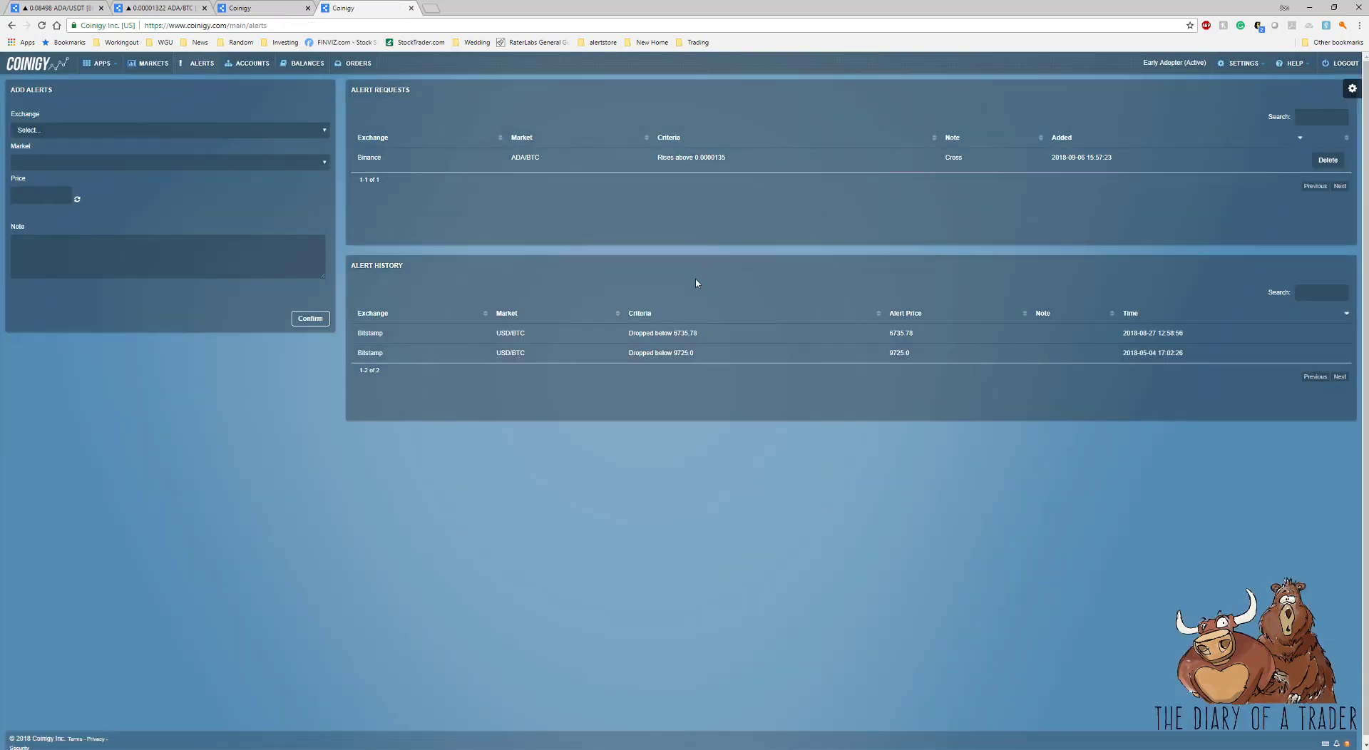
click(240, 134)
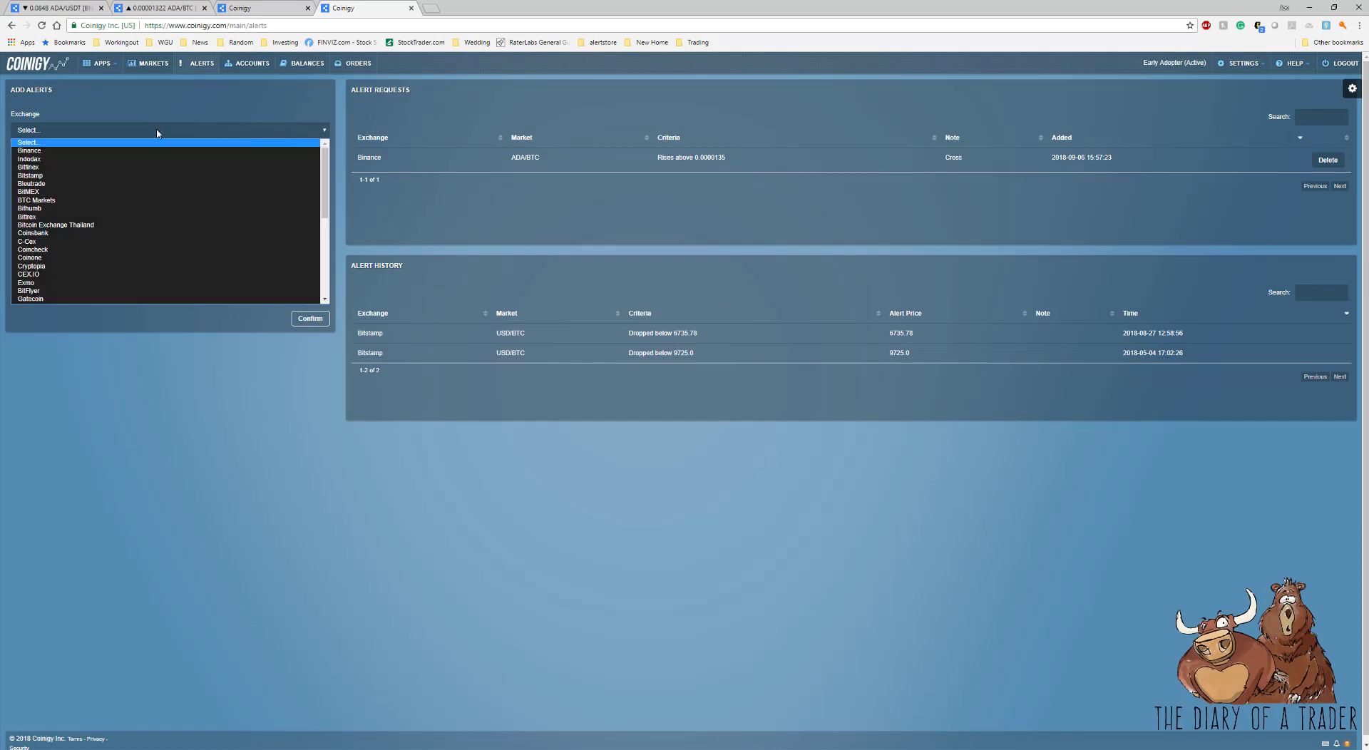
click(79, 151)
click(54, 163)
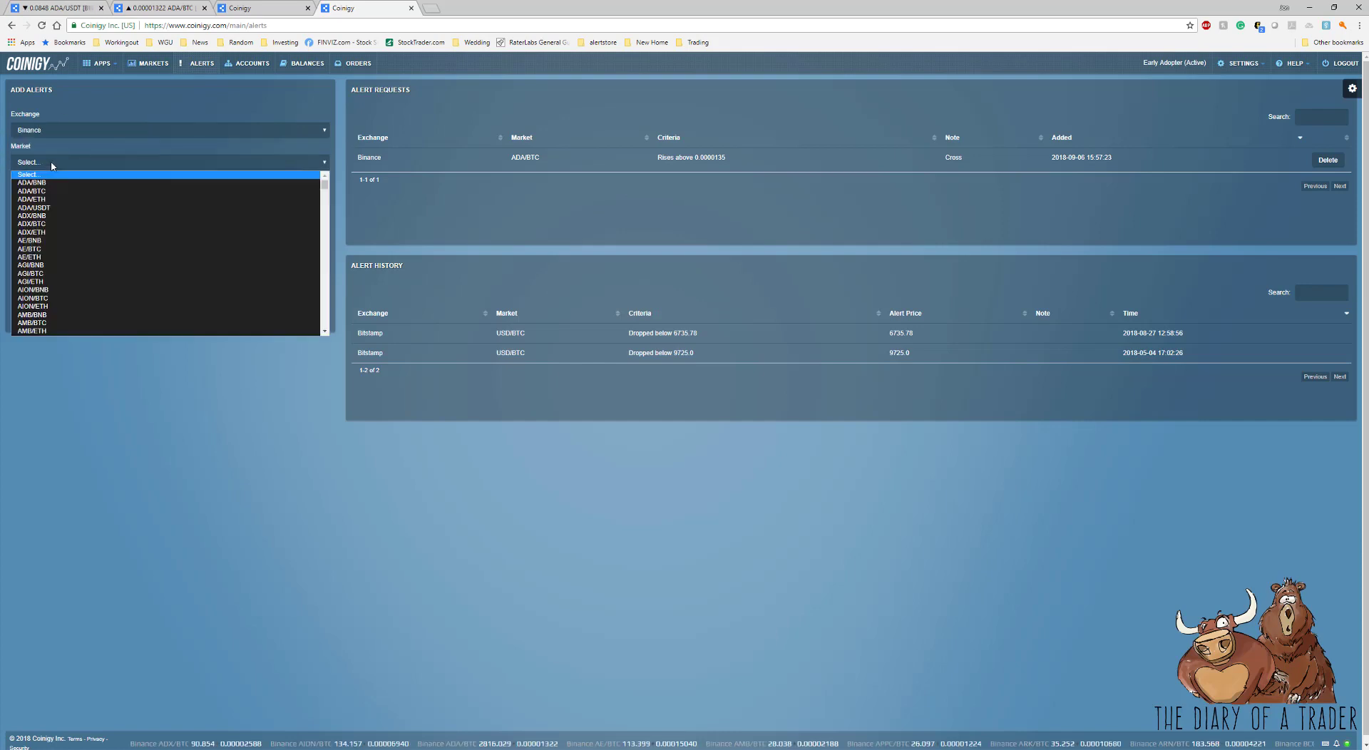
click(51, 192)
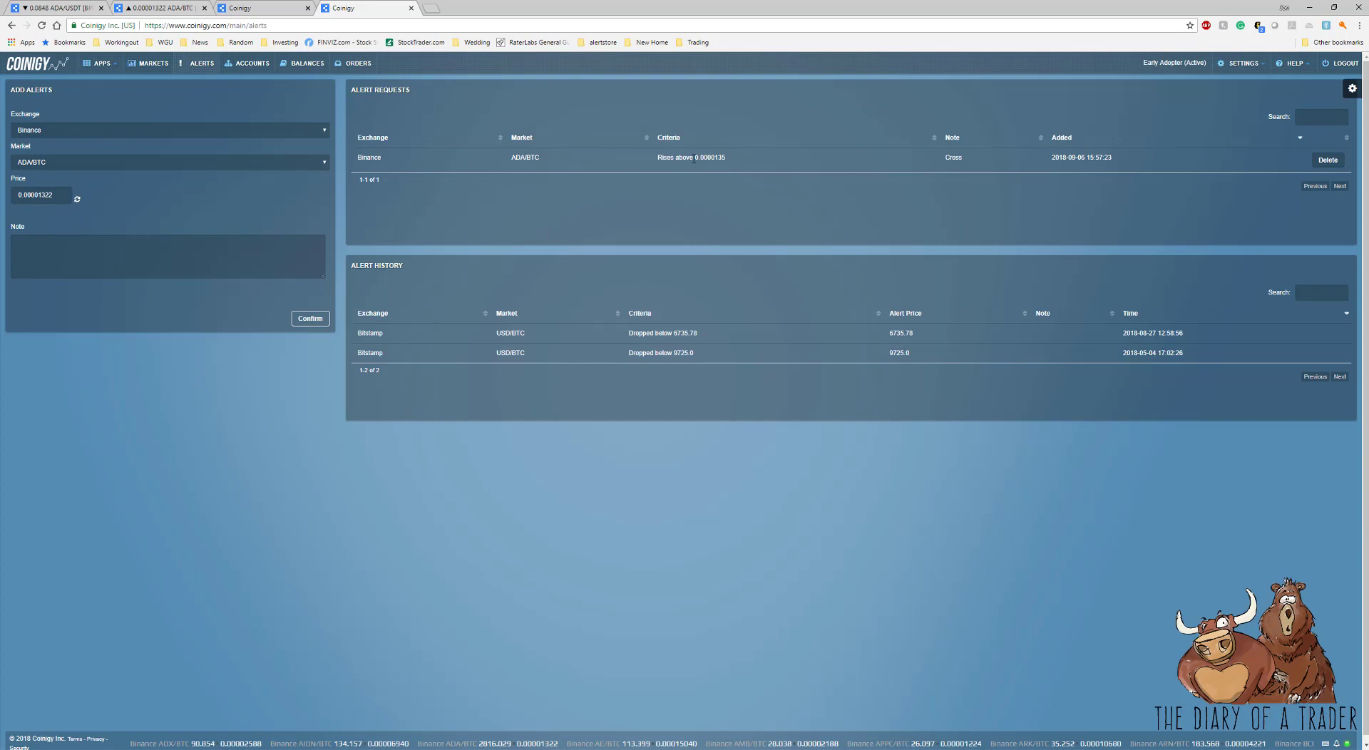
click(88, 132)
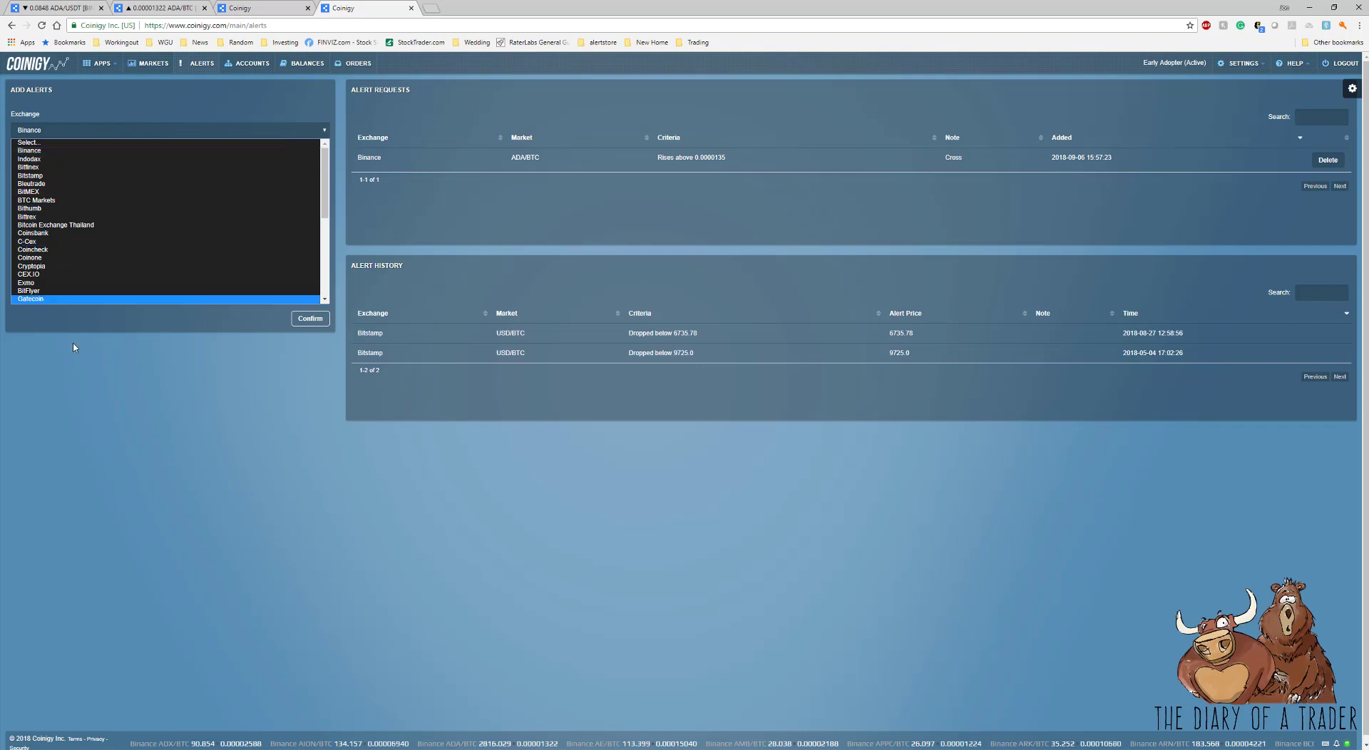
click(71, 372)
click(236, 63)
click(312, 66)
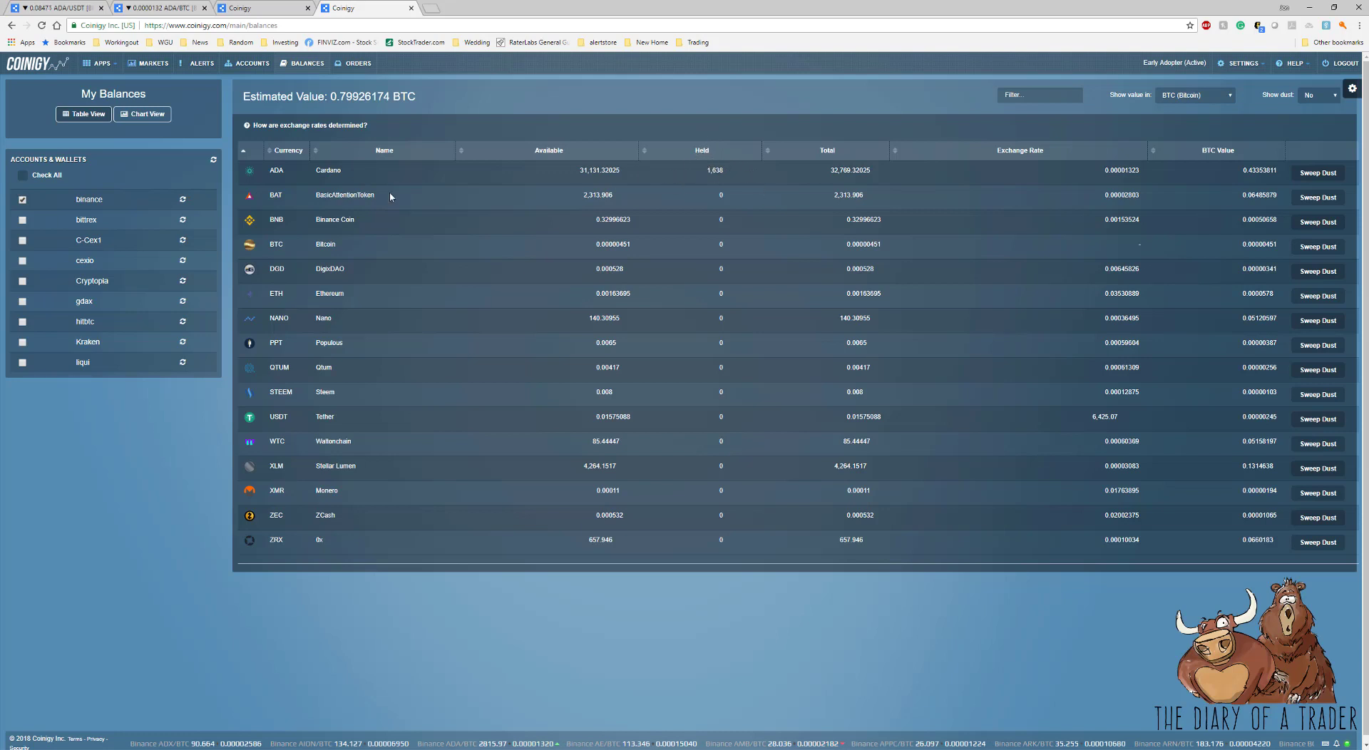
Switch My Balances to Chart View, showing portfolio value bars and Binance and ADA distribution pies.
click(142, 122)
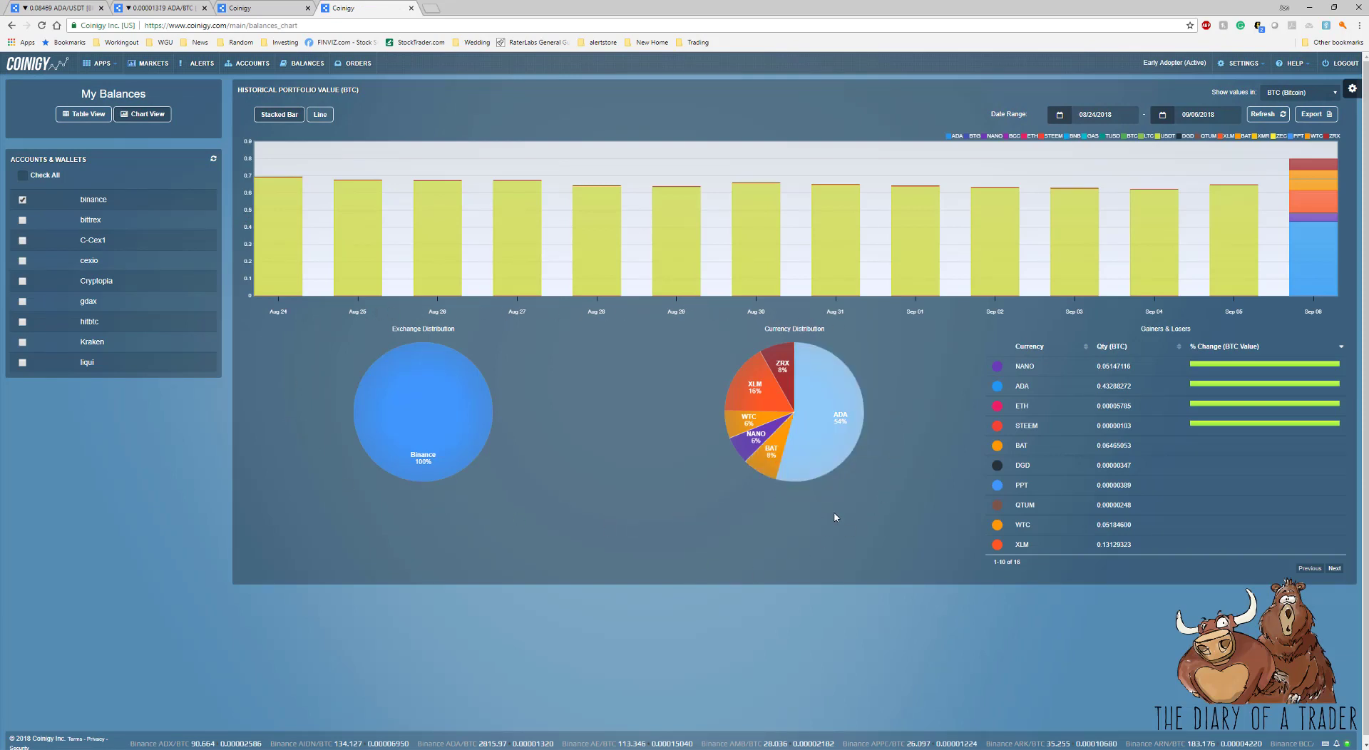
mouse_move(417, 401)
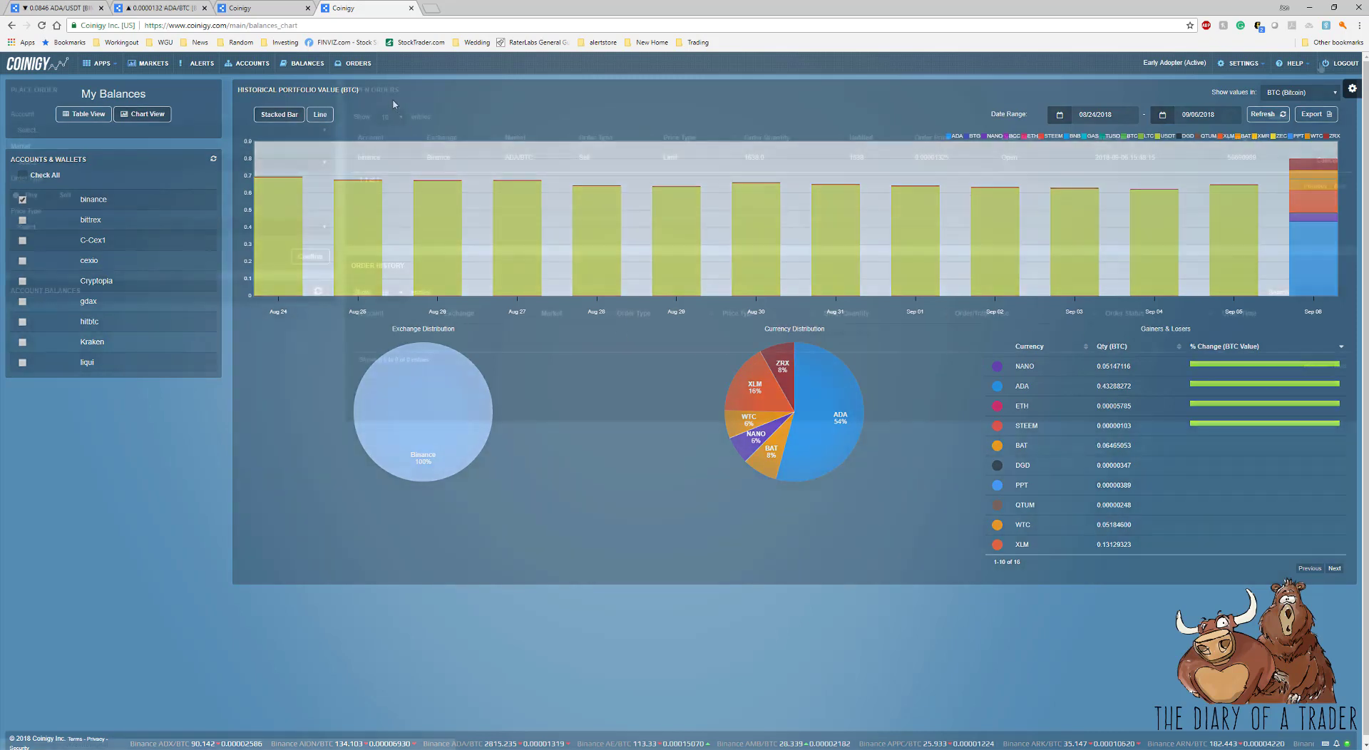
In Settings > Preferences, enable browser notifications for Blockchain Updates.
click(1260, 65)
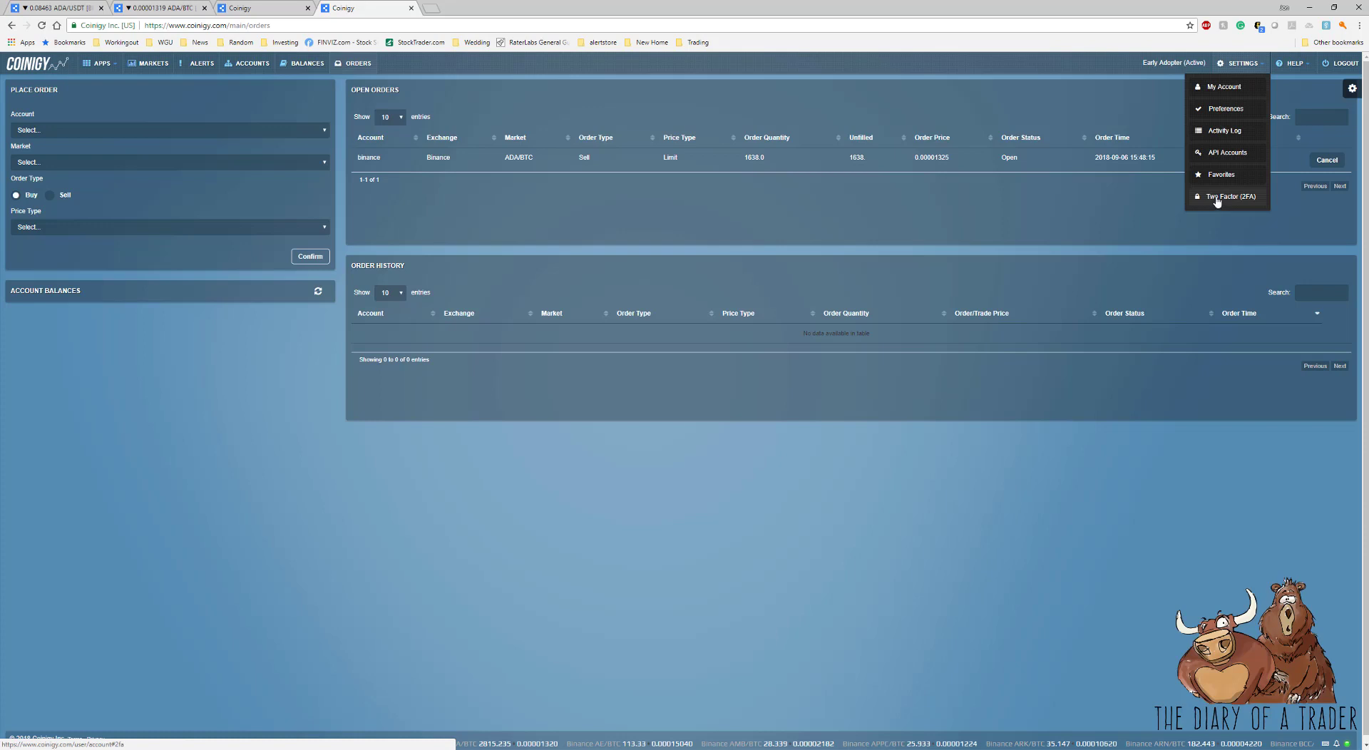
click(1220, 110)
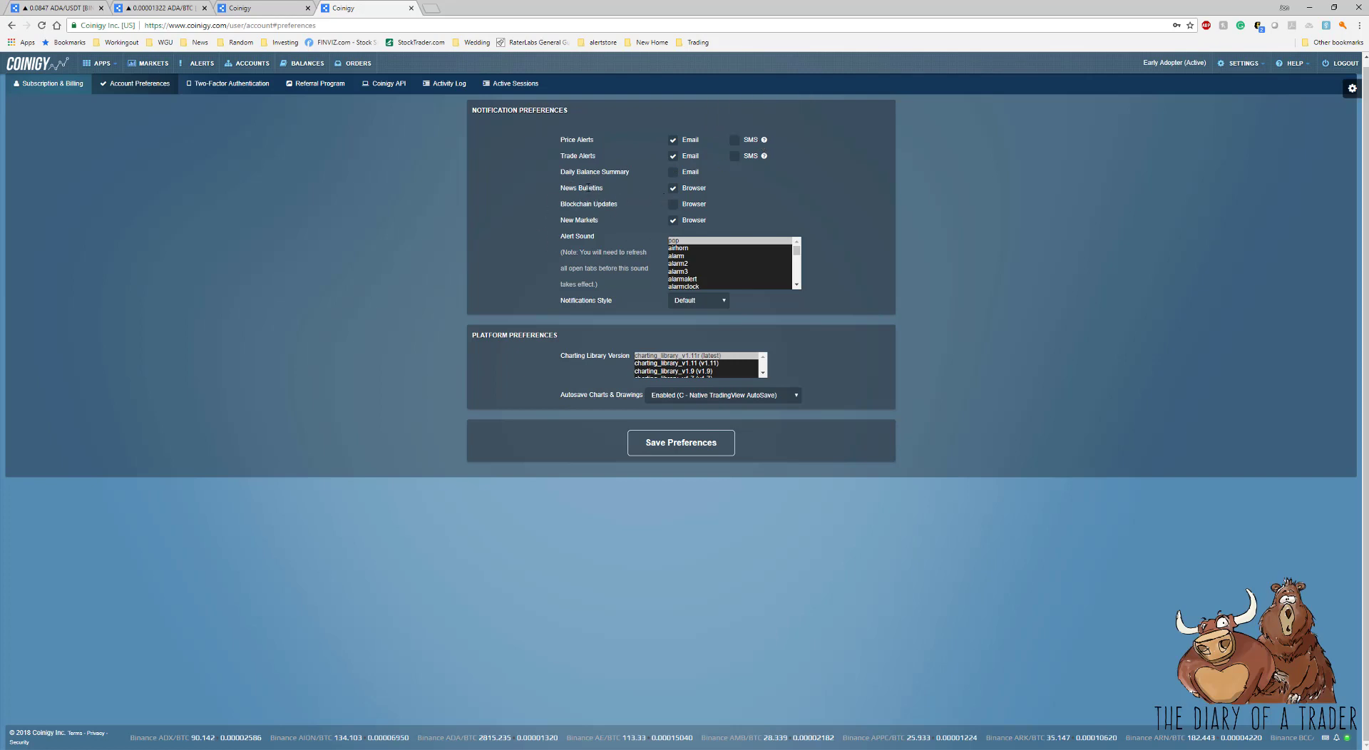
click(675, 206)
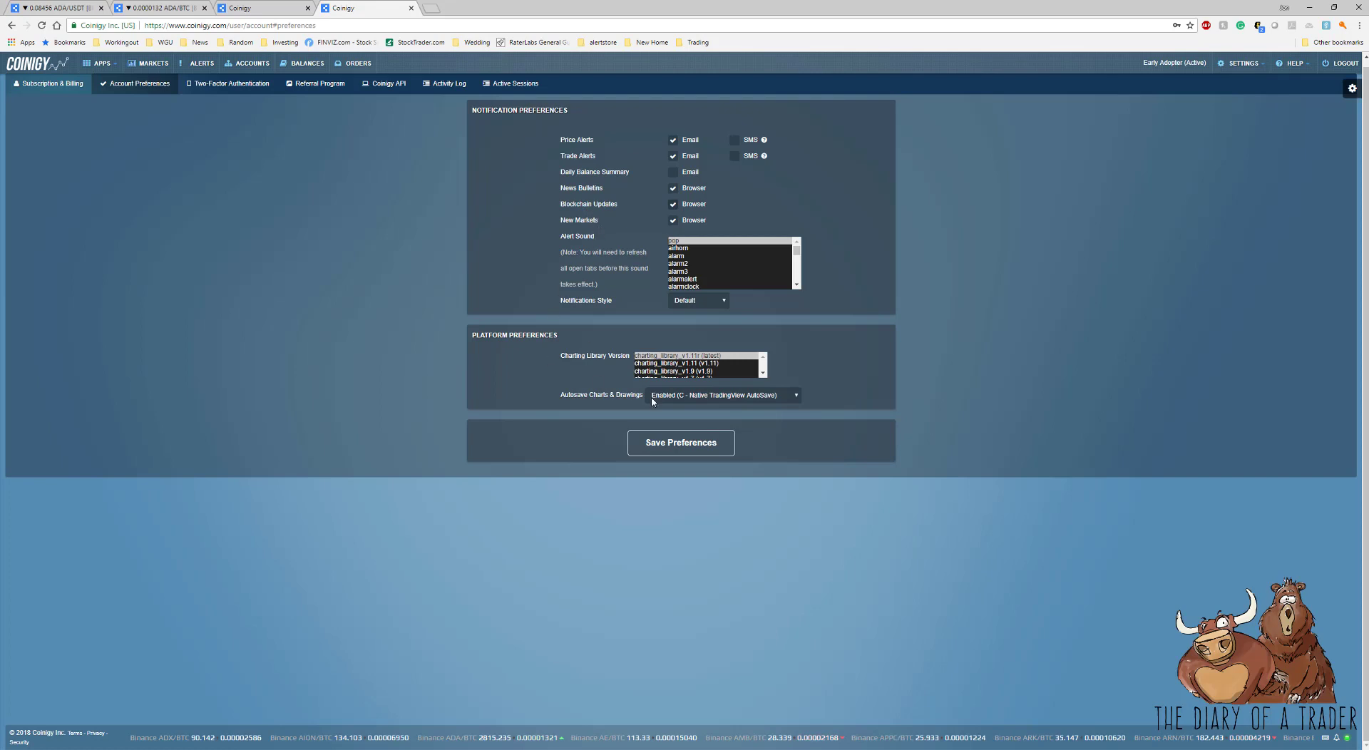
Save the preferences, then browse the Free Trial, Pro Trader and API Developer Pro pricing plans.
click(653, 450)
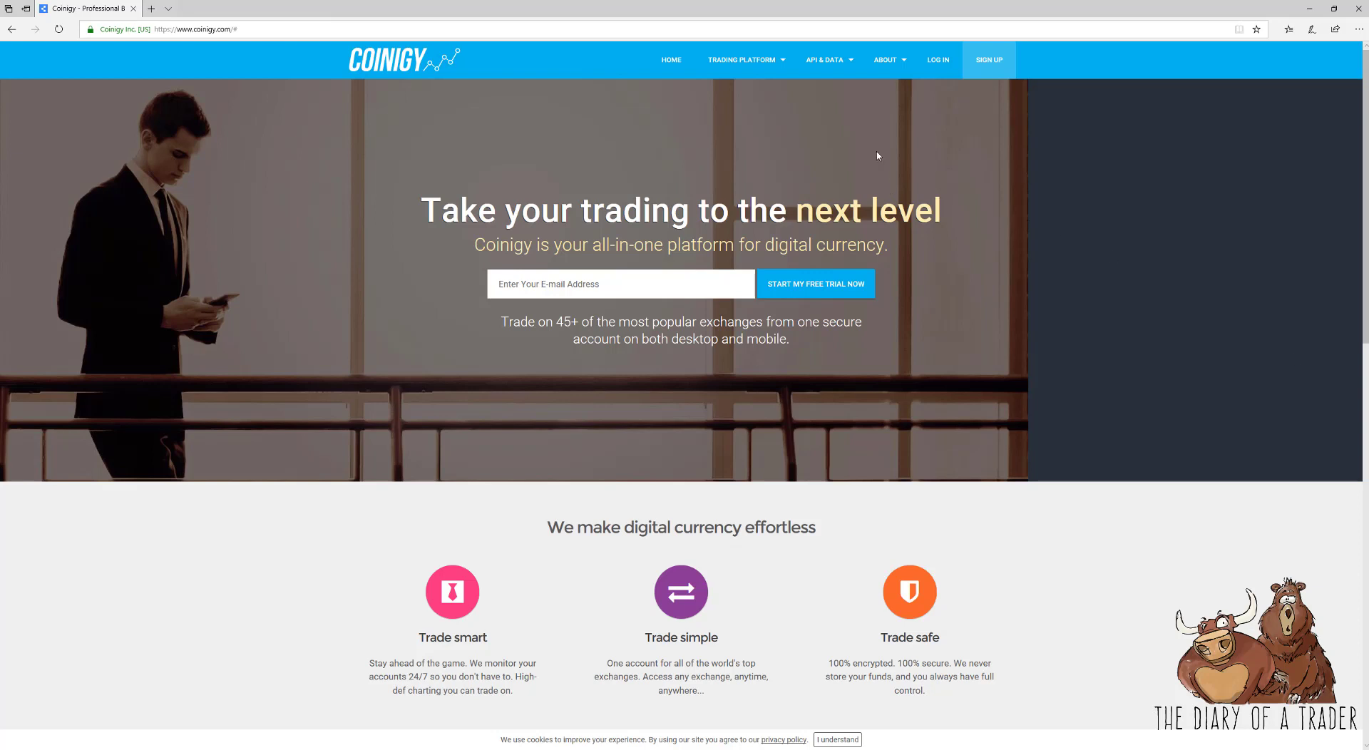
mouse_move(756, 68)
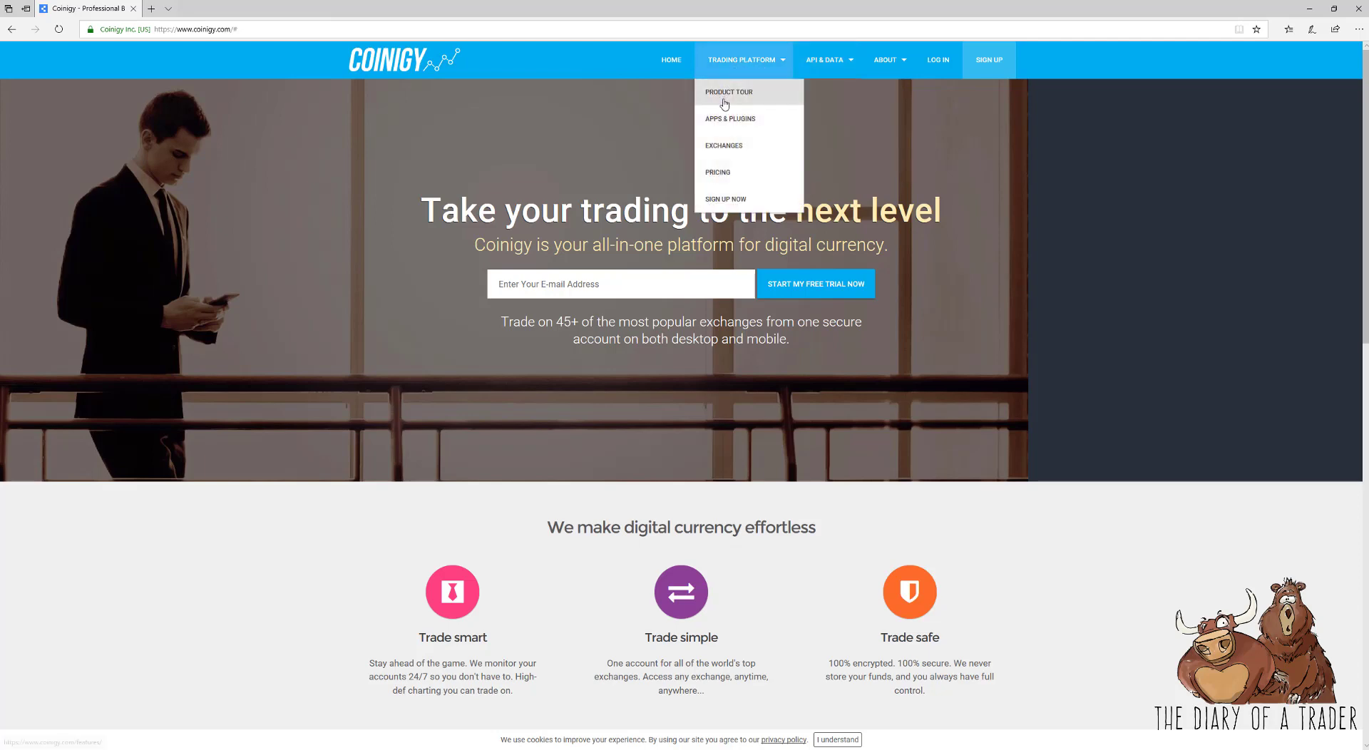
click(713, 174)
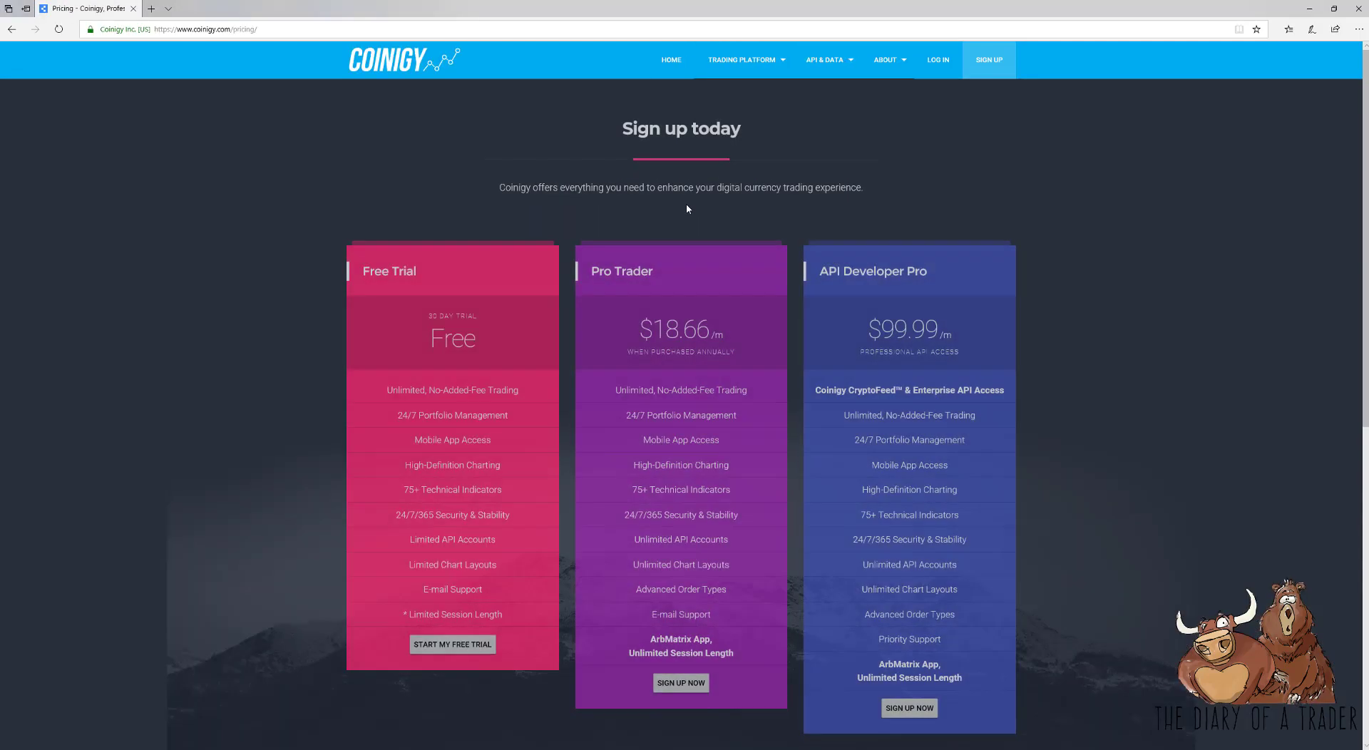
scroll(317, 381, down, 2)
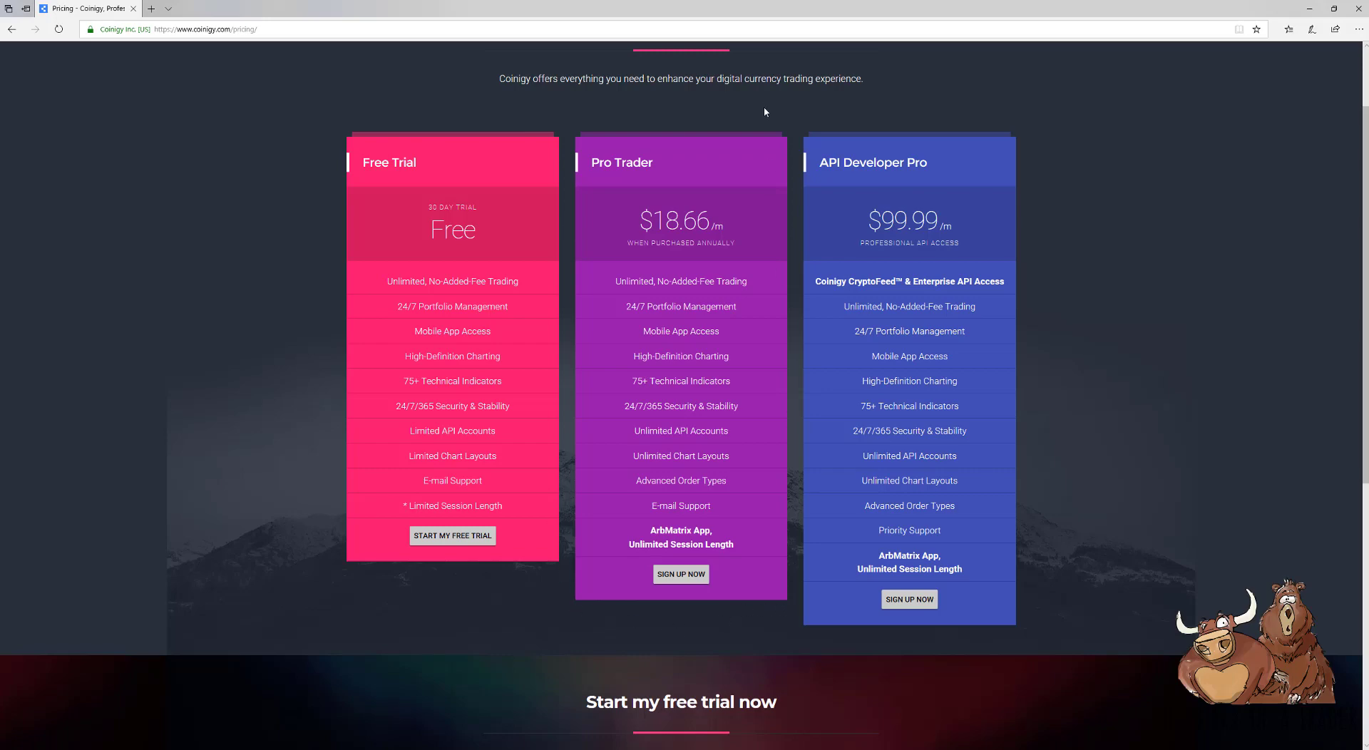
scroll(658, 625, down, 6)
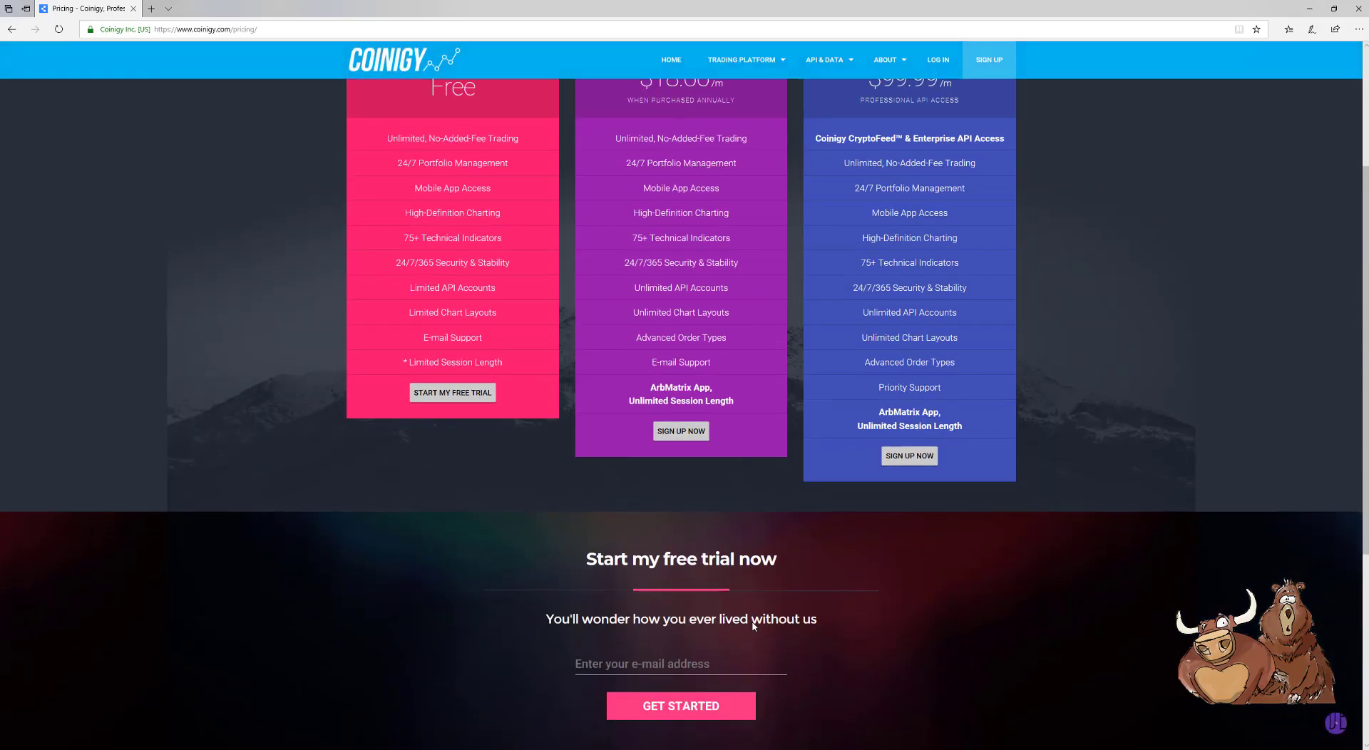